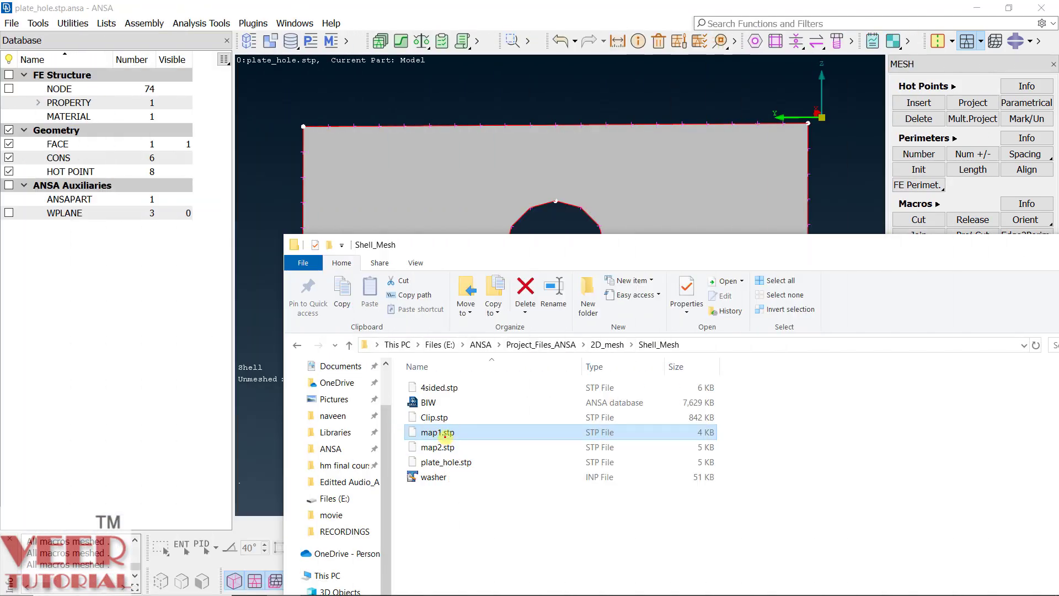
Open map1.stp from the Shell_Mesh folder as a new file instead of merging it
left_click_drag(445, 435, 494, 83)
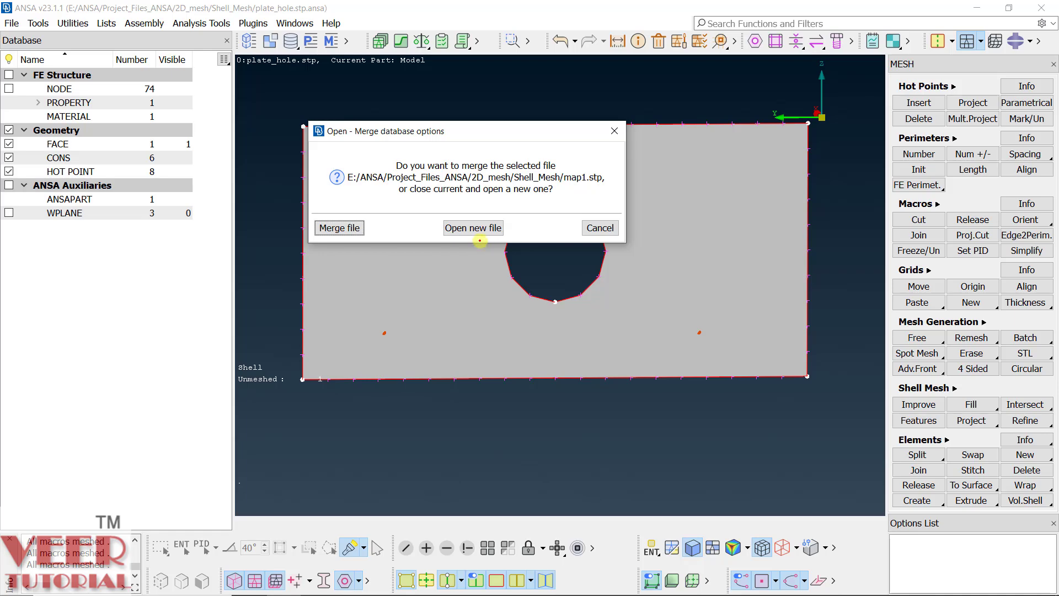
left_click(476, 228)
left_click(530, 282)
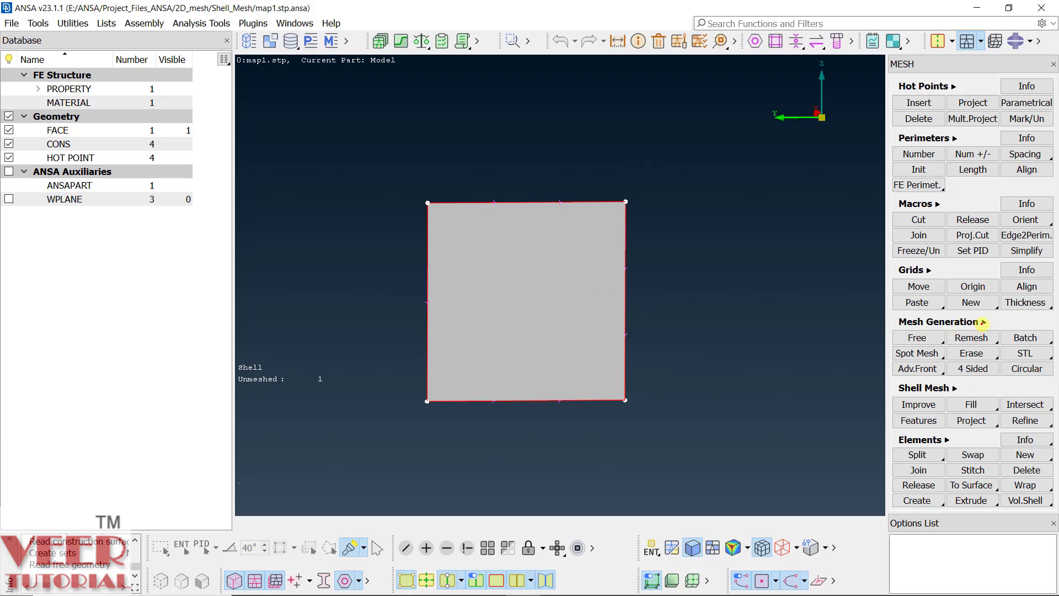
Mesh the square face with the Map method in Select mode, using mixed elements
left_click(984, 322)
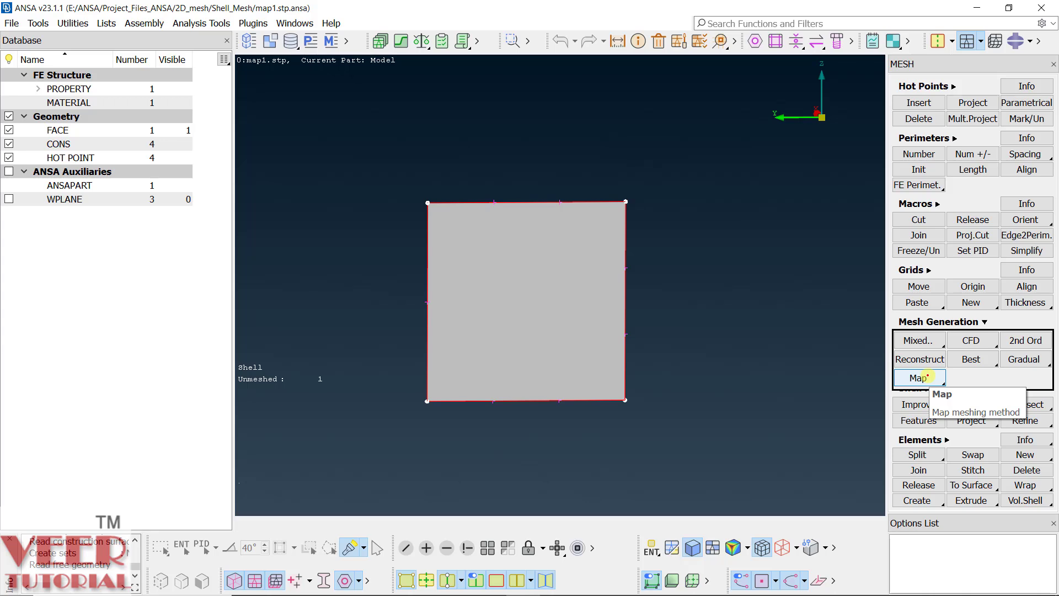
left_click(926, 377)
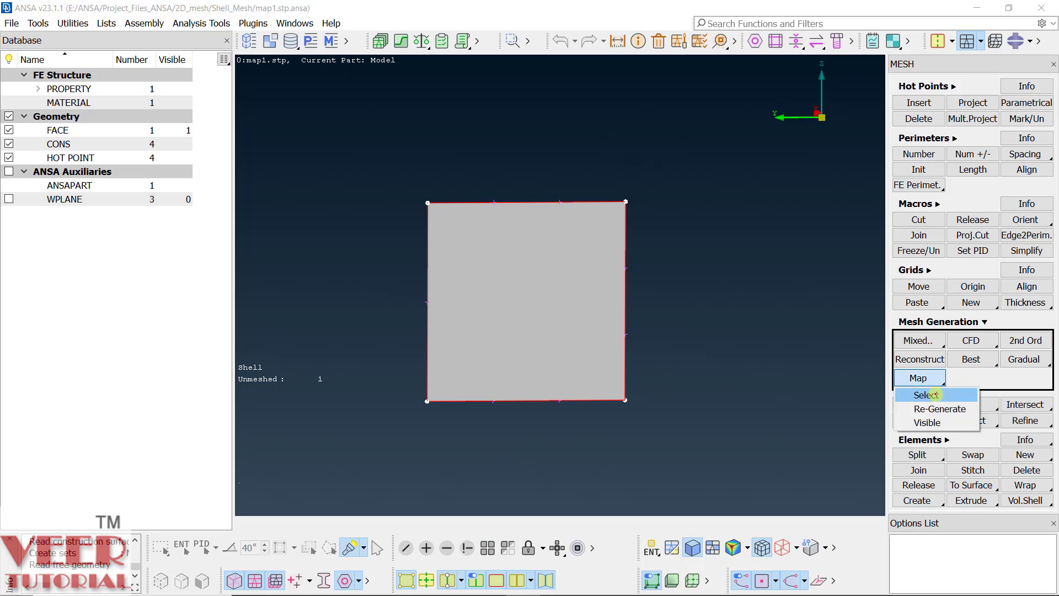
left_click(926, 393)
left_click(552, 294)
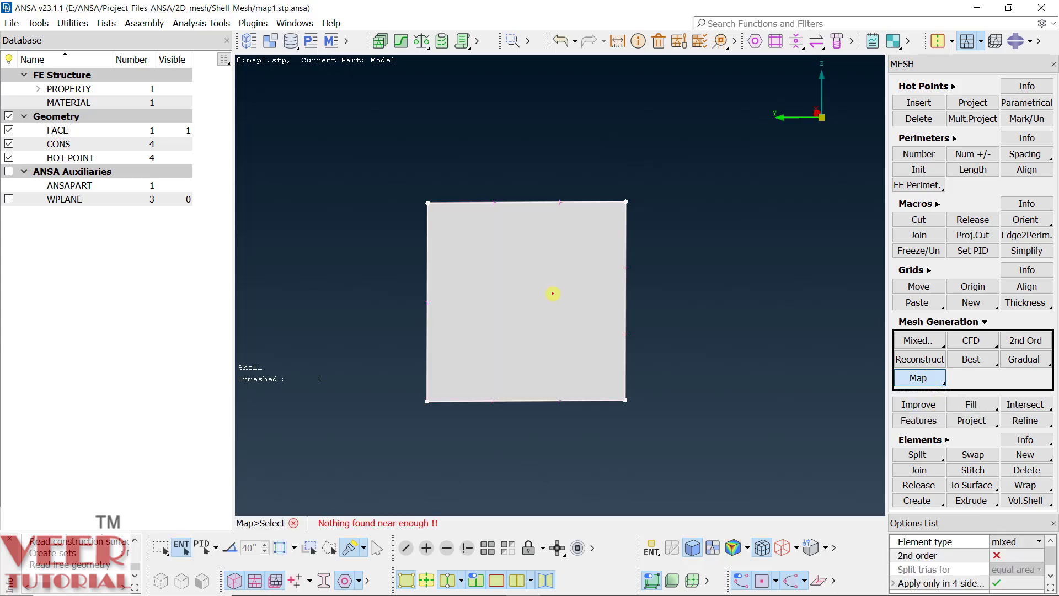
scroll(702, 287, "down", 3)
middle_click(702, 287)
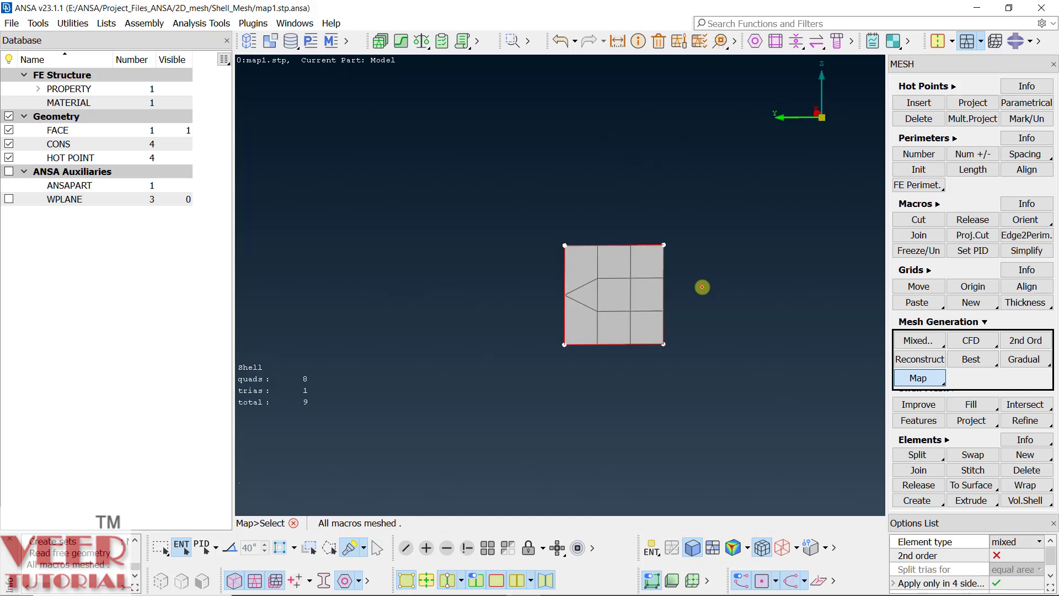
scroll(713, 278, "up", 3)
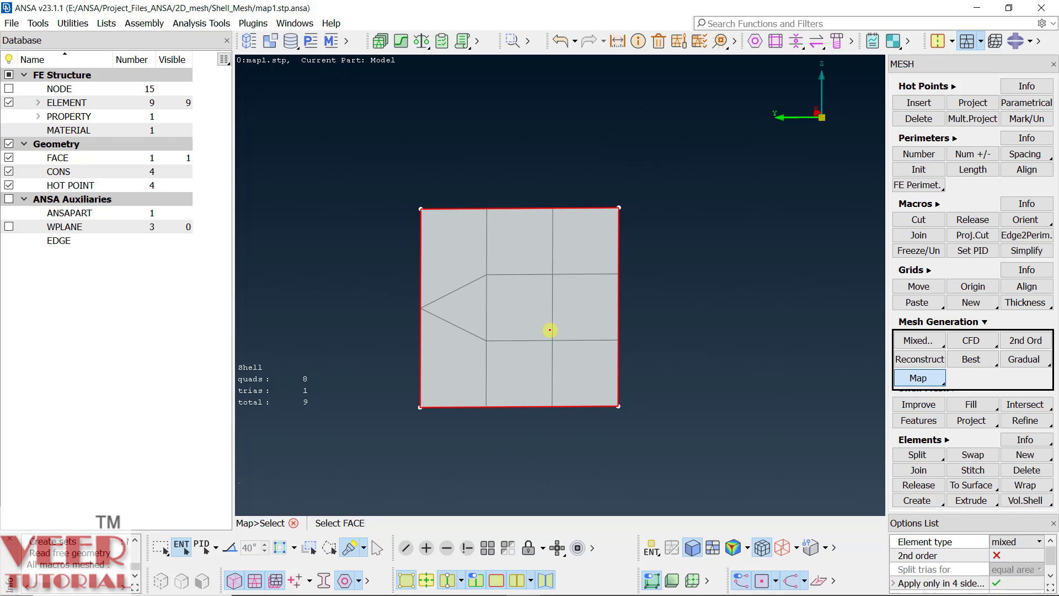
Erase the square face's mesh and apply the default perimeter length of 20 to the whole macro
left_click(975, 321)
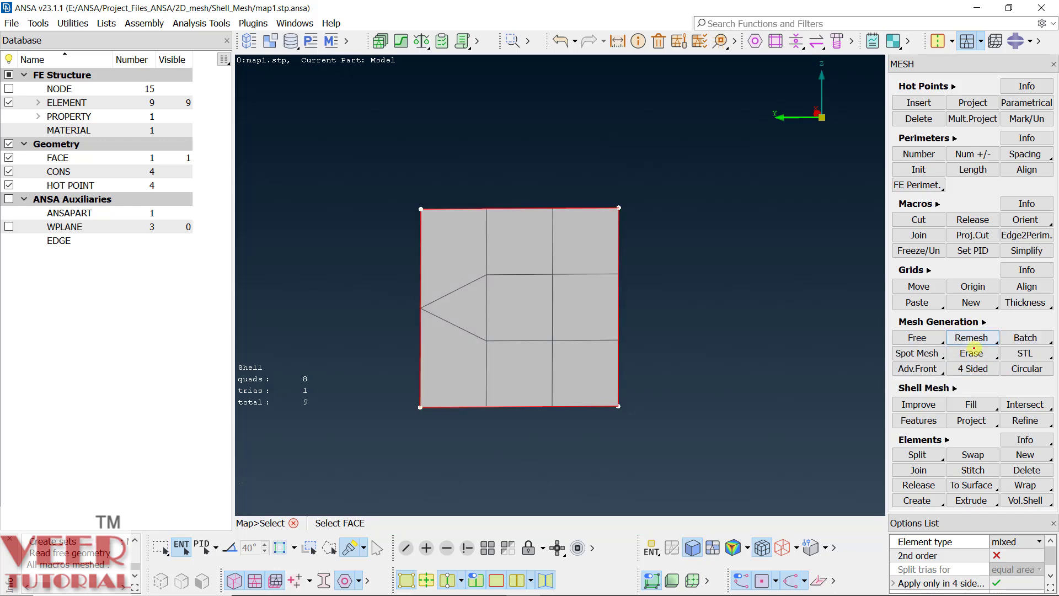
left_click(972, 353)
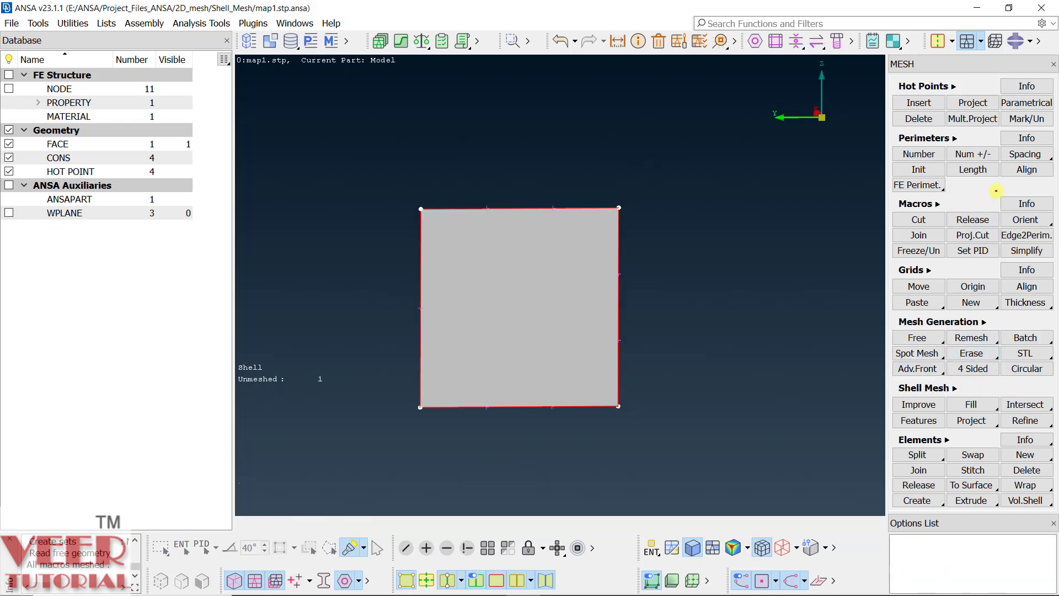
left_click(973, 169)
left_click(853, 212)
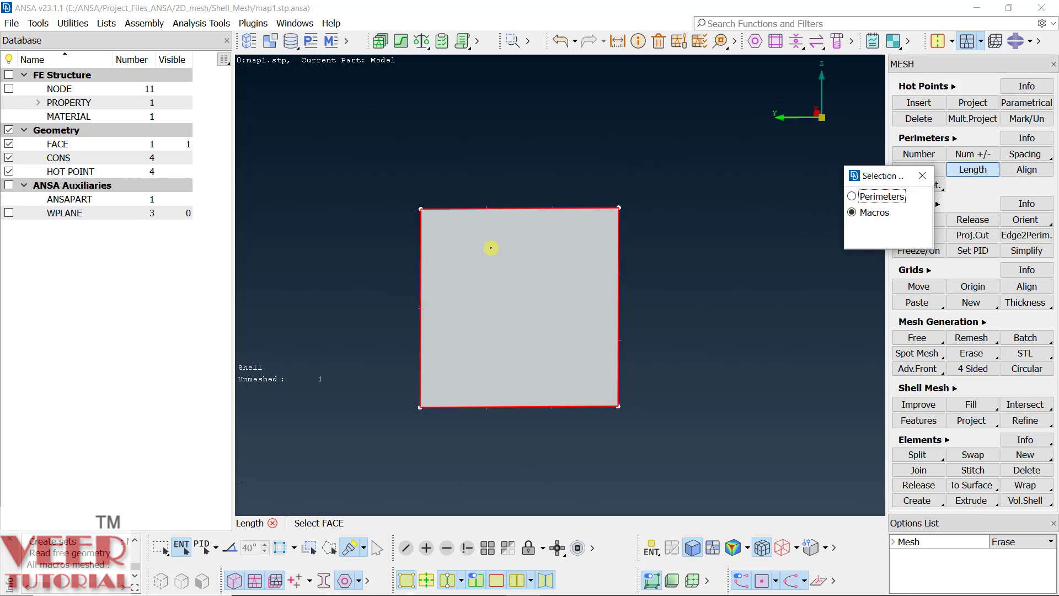
middle_click(730, 281)
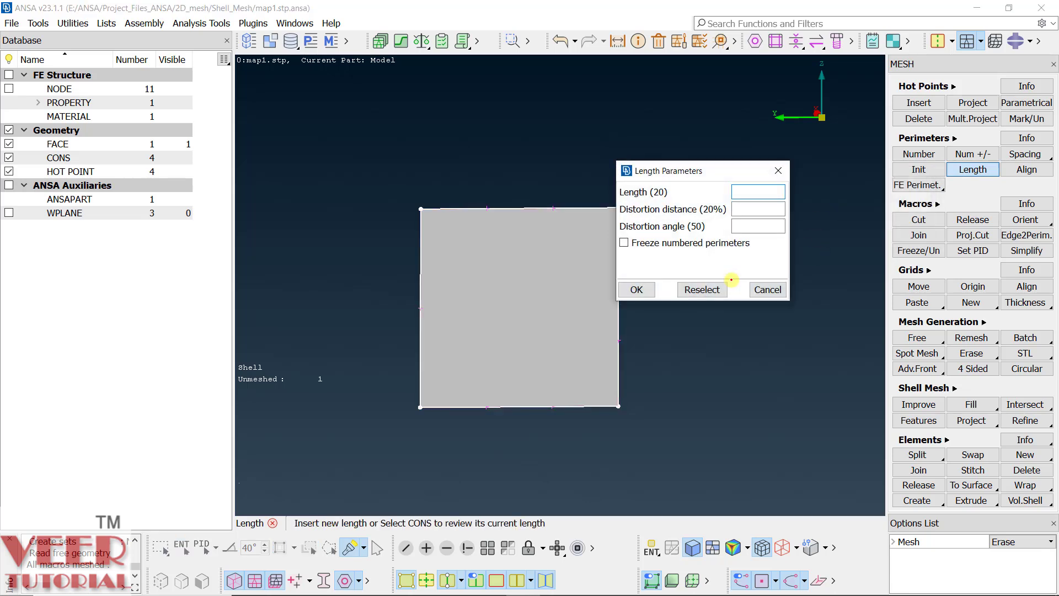
key("Return")
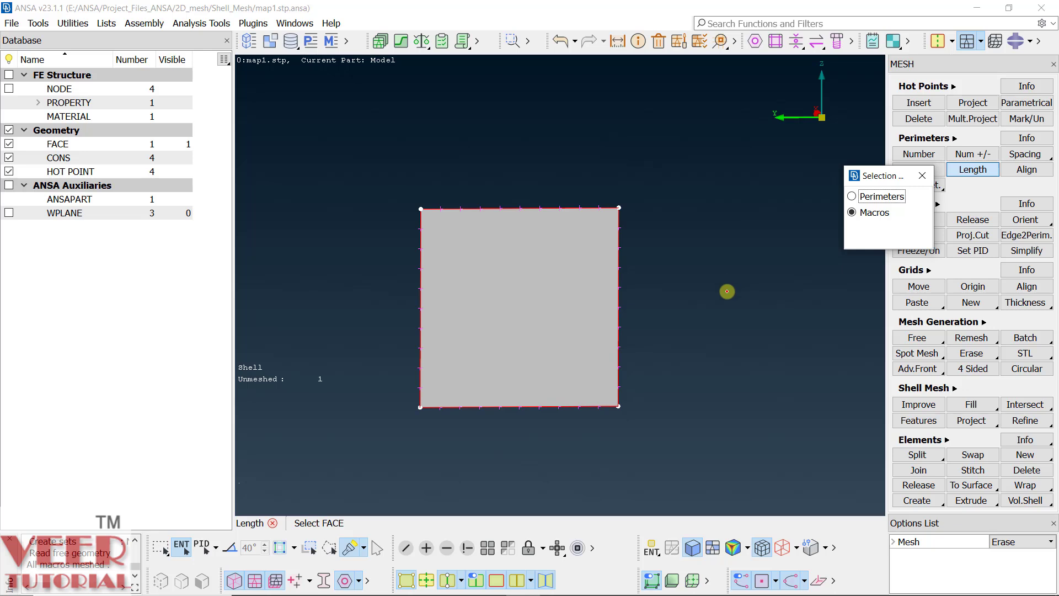
left_click(922, 175)
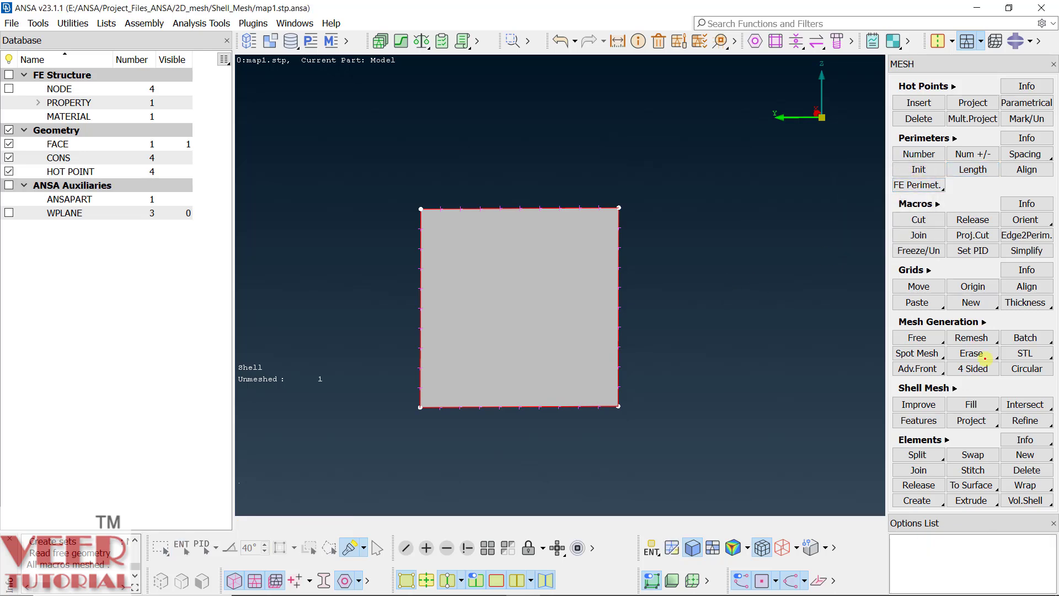
Map-mesh the visible square face with the Visible option and inspect the resulting element pattern
mouse_move(957, 323)
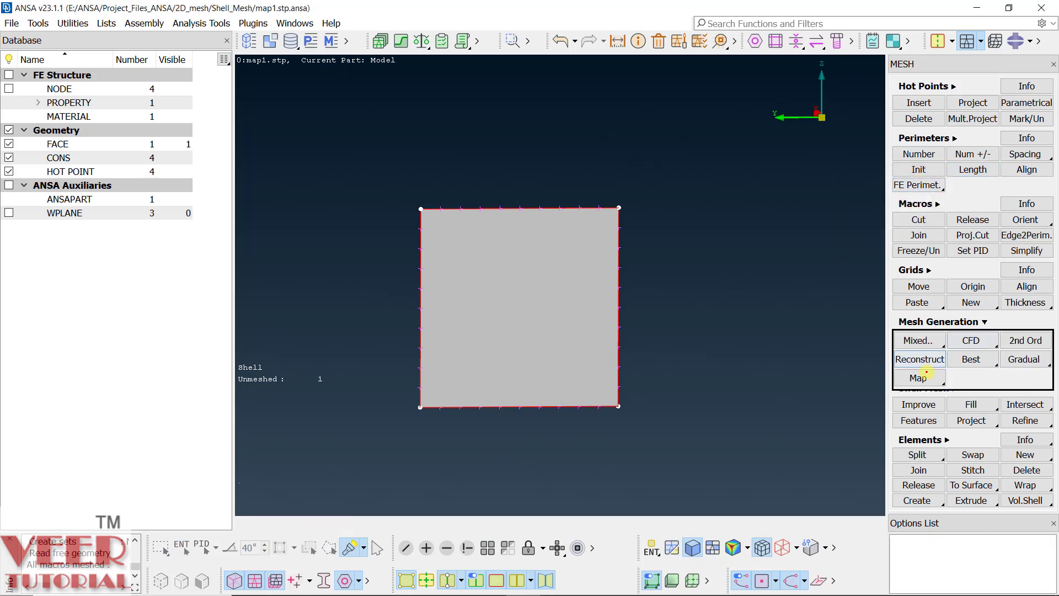
right_click(927, 372)
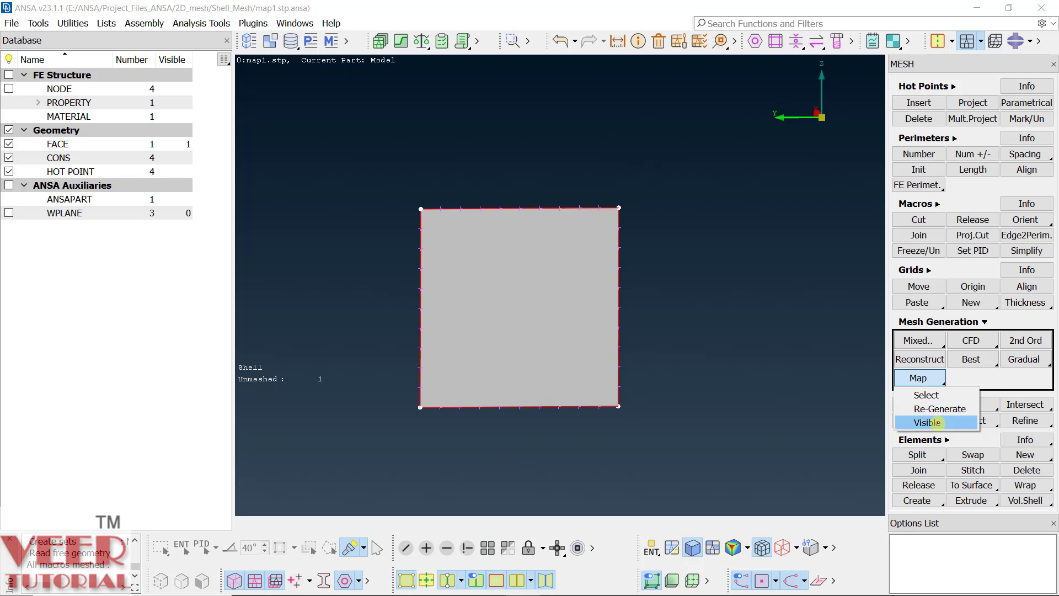
left_click(927, 422)
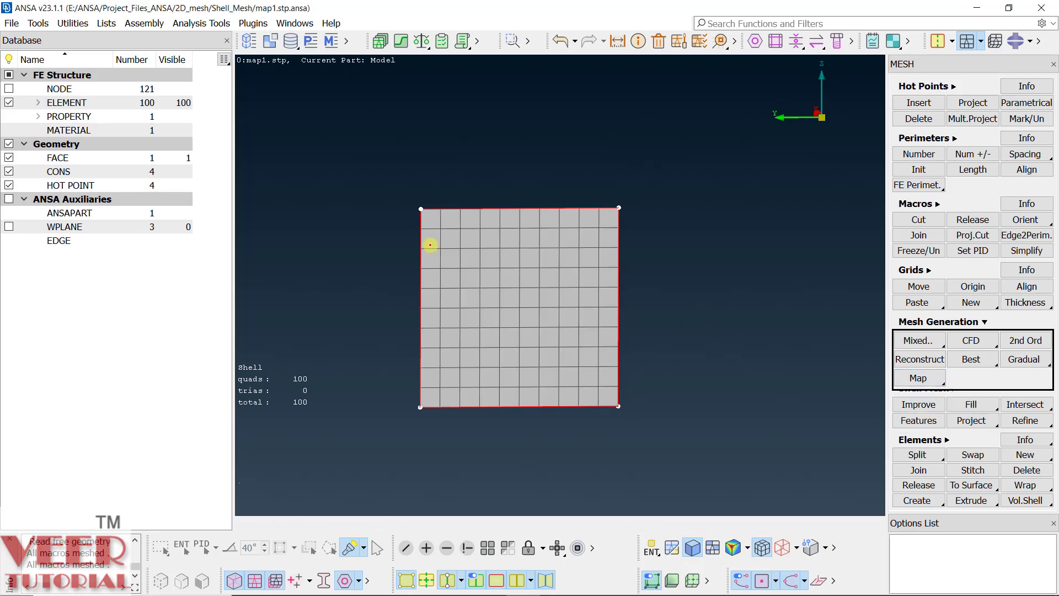
scroll(448, 229, "up", 3)
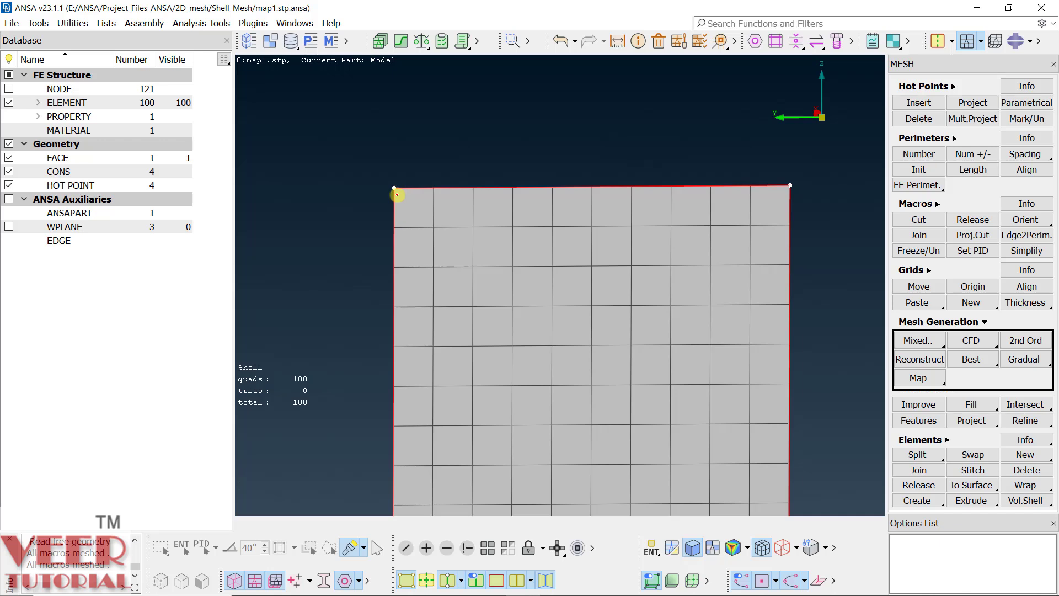
scroll(405, 244, "down", 5)
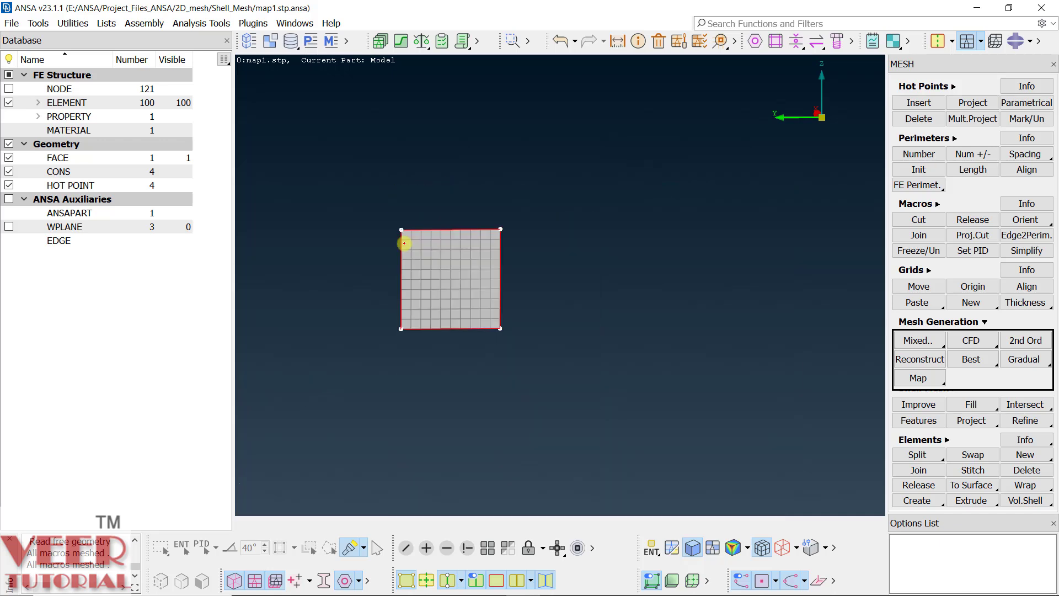
scroll(408, 243, "up", 3)
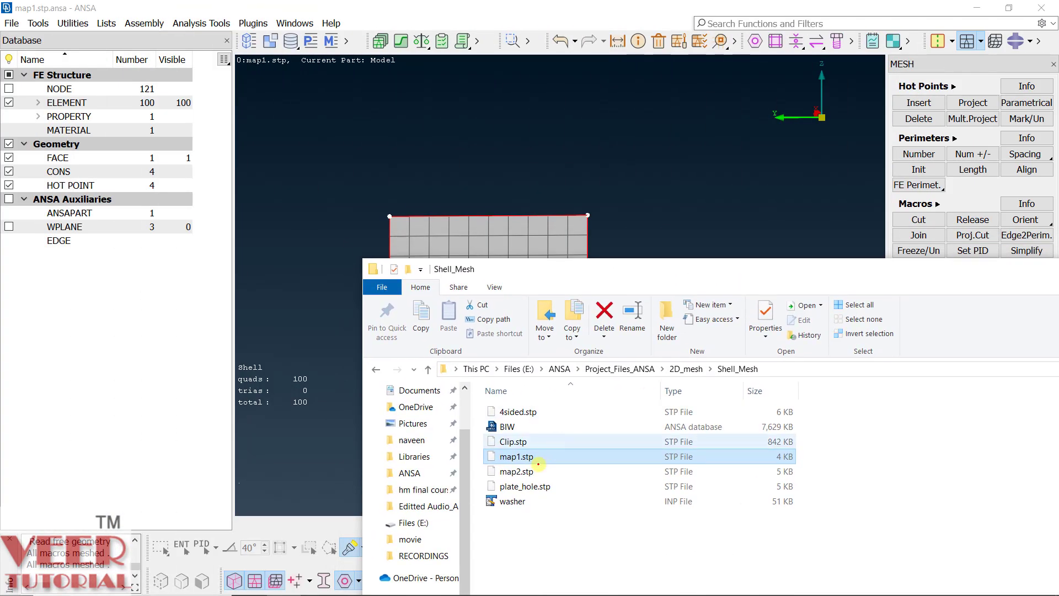
Open map2.stp from the Shell_Mesh folder as a new file instead of merging it
left_click(524, 471)
left_click_drag(516, 473, 500, 180)
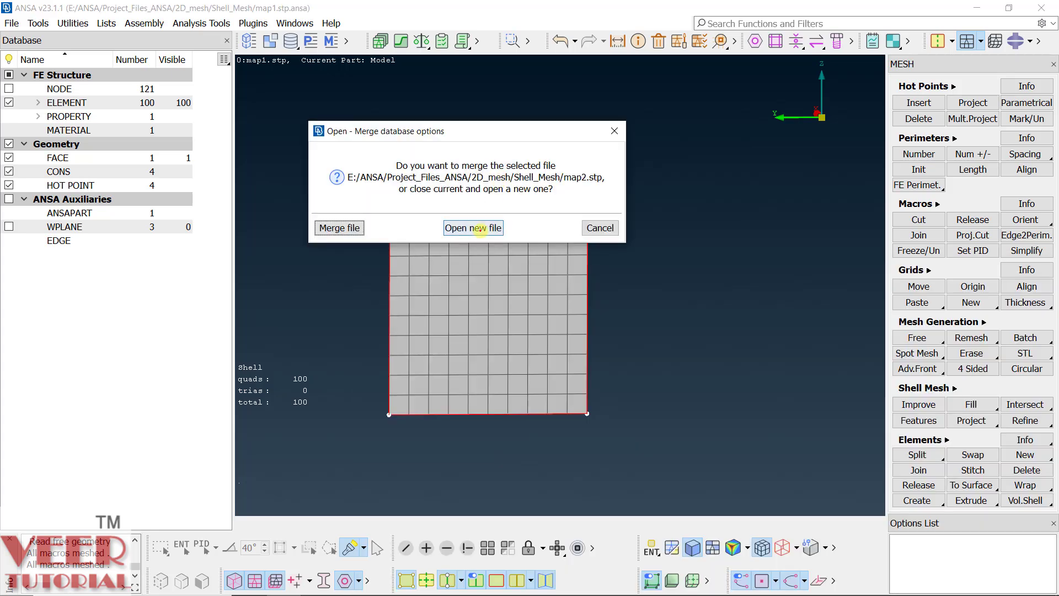
left_click(467, 228)
left_click(547, 282)
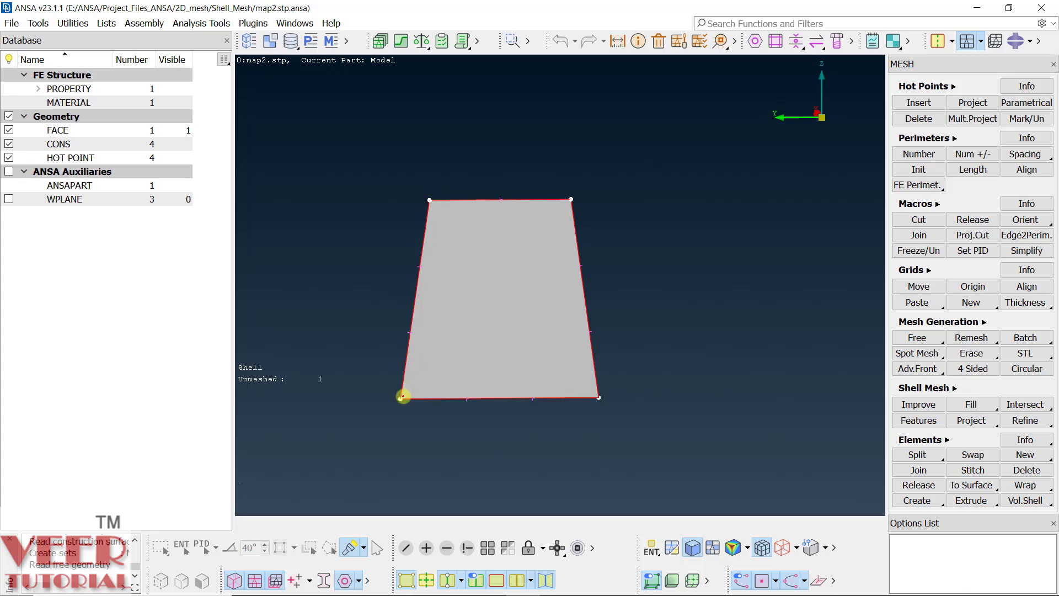
Apply the default perimeter length of 20 to the trapezoidal face, selected as a macro
scroll(464, 395, "up", 2)
scroll(491, 466, "down", 2)
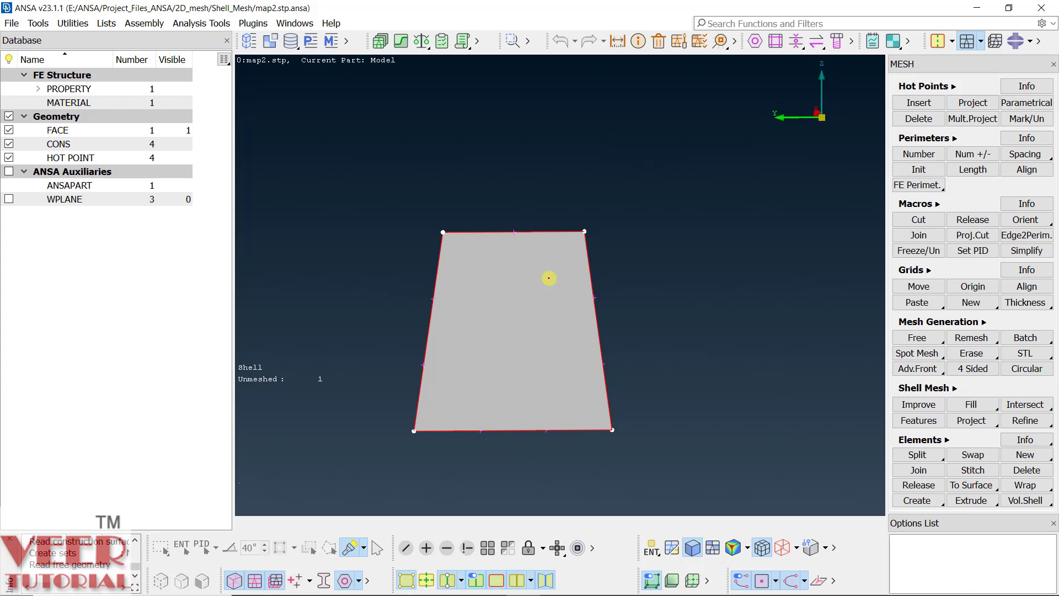
left_click(972, 169)
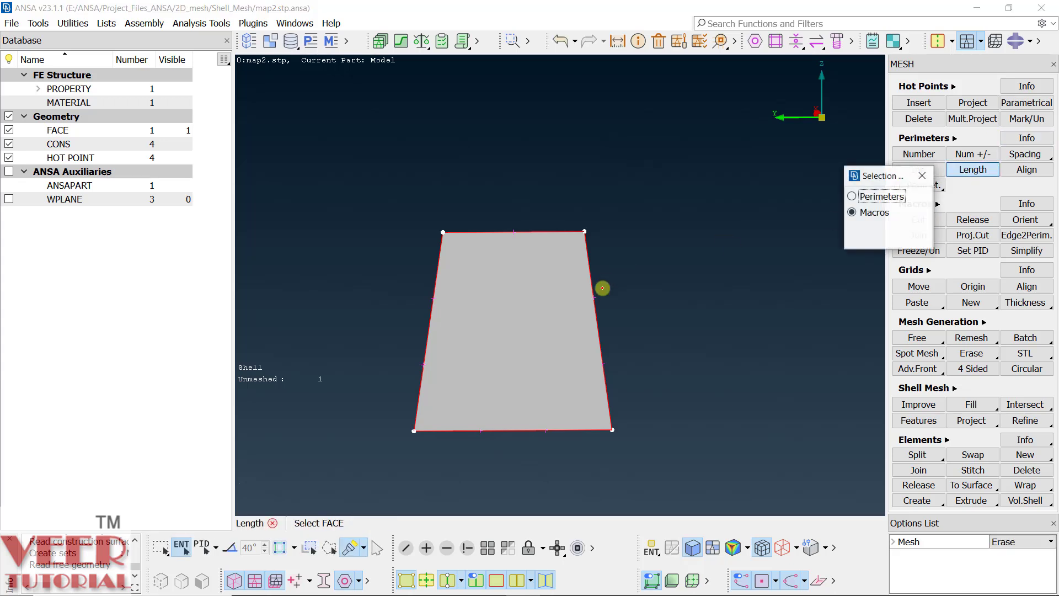
left_click(549, 307)
middle_click(745, 266)
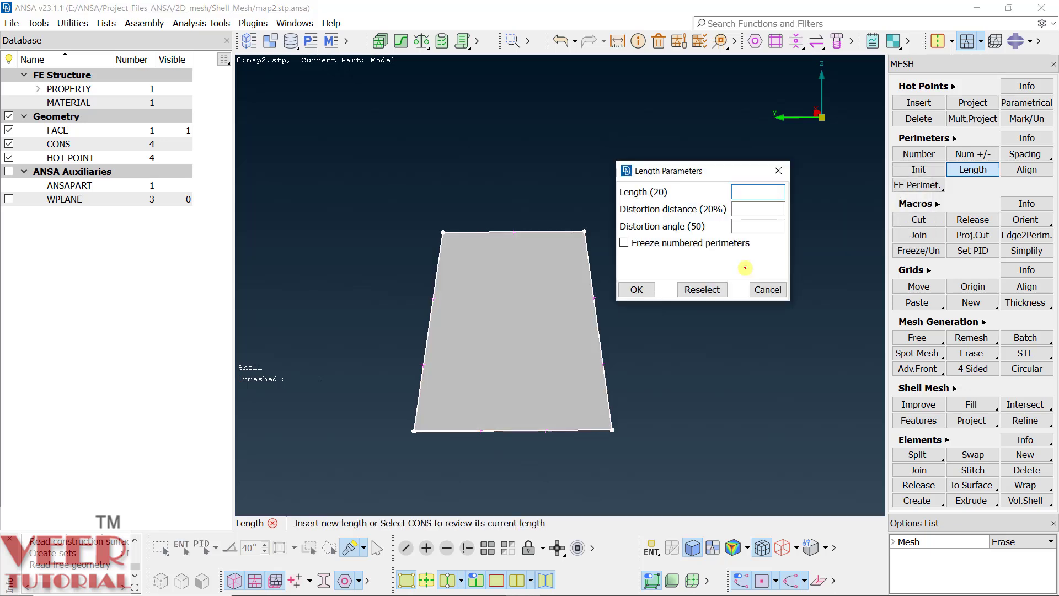
middle_click(745, 267)
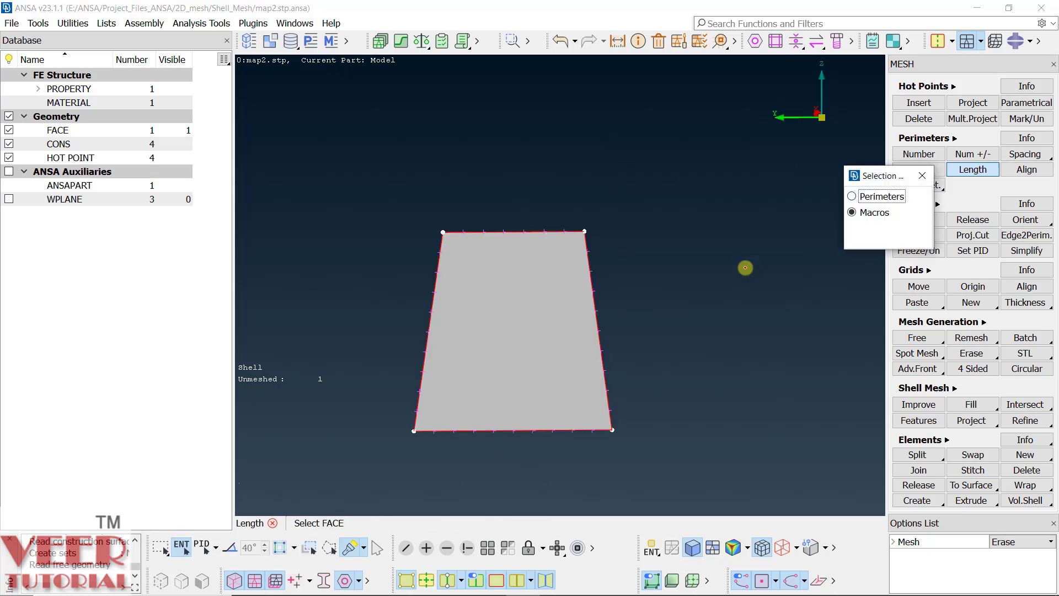
left_click(928, 172)
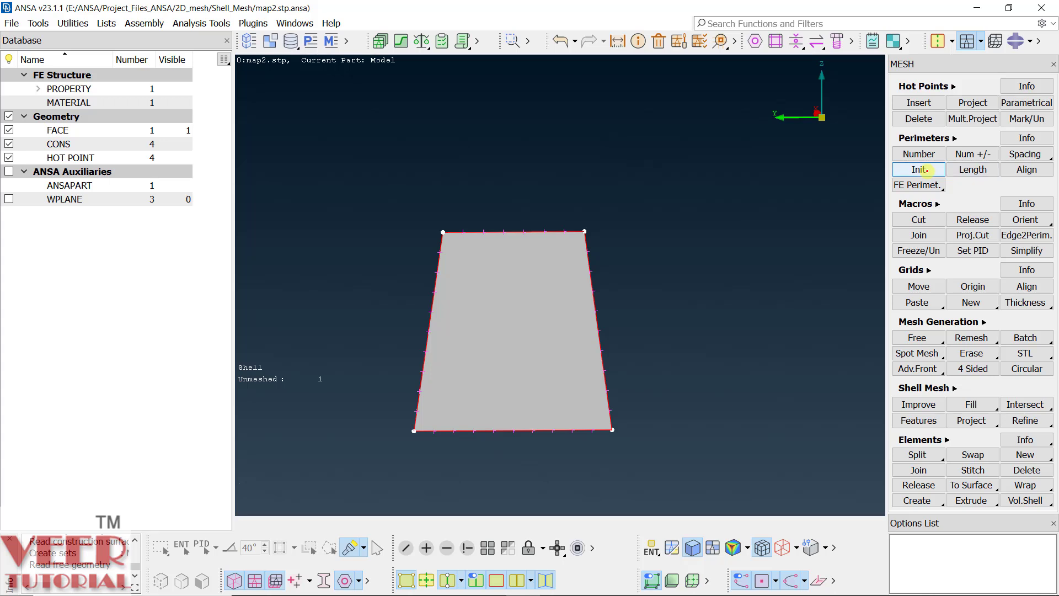
Mesh the trapezoidal face with the Map method in Select mode, using mixed elements, and inspect the mesh
left_click(985, 321)
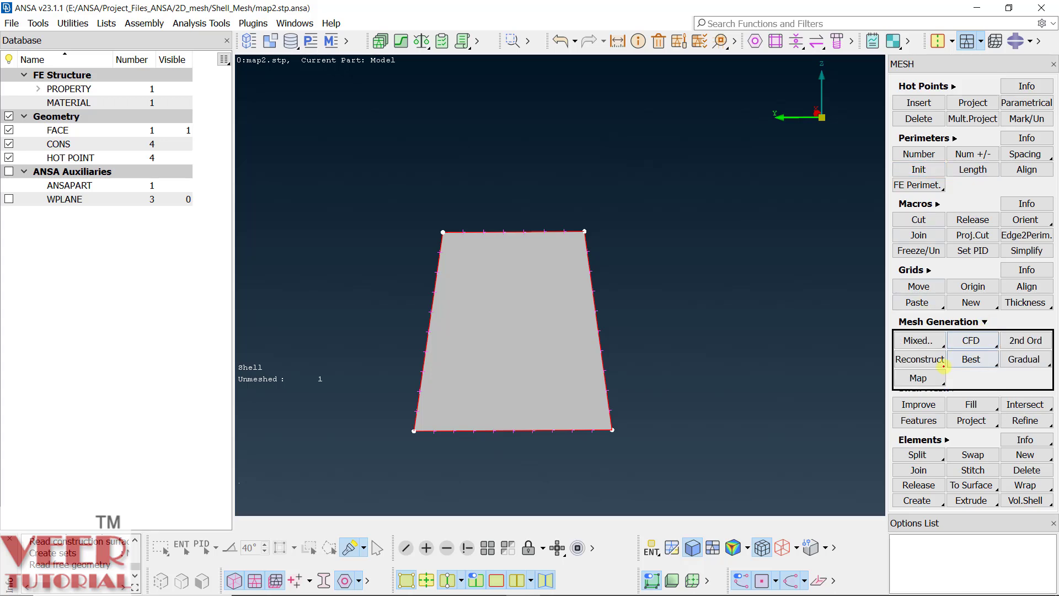
left_click(935, 380)
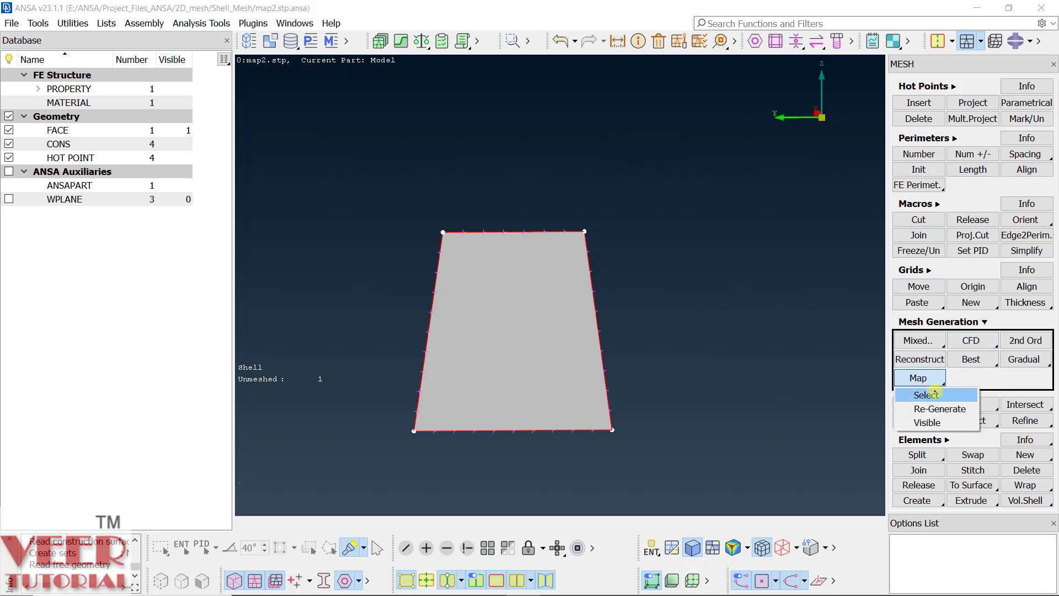
left_click(926, 394)
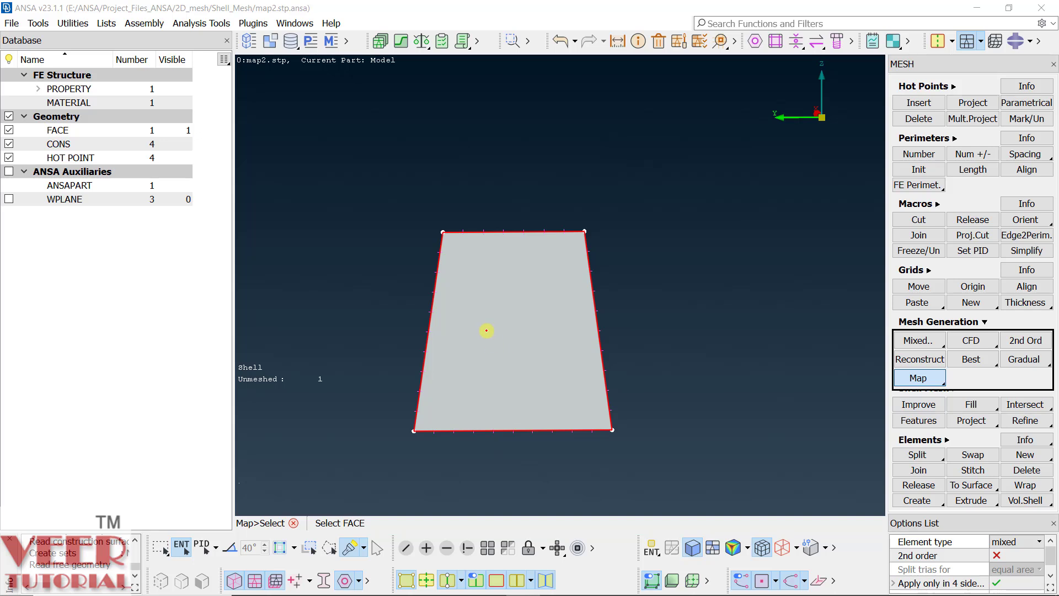
left_click(486, 331)
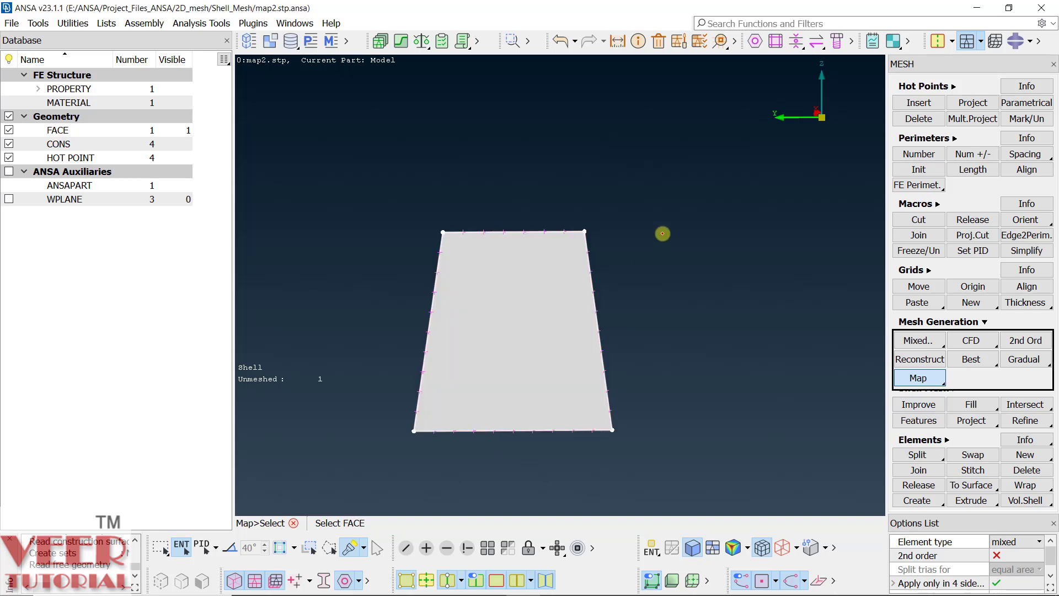
middle_click(662, 232)
scroll(511, 284, "up", 3)
scroll(526, 279, "down", 3)
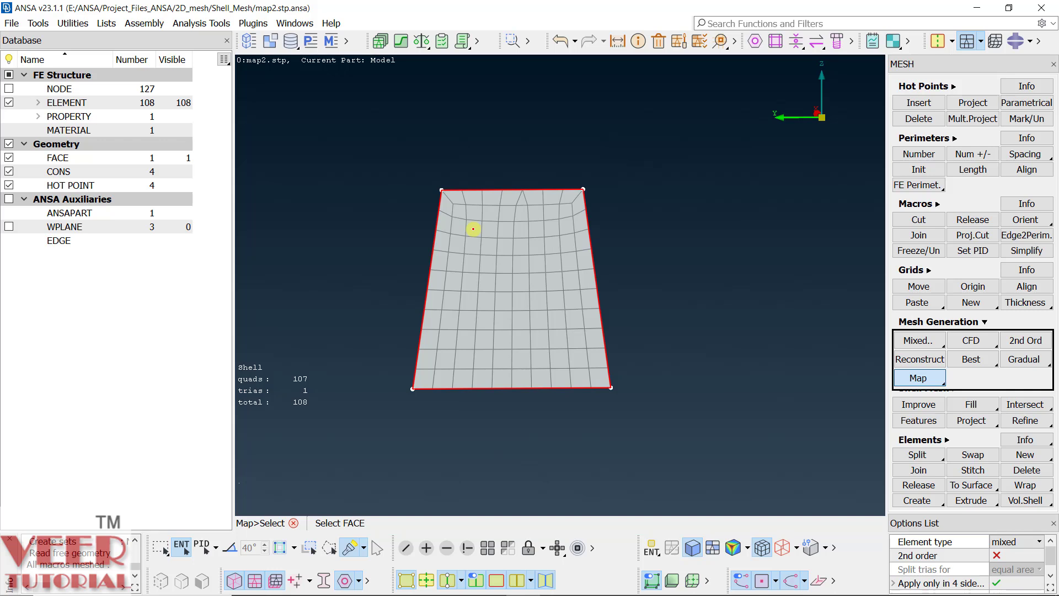
scroll(495, 182, "up", 2)
scroll(494, 182, "down", 2)
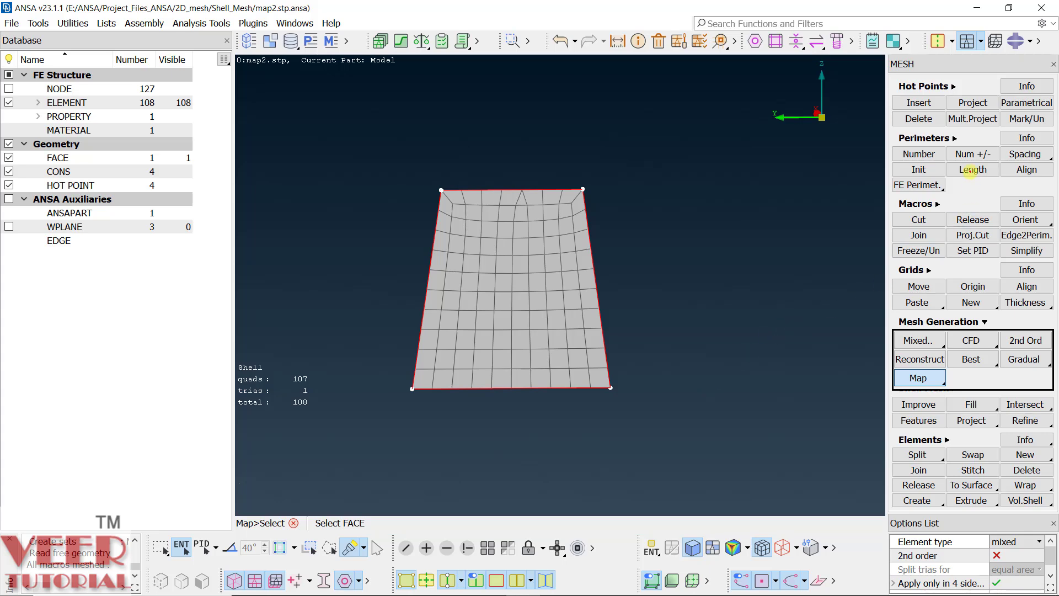
Adjust the element counts on the trapezoid's two parallel edges with Num +/- so both have 9 elements
left_click(977, 152)
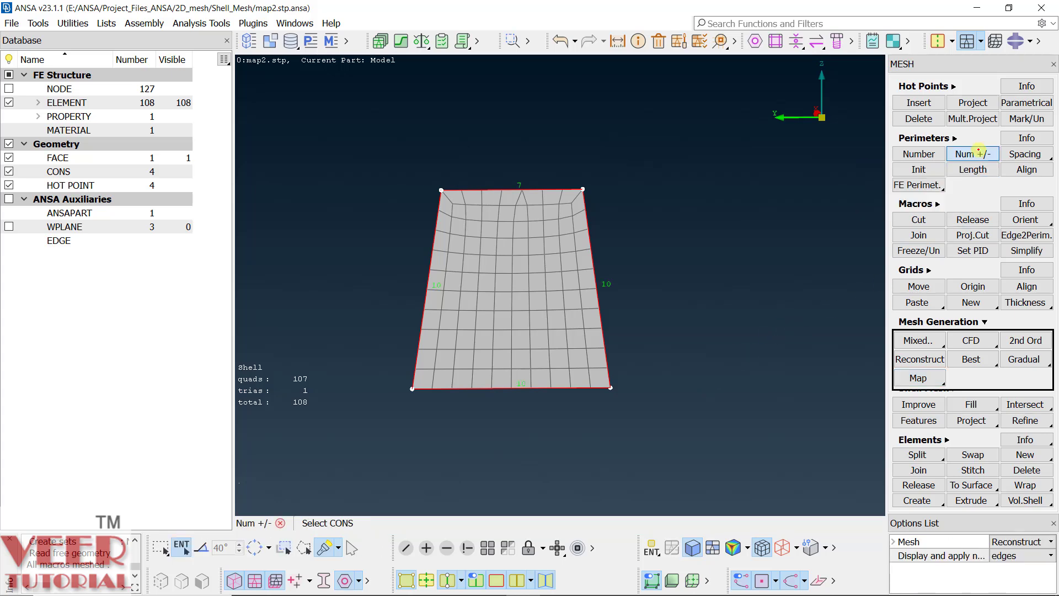
scroll(496, 380, "up", 5)
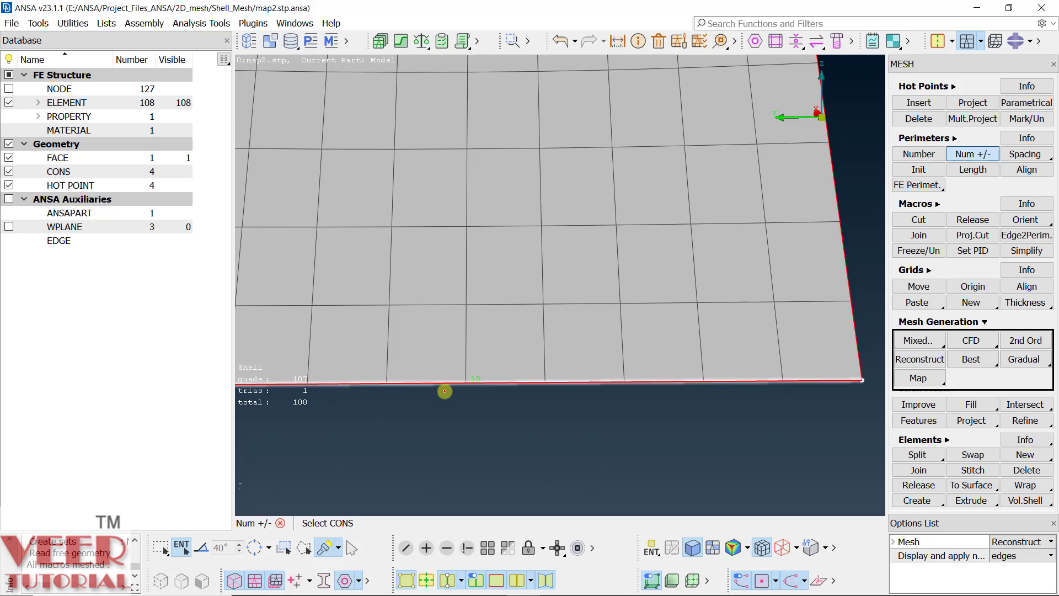
scroll(485, 375, "down", 5)
scroll(436, 335, "up", 2)
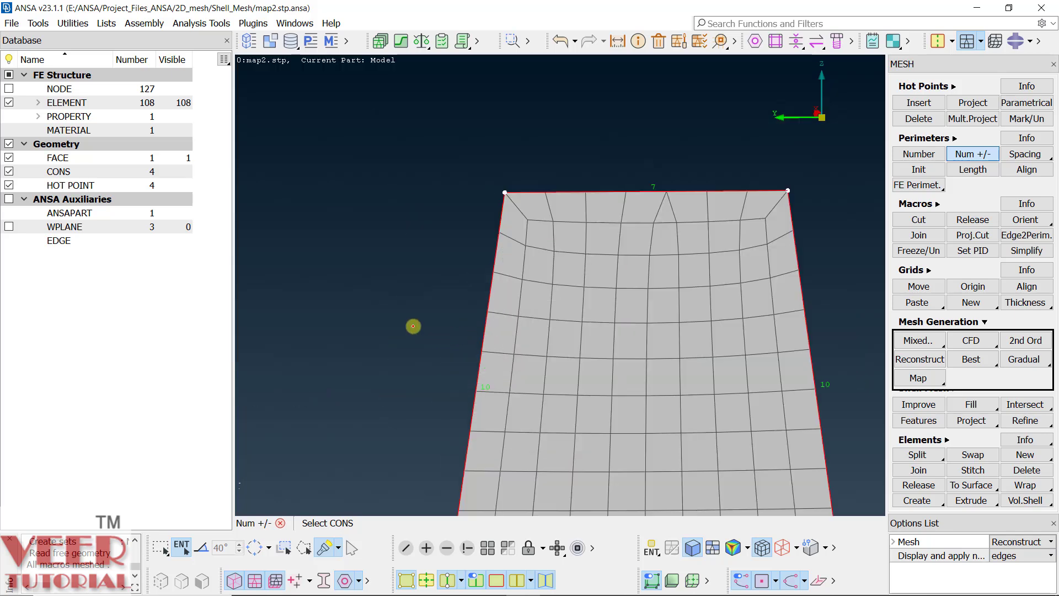
scroll(419, 329, "down", 2)
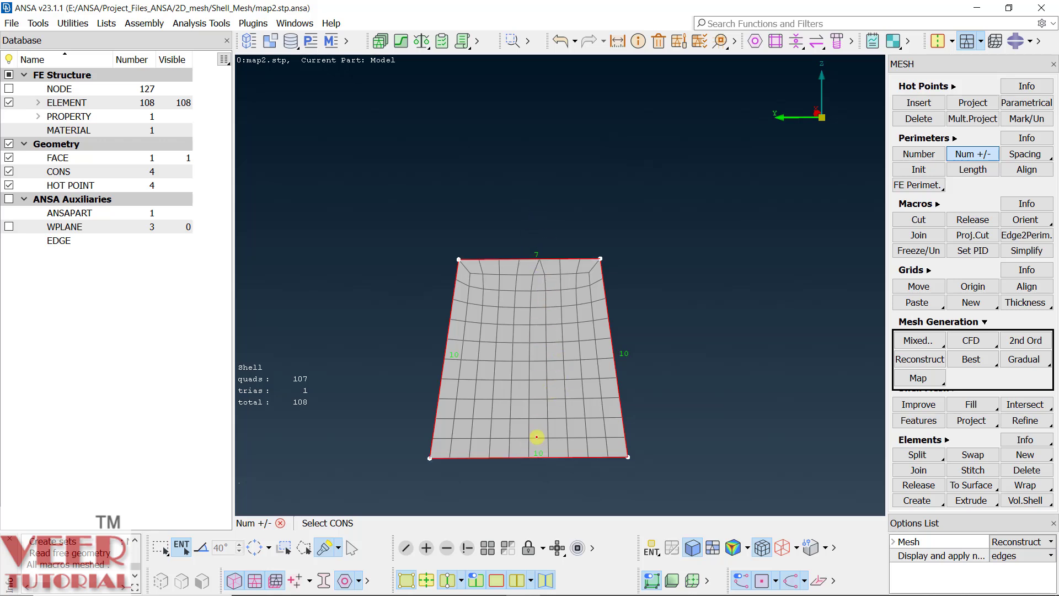
scroll(576, 485, "up", 3)
scroll(575, 485, "down", 3)
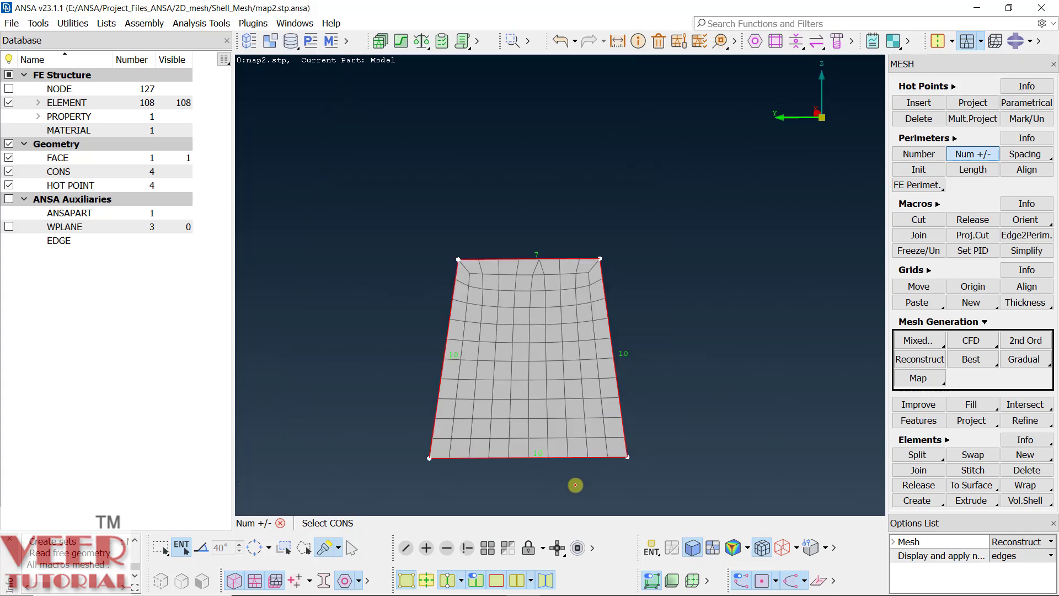
right_click(550, 458)
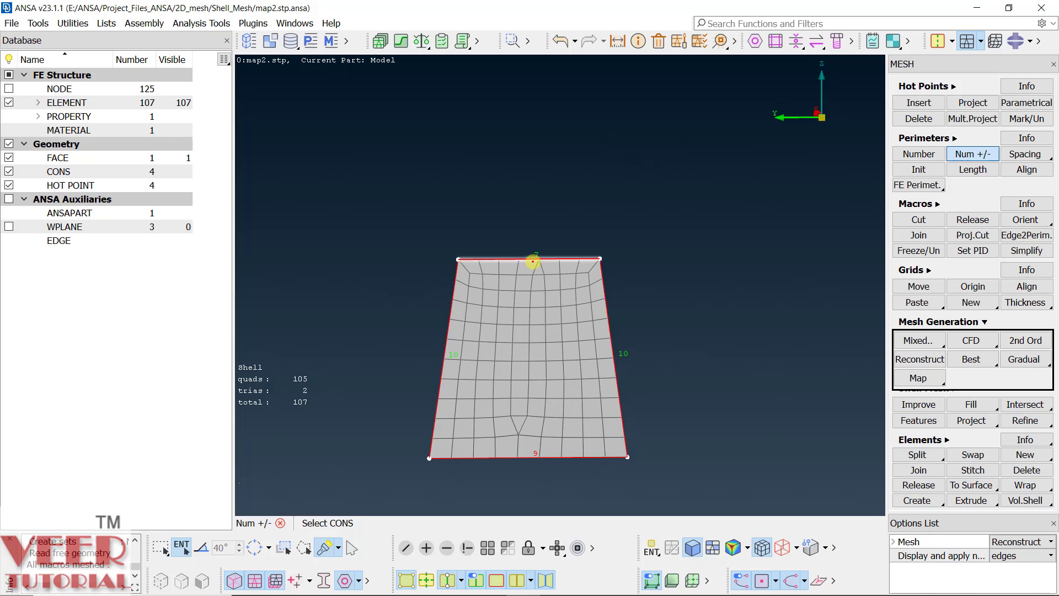
right_click(532, 261)
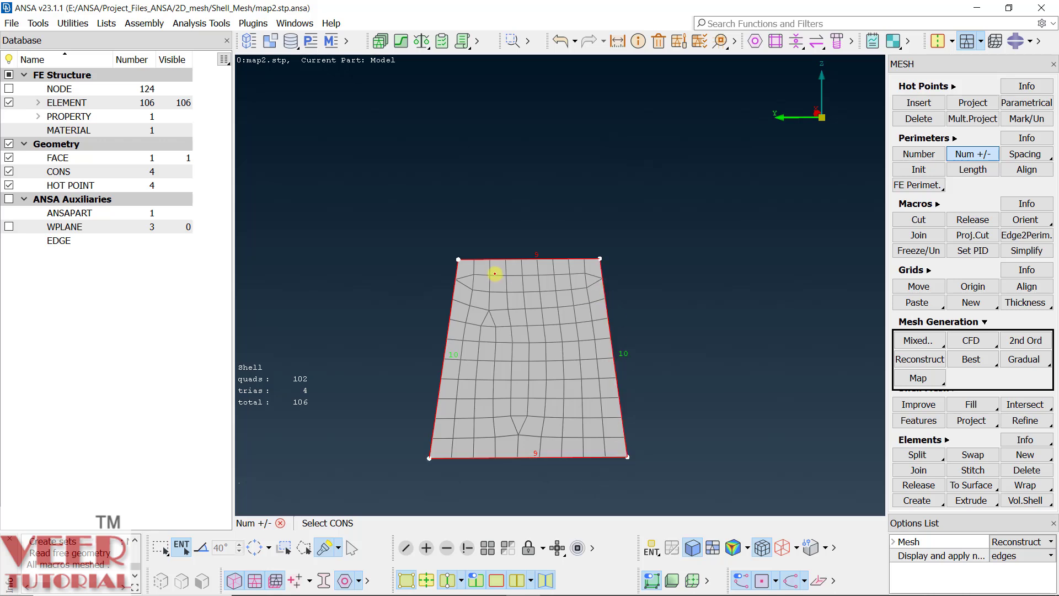
Re-generate the Map mesh on the trapezoidal face and inspect the element pattern
left_click(937, 382)
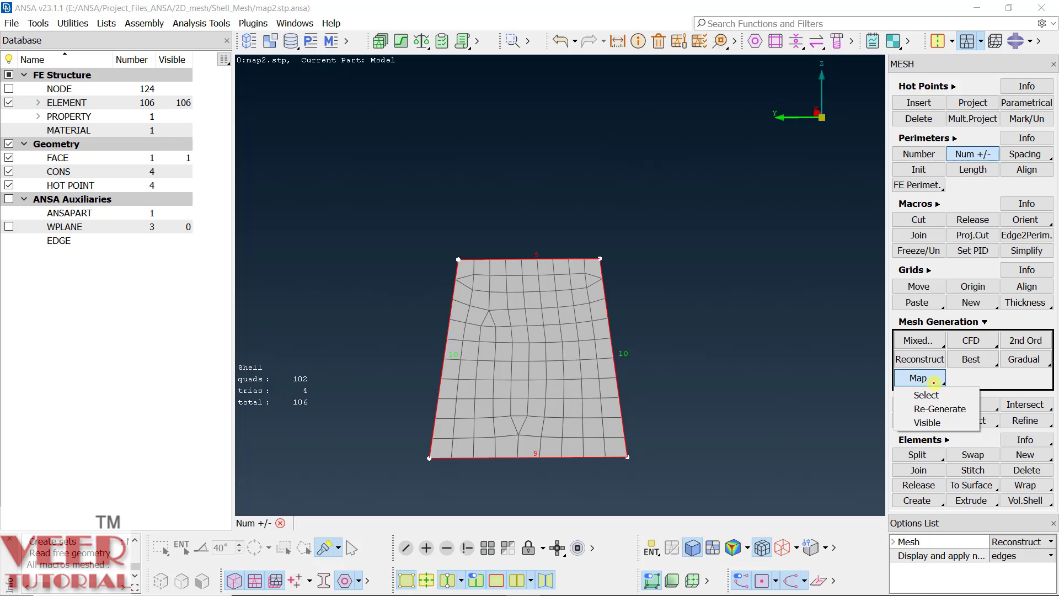
left_click(937, 409)
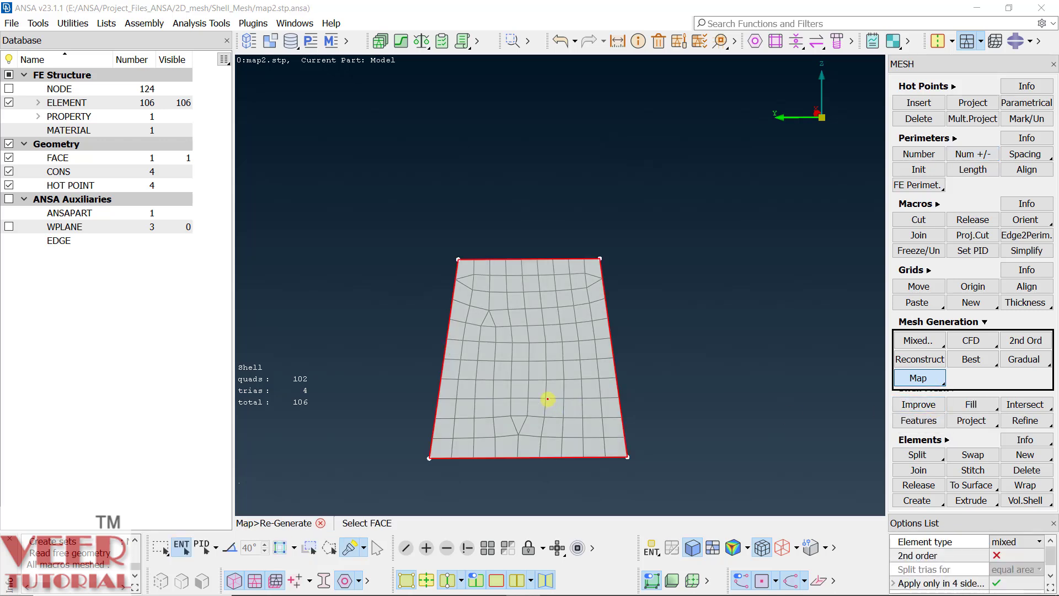
left_click(546, 397)
middle_click(663, 273)
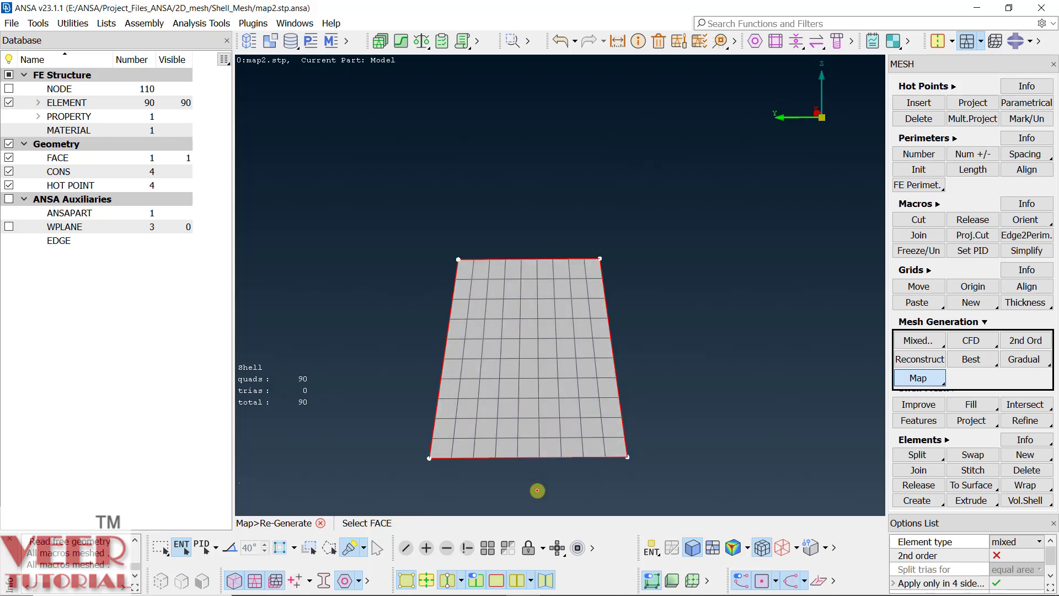
scroll(496, 255, "up", 3)
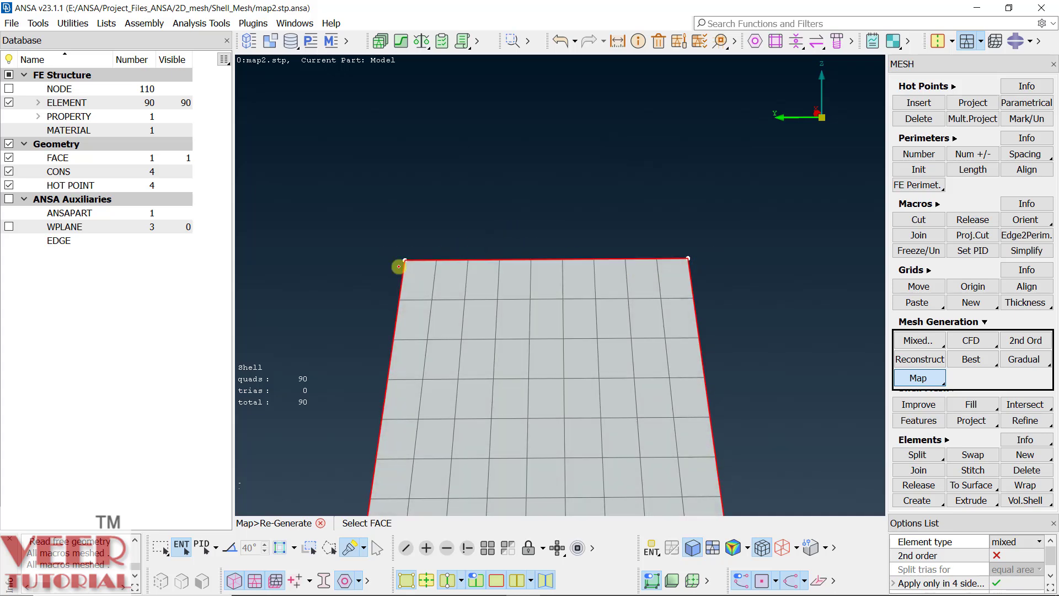
scroll(398, 266, "down", 5)
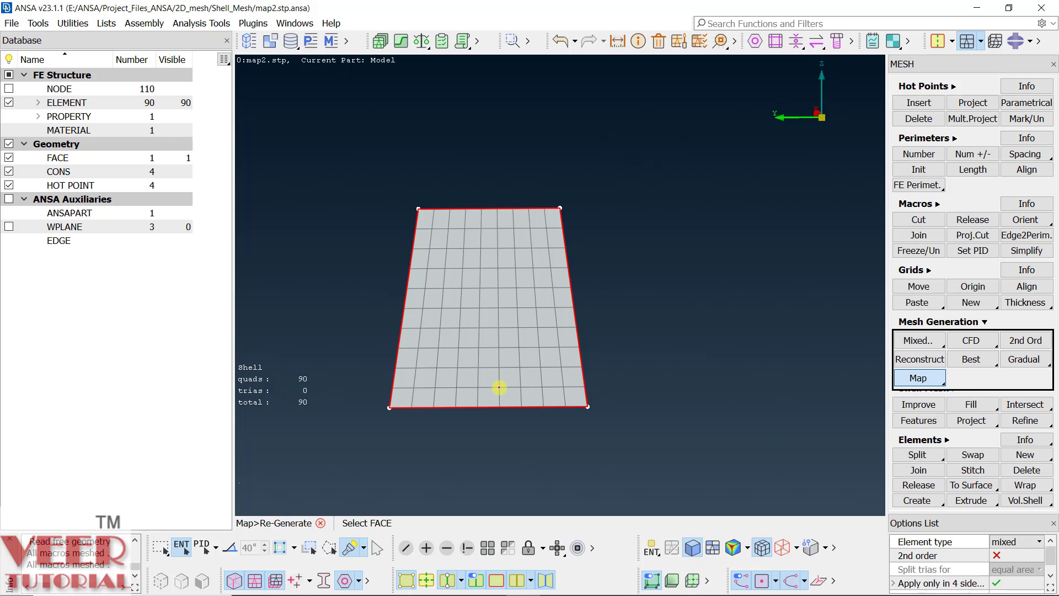
Erase the mesh from the trapezoidal face while keeping its perimeter element counts
left_click(499, 388)
left_click(985, 322)
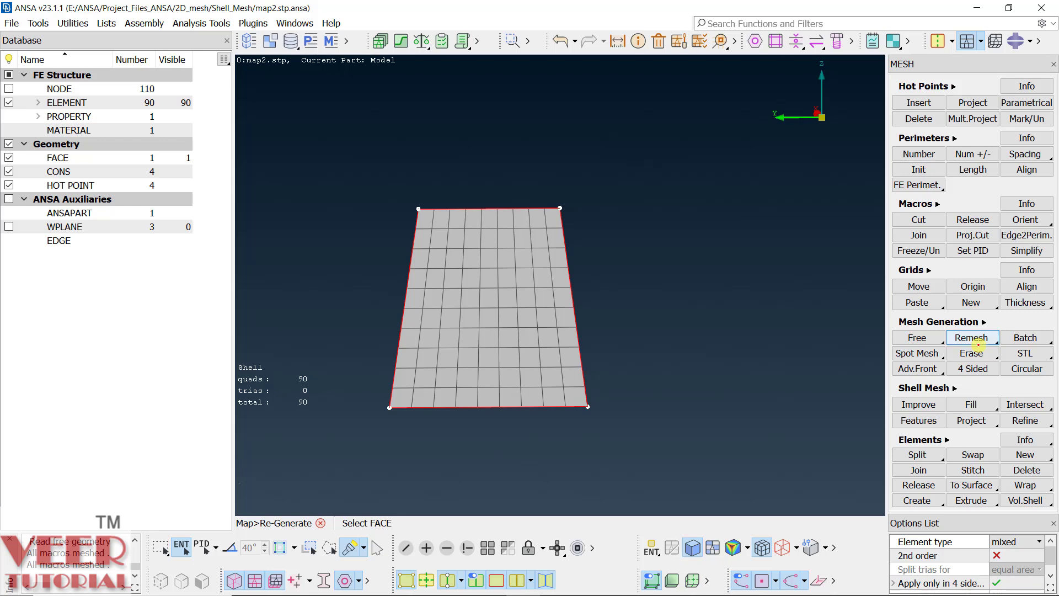
left_click(972, 353)
left_click(986, 383)
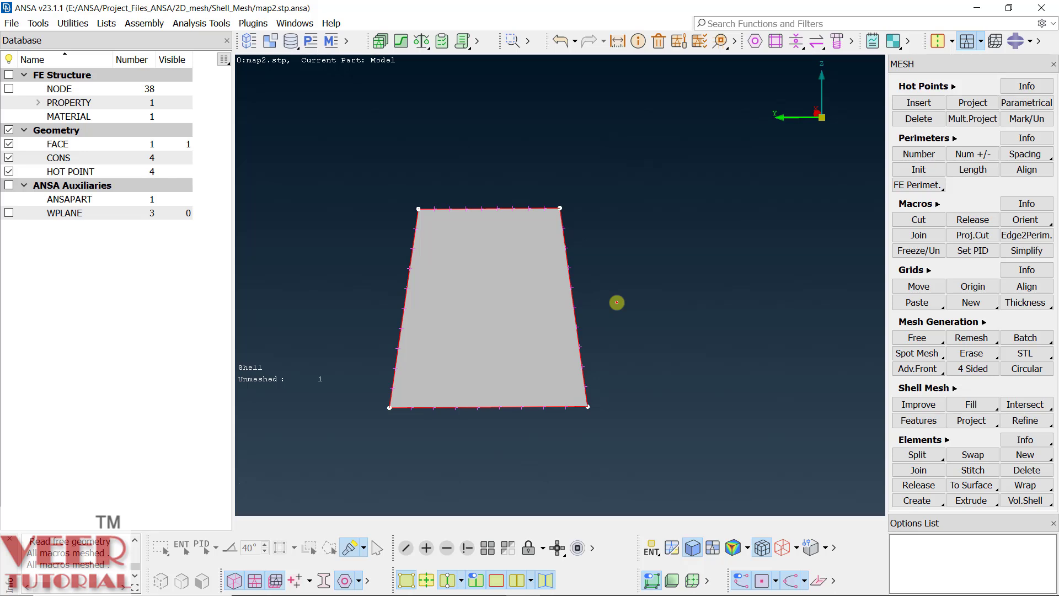
Start a 4 Sided mesh definition using Mixed elements and Standard smoothing
left_click(977, 369)
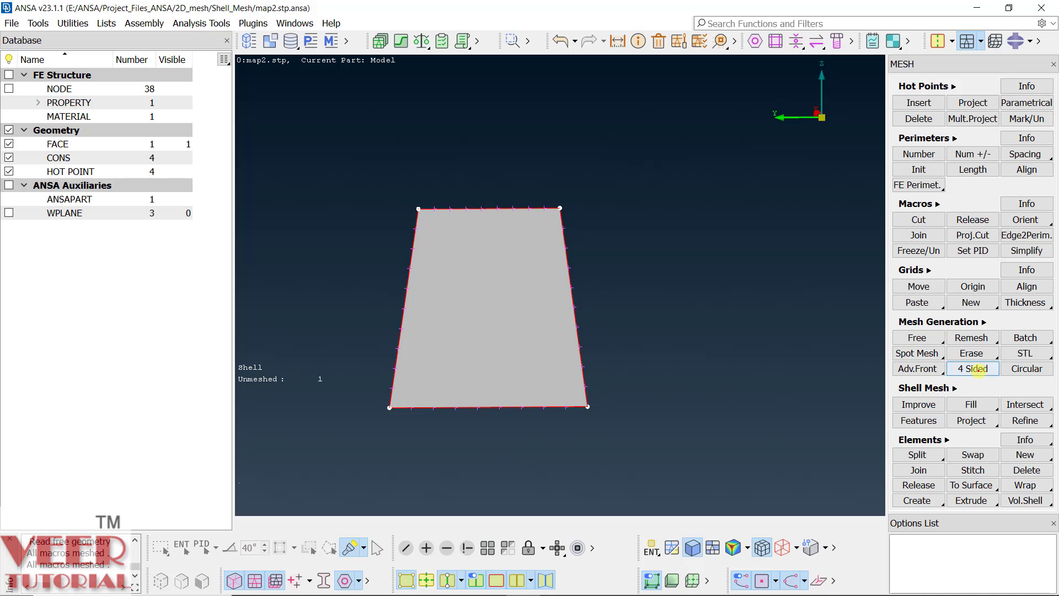
left_click(977, 368)
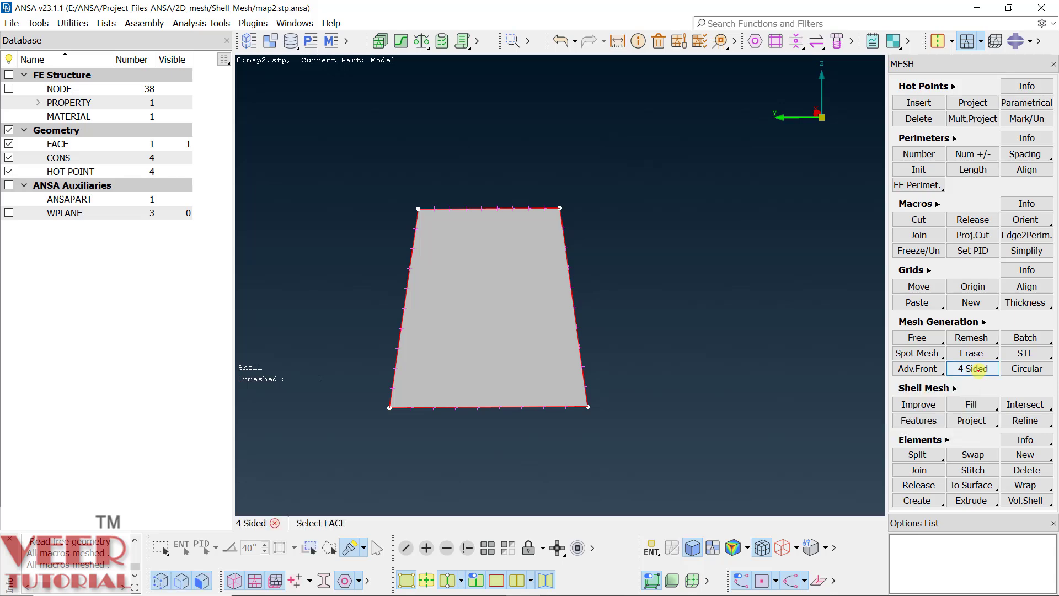
left_click_drag(766, 281, 758, 174)
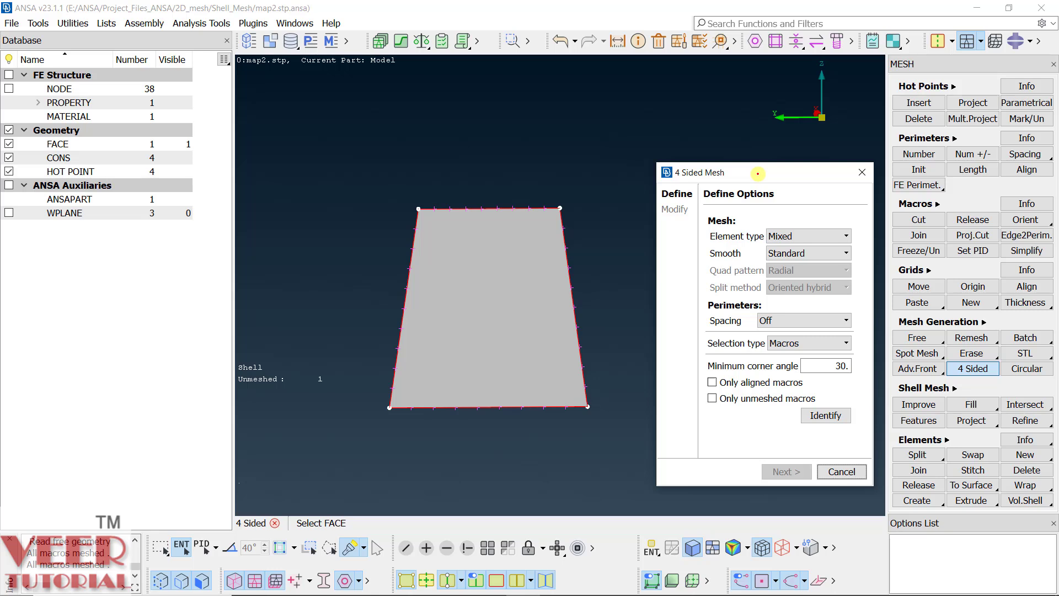
left_click(779, 235)
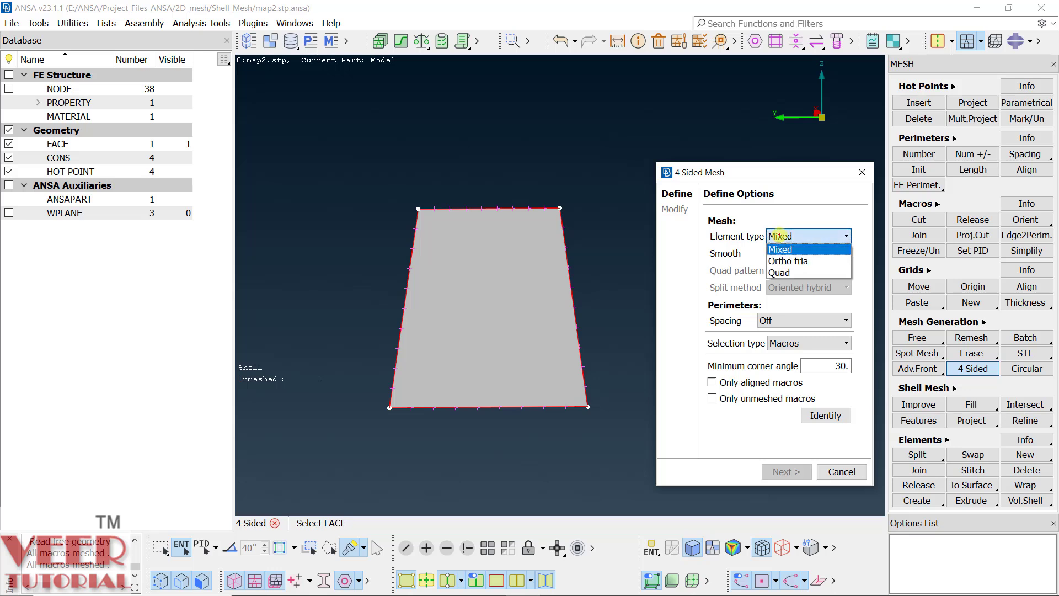
left_click(779, 249)
left_click(778, 253)
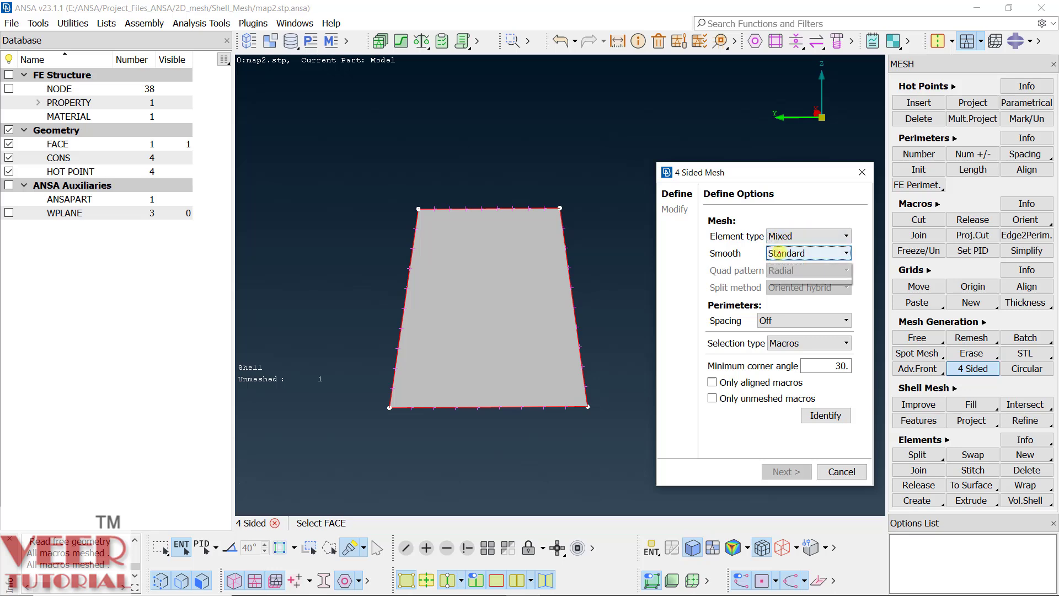
left_click(780, 263)
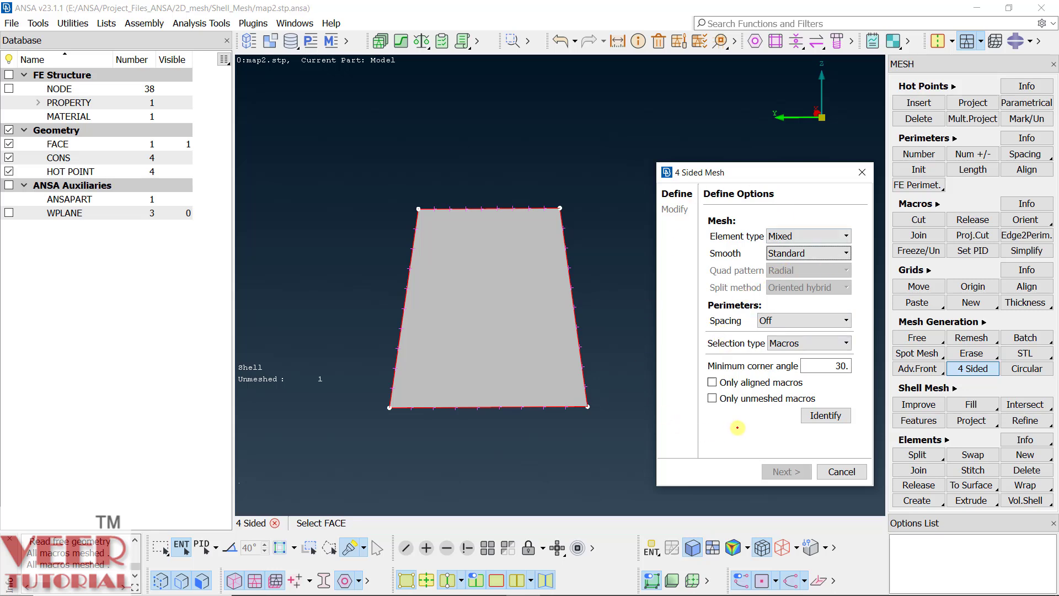
Select the trapezoidal face as a macro, generate its 4 Sided mesh and finish the mesh definition
left_click(475, 307)
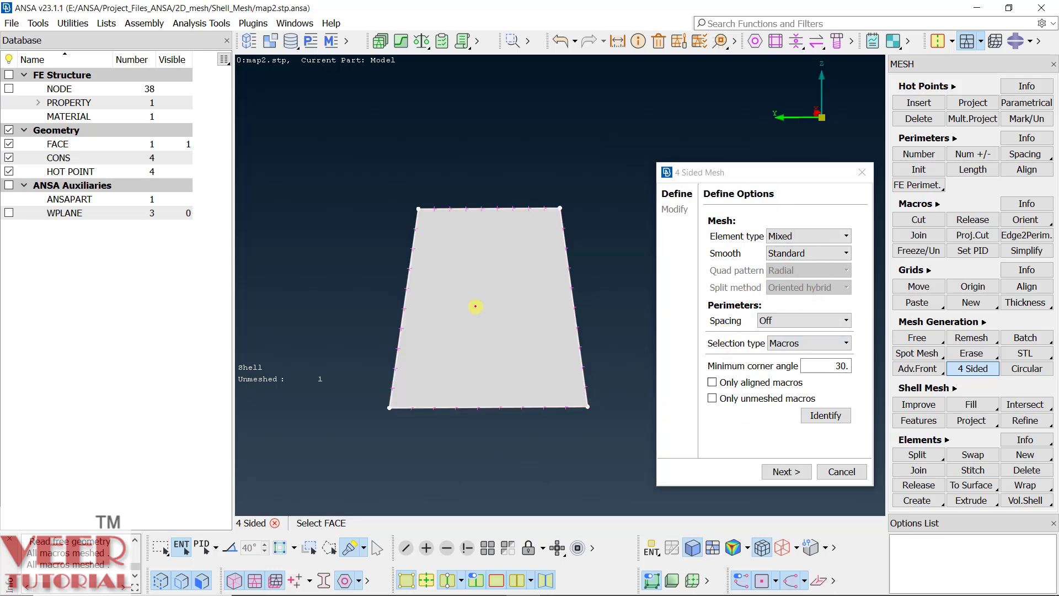
left_click(786, 471)
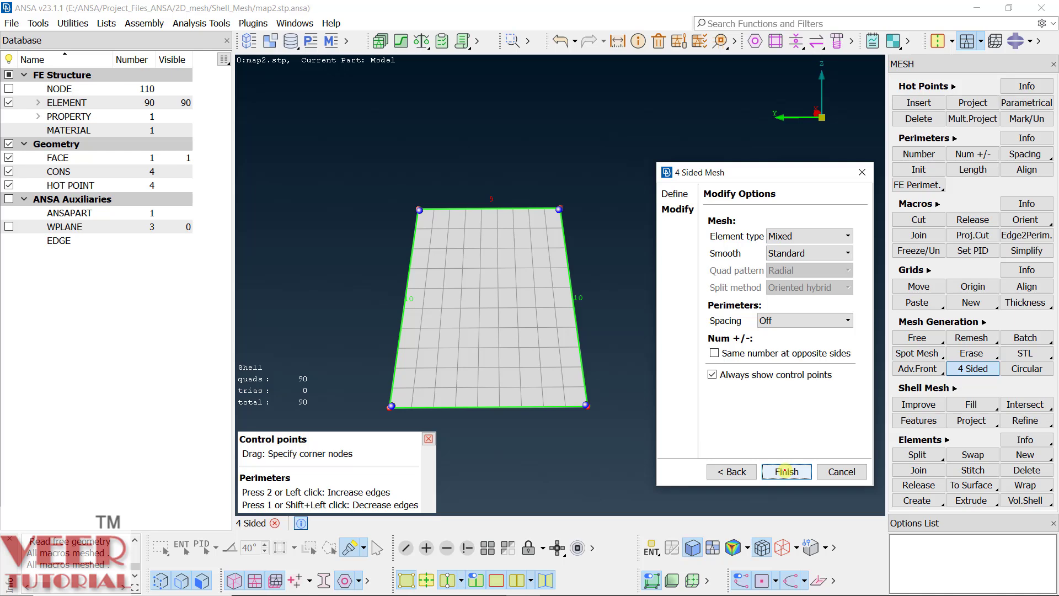
left_click(786, 472)
left_click(823, 472)
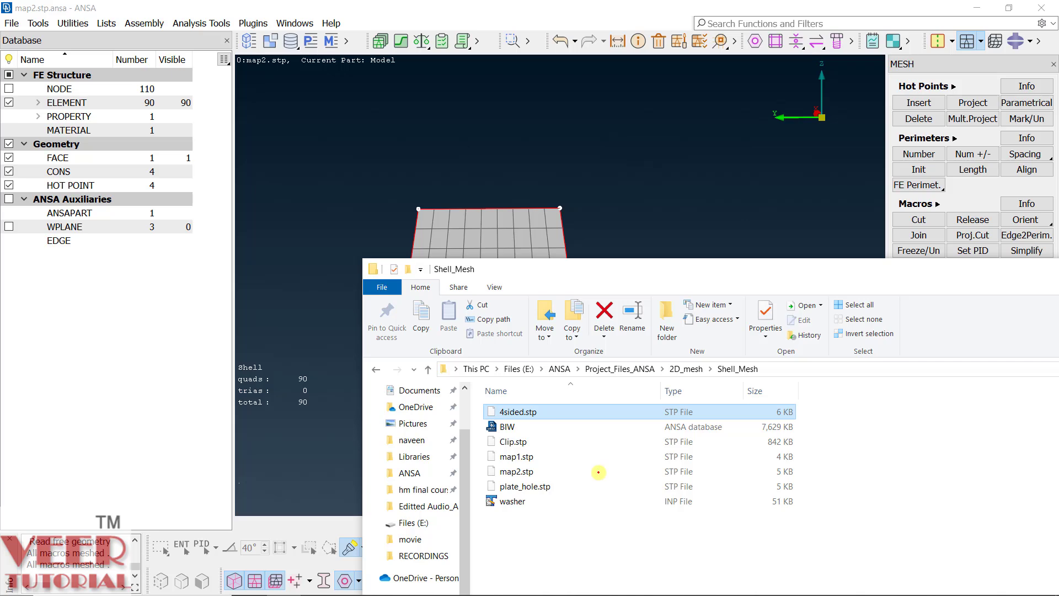
Open 4sided.stp from the Shell_Mesh folder as a new file and discard the changes to the current model
left_click_drag(527, 414, 529, 174)
left_click(481, 238)
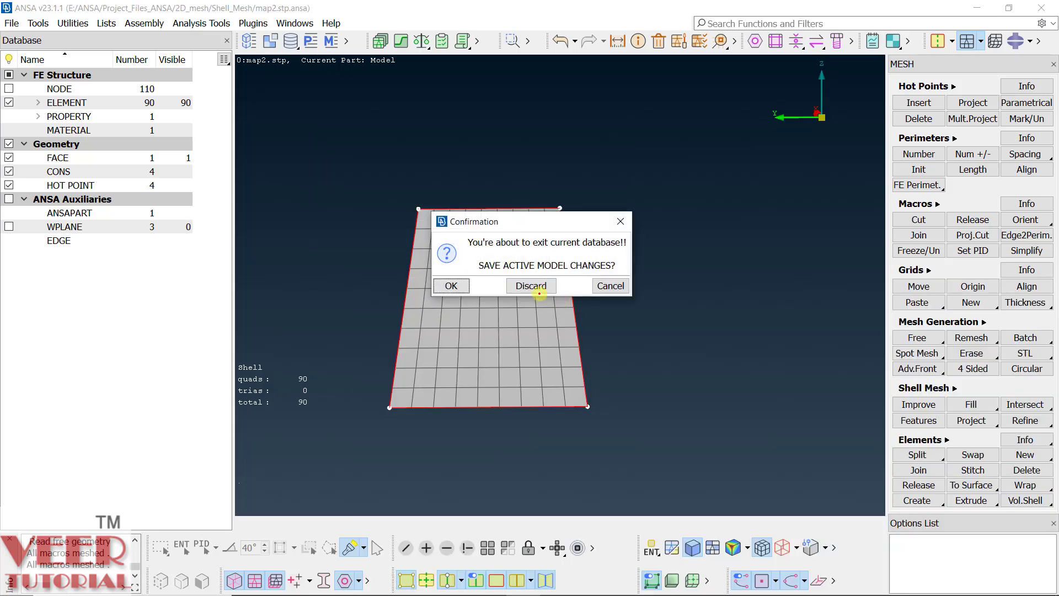
left_click(539, 291)
Examine the outline of the newly opened face, especially the corner points around its notch
left_click_drag(539, 289, 472, 324, "ctrl")
scroll(473, 325, "down", 3)
scroll(444, 243, "up", 3)
scroll(437, 239, "down", 2)
left_click_drag(512, 222, 527, 246, "ctrl")
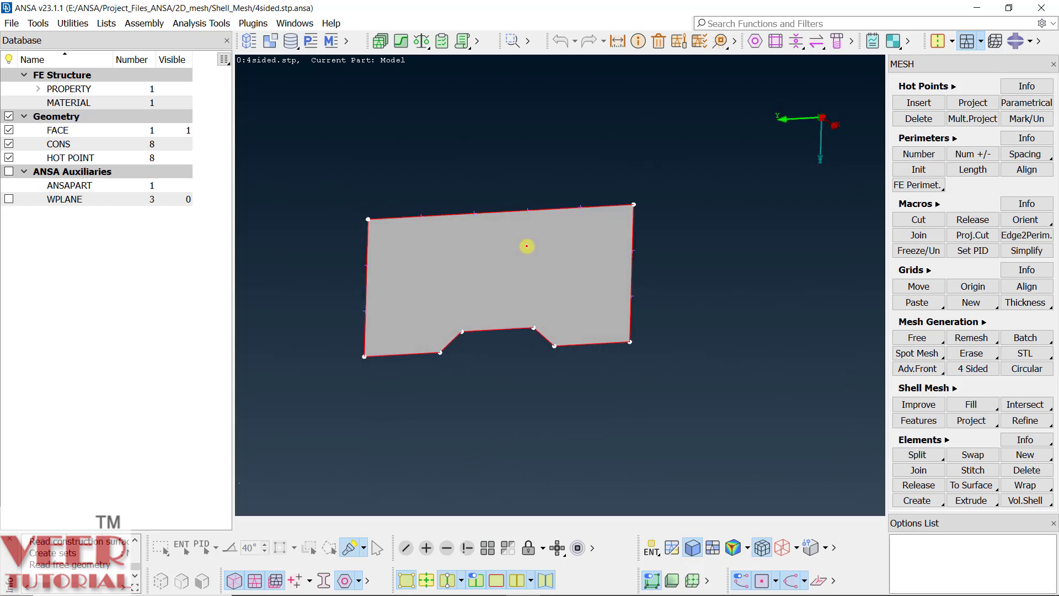
scroll(468, 336, "up", 2)
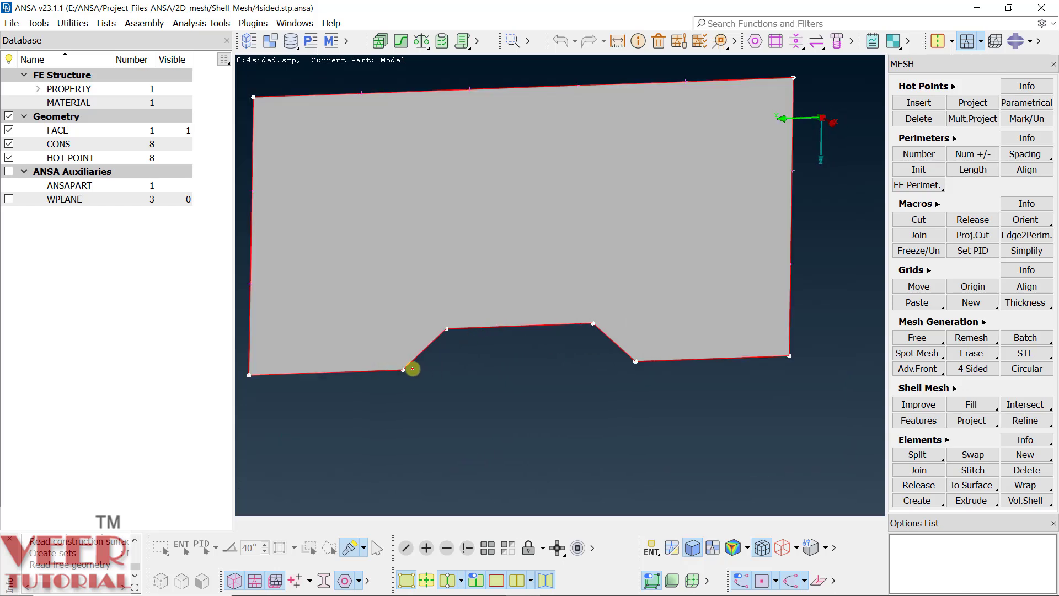
scroll(492, 352, "down", 3)
left_click_drag(463, 335, 456, 316, "ctrl")
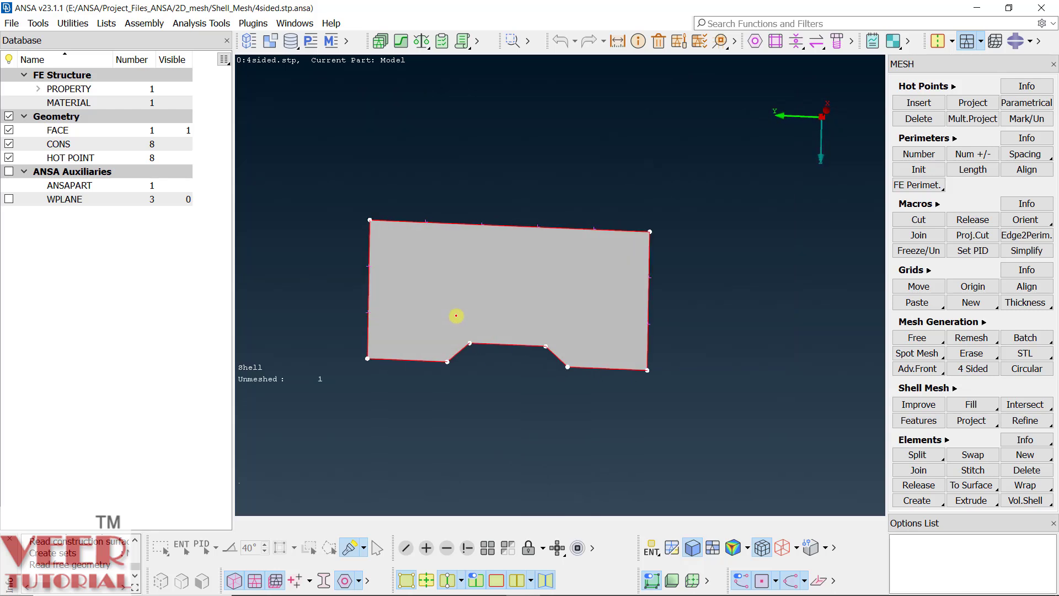
Mesh the notched face with the Best method using the Visible option
left_click(984, 320)
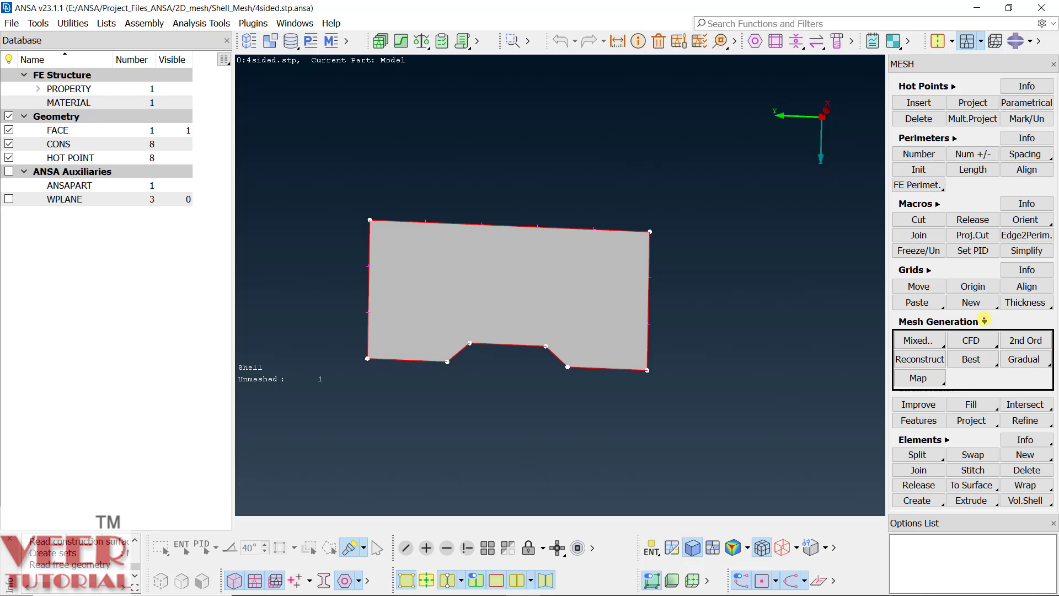
left_click(972, 359)
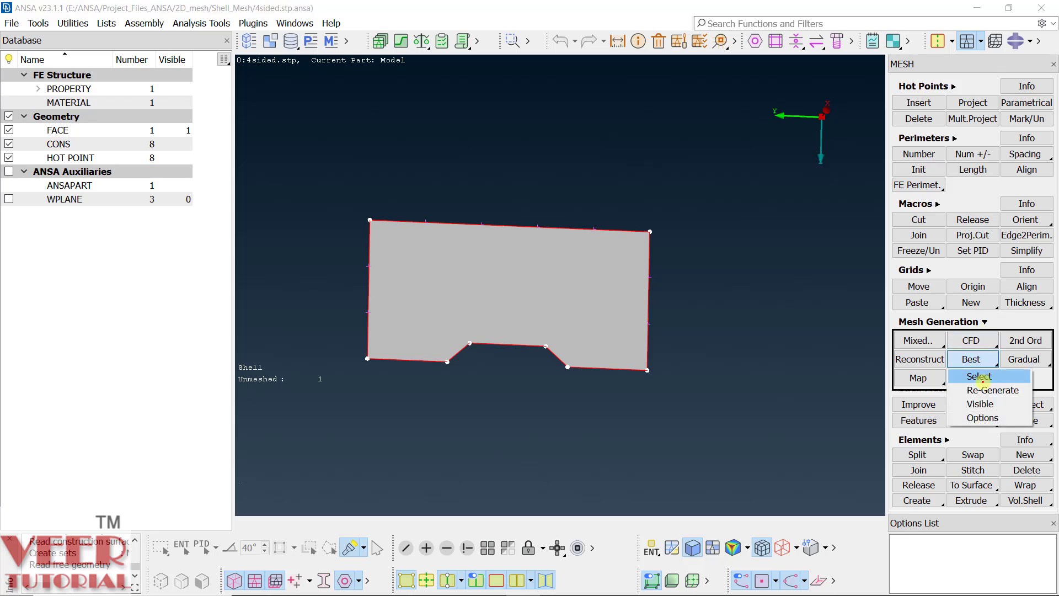
left_click(980, 405)
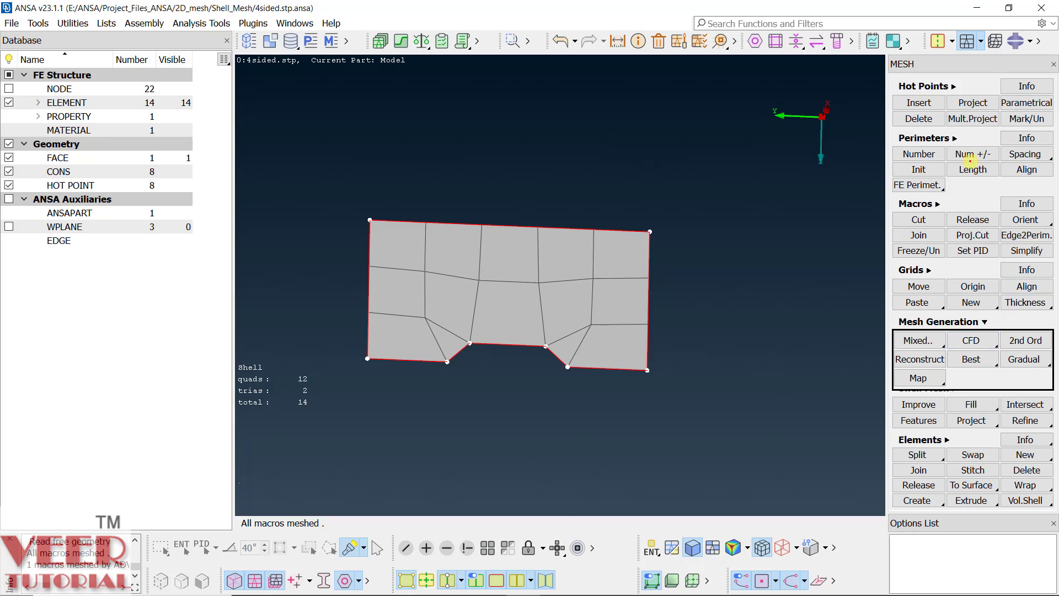
Apply the default perimeter length of 20 to the notched face, selected as a macro, erasing its existing mesh
left_click(972, 169)
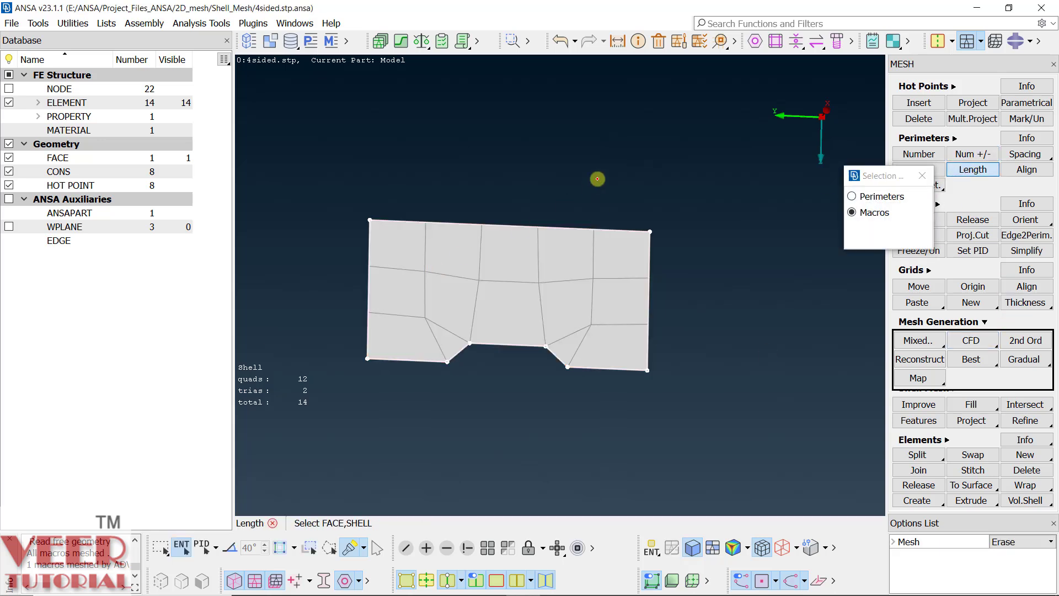
middle_click(597, 178)
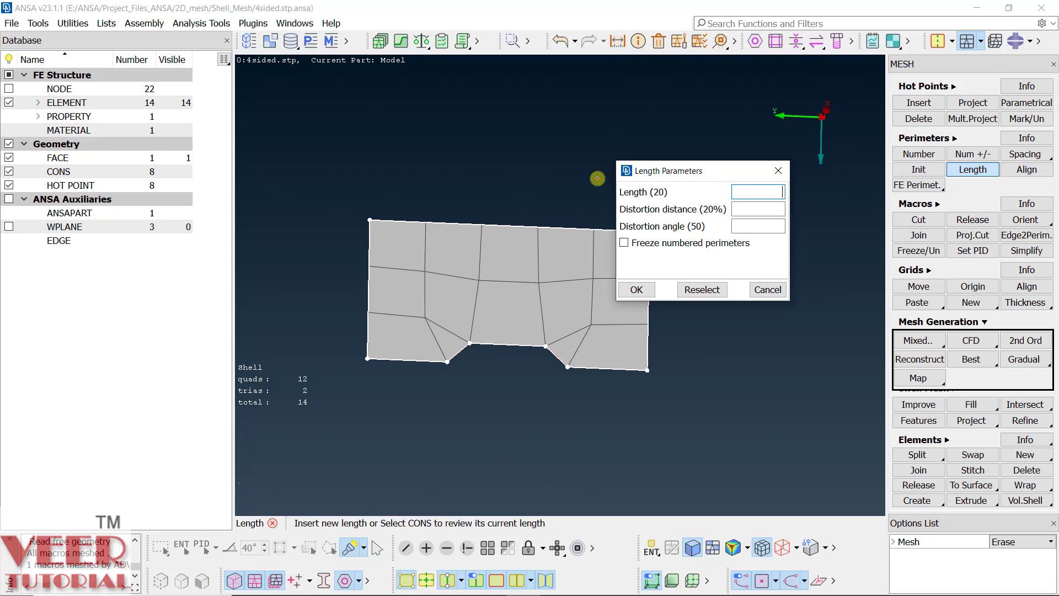
key("Return")
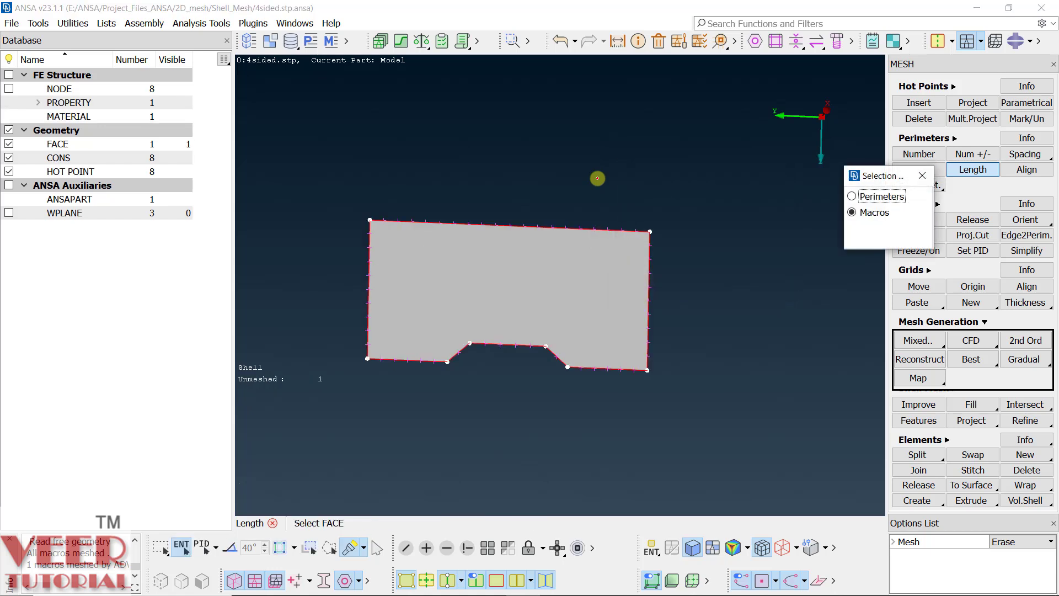
left_click(921, 174)
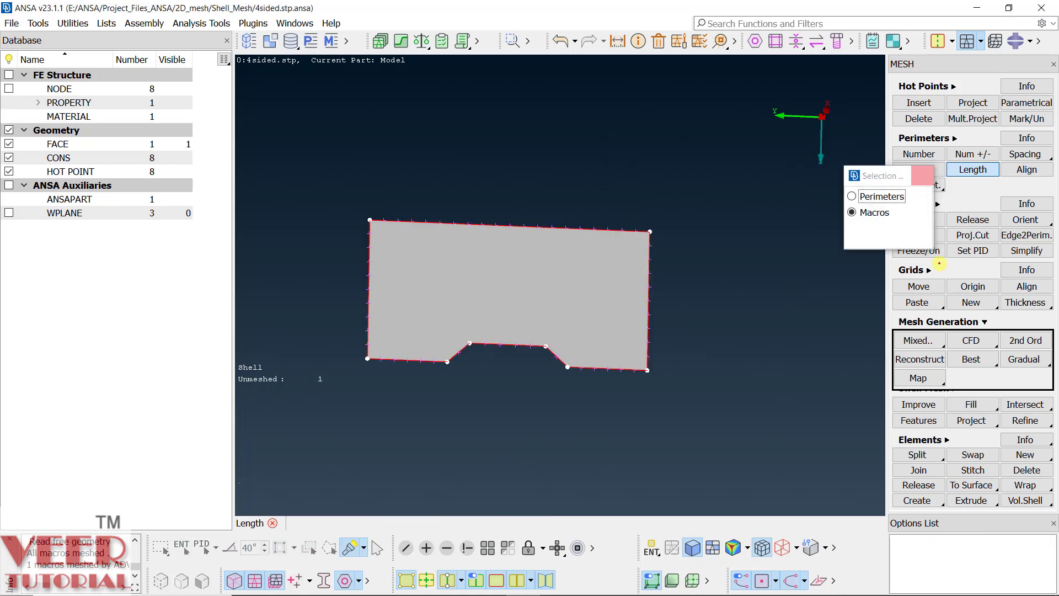
Remesh the notched face with the Best method using the Re-Generate option and inspect the elements around the notch
right_click(987, 359)
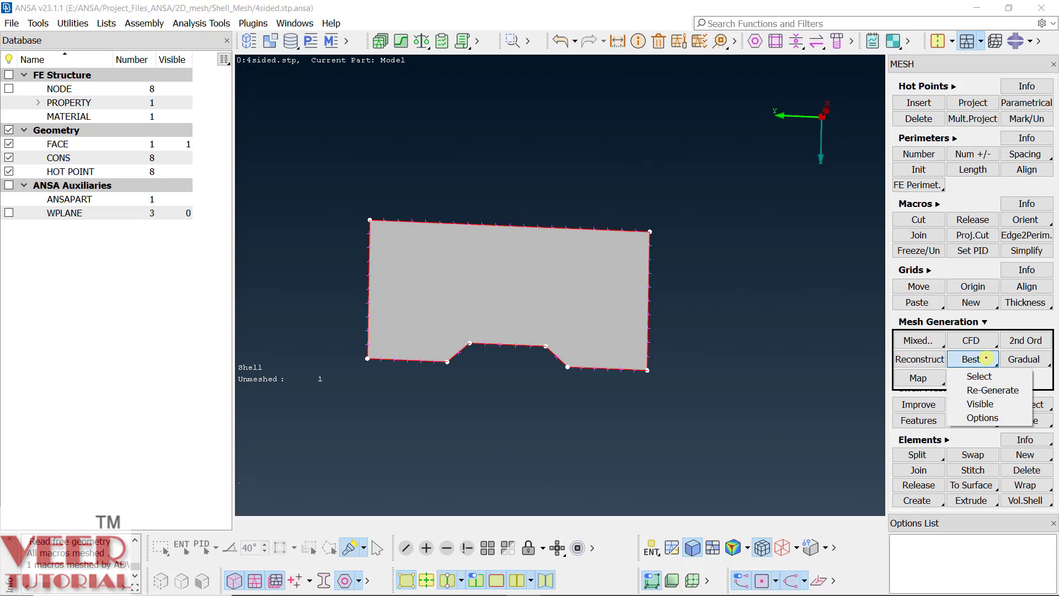
left_click(992, 390)
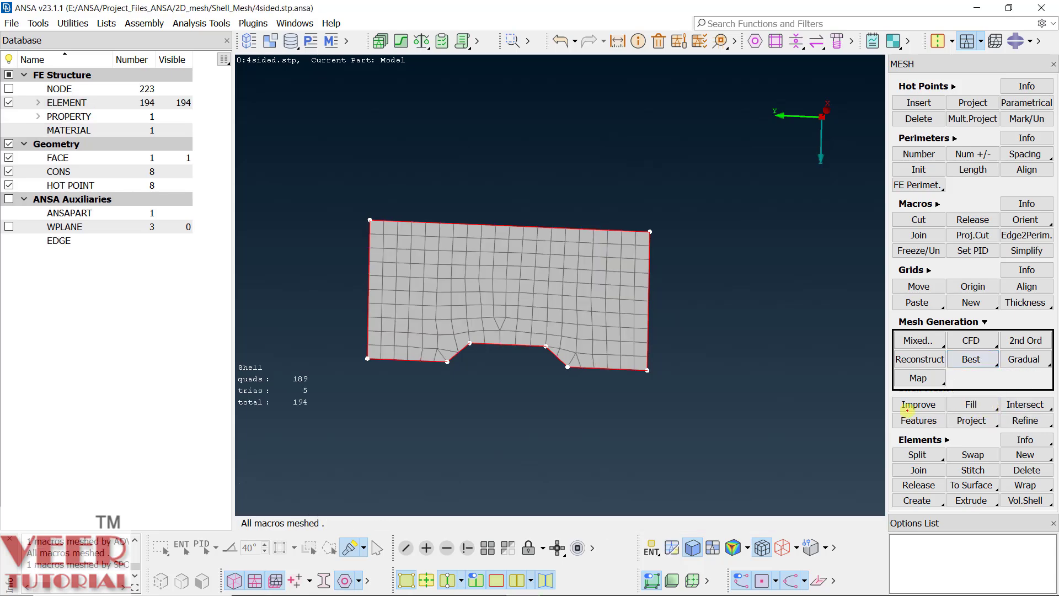
scroll(501, 338, "up", 3)
scroll(488, 332, "down", 2)
scroll(488, 332, "up", 2)
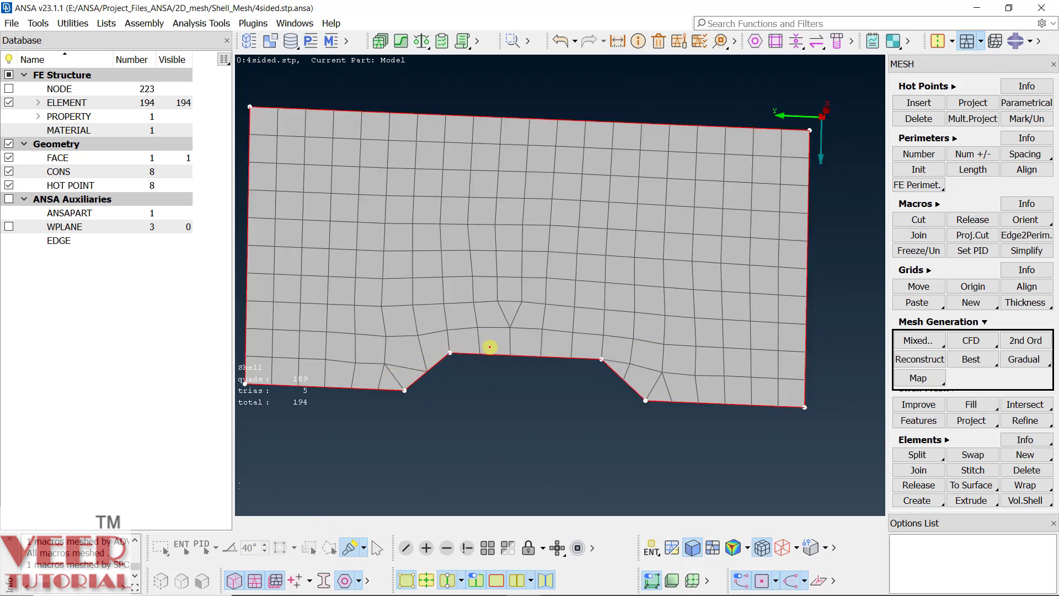
Erase the mesh of the notched face using the Visible option
left_click(975, 321)
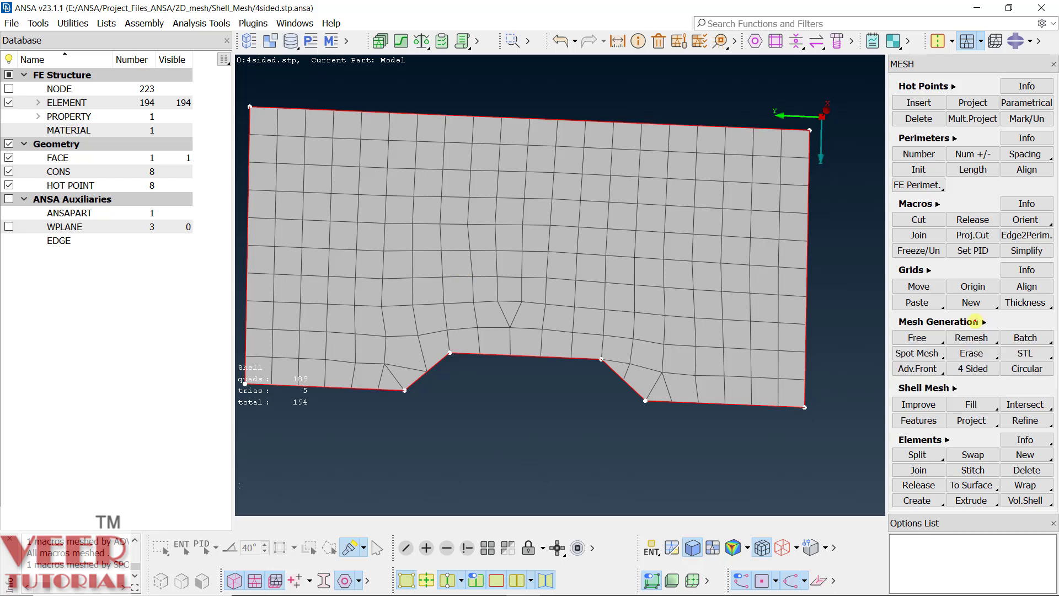
left_click(974, 353)
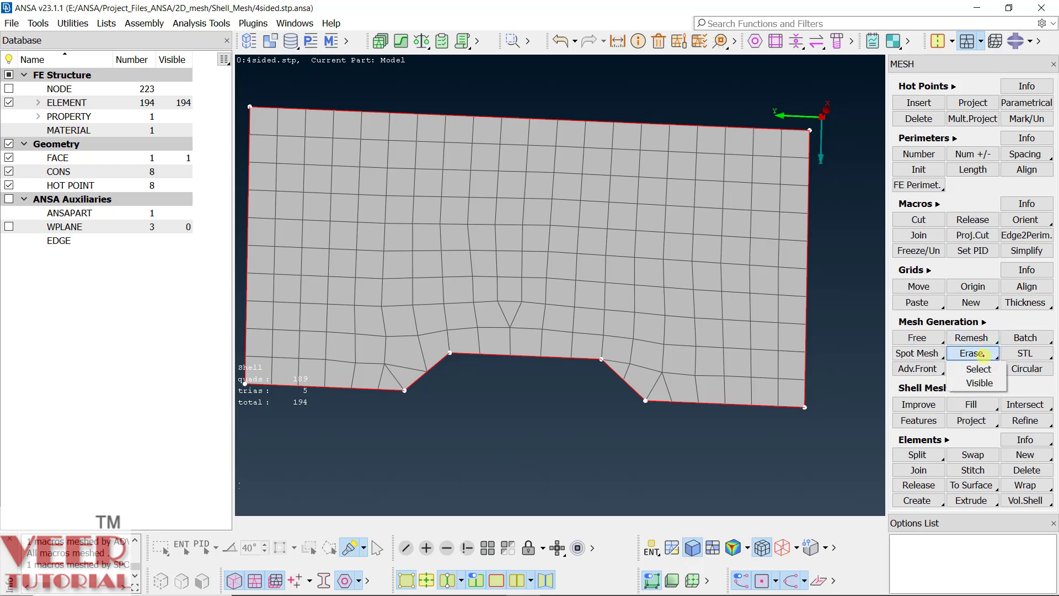
left_click(987, 384)
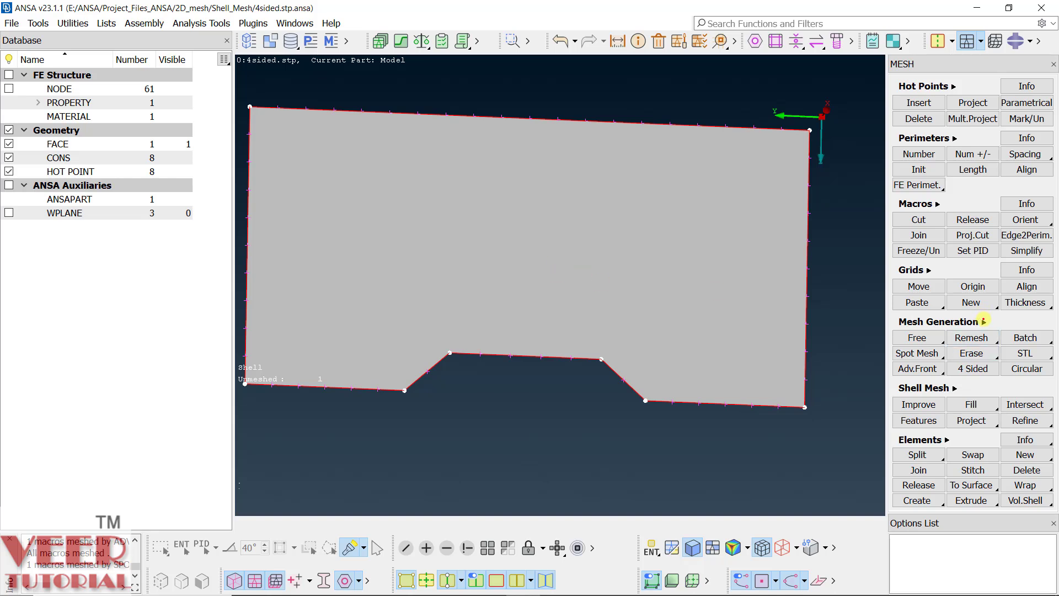
Try to mesh the notched face with the Map method
left_click(984, 321)
left_click(918, 379)
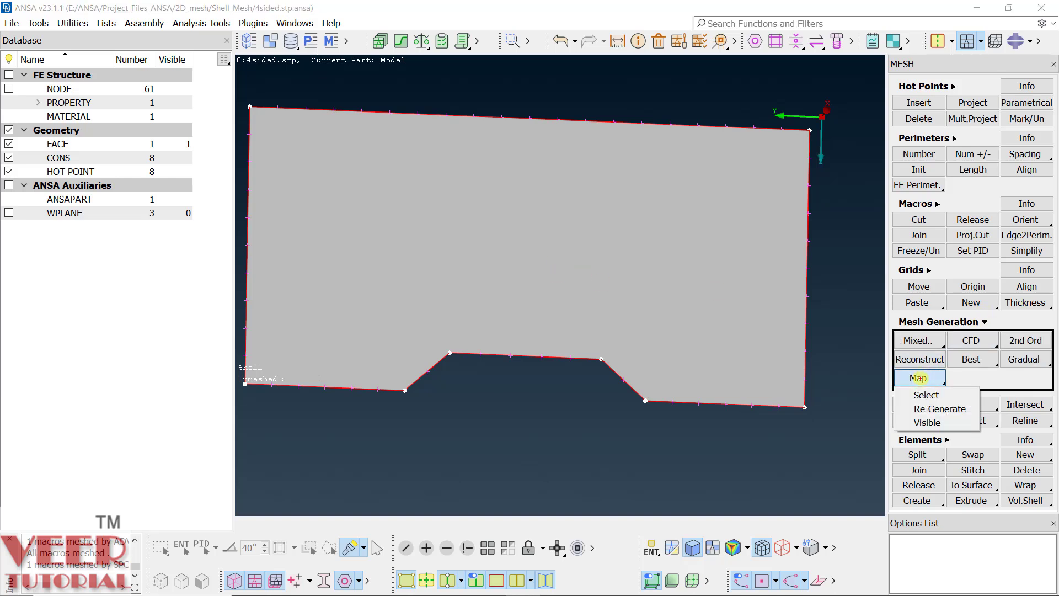
left_click(936, 414)
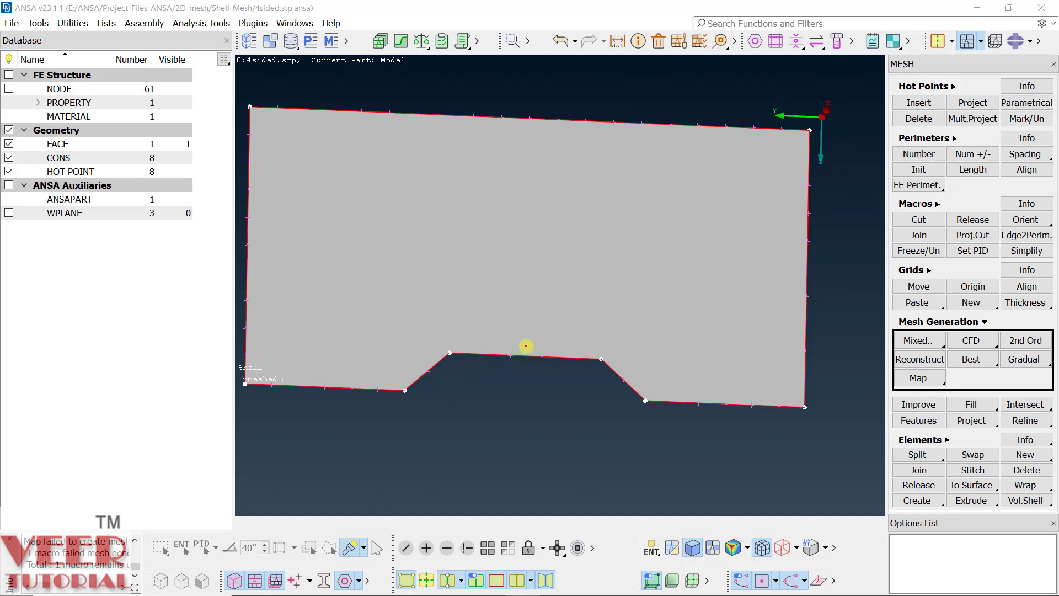
scroll(526, 345, "down", 3)
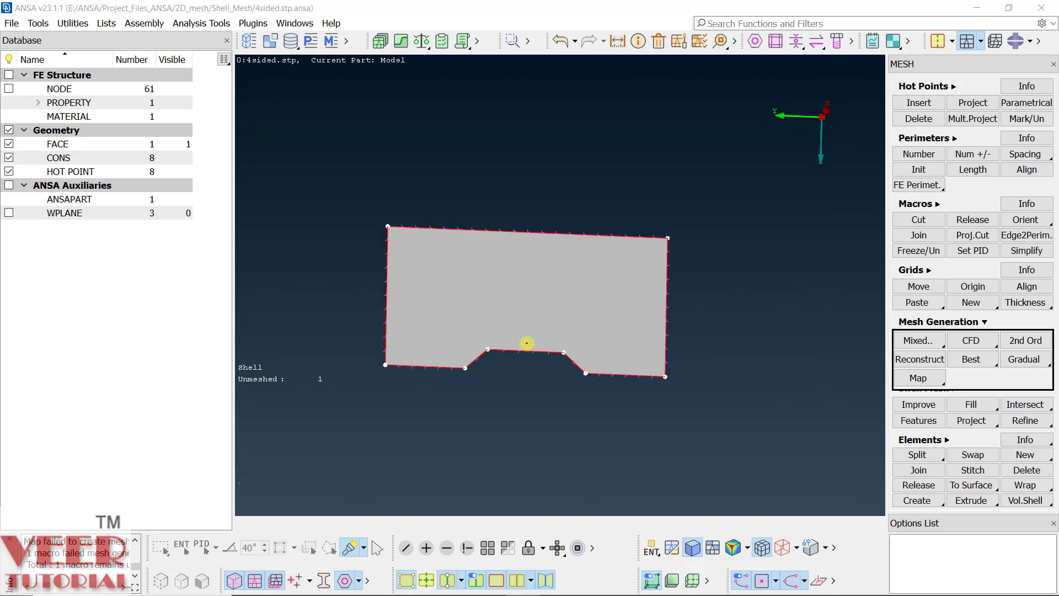
Generate a 4 Sided mesh on the notched face, selected as a macro, with Mixed elements, Standard smoothing and perimeter spacing off
left_click(985, 319)
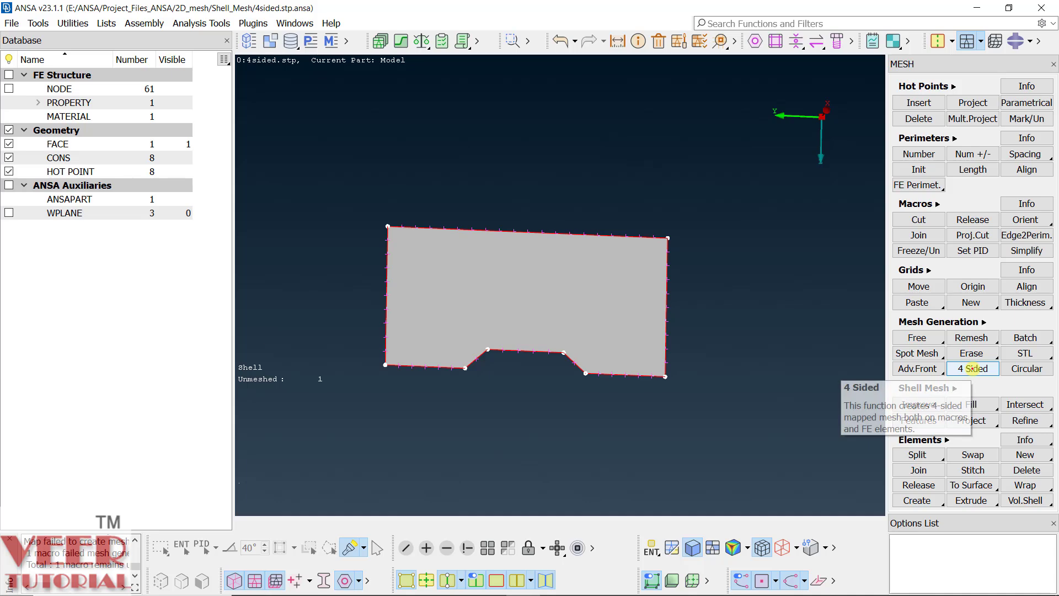
left_click(974, 368)
scroll(390, 237, "down", 2)
scroll(425, 246, "up", 4)
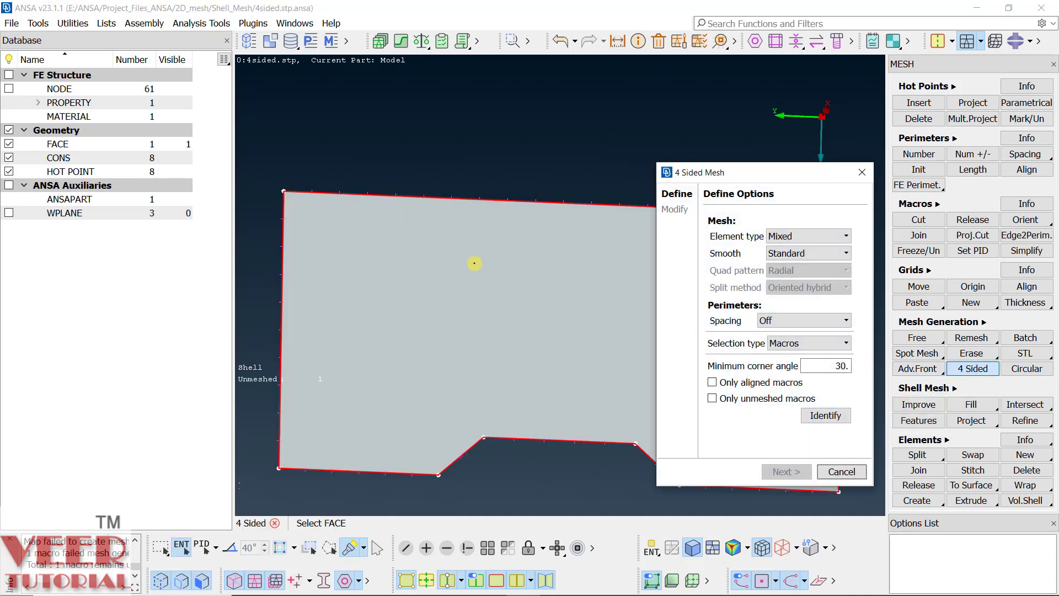
left_click(475, 263)
scroll(474, 253, "down", 2)
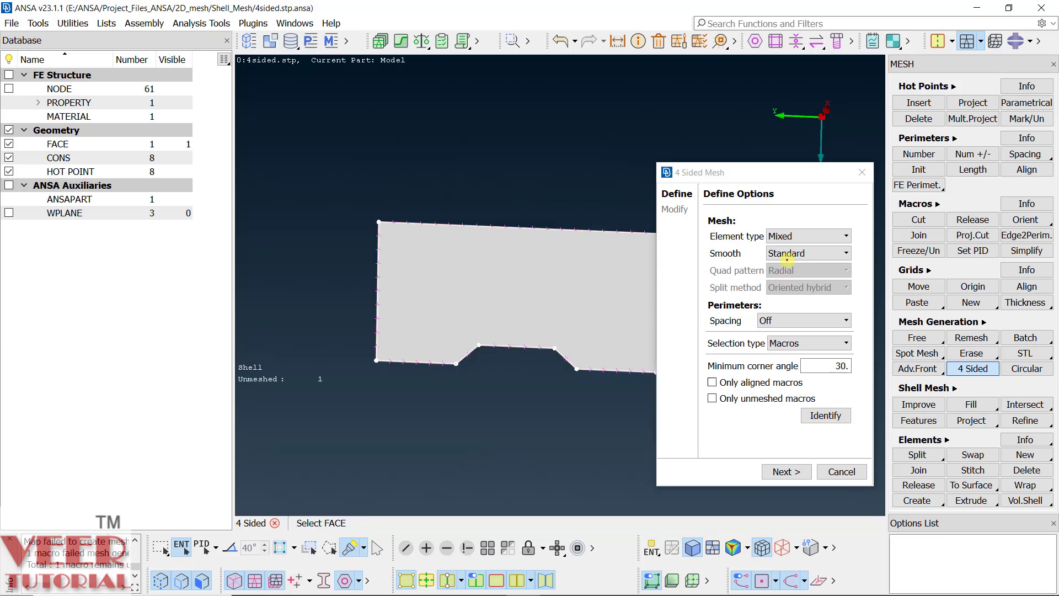
left_click_drag(738, 173, 813, 159)
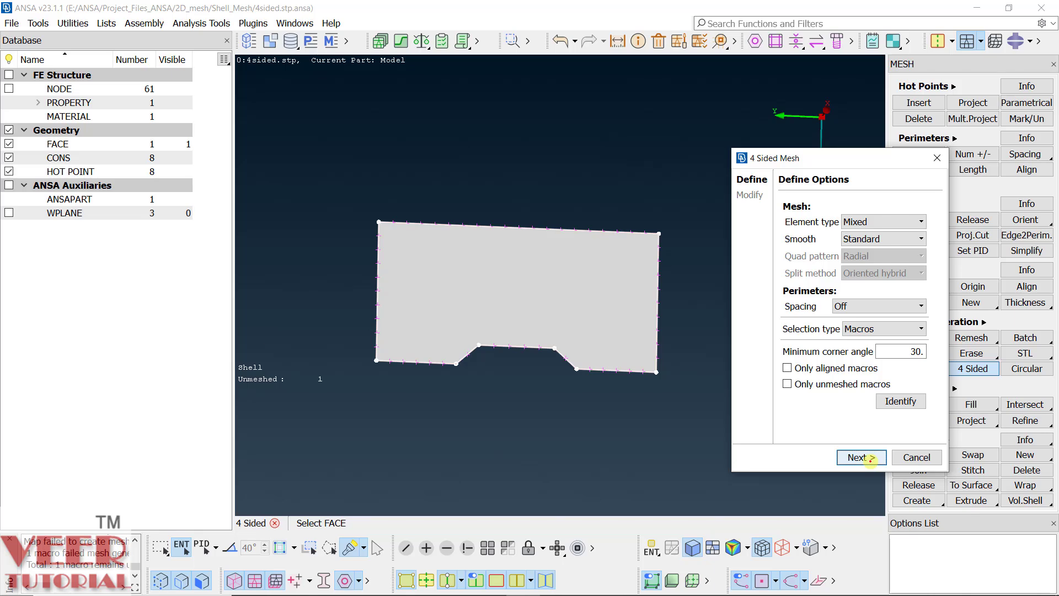
left_click(870, 459)
Examine the 4 Sided mesh for triangles and compare the edge counts of the straight side and the opposite notched side
scroll(506, 326, "up", 3)
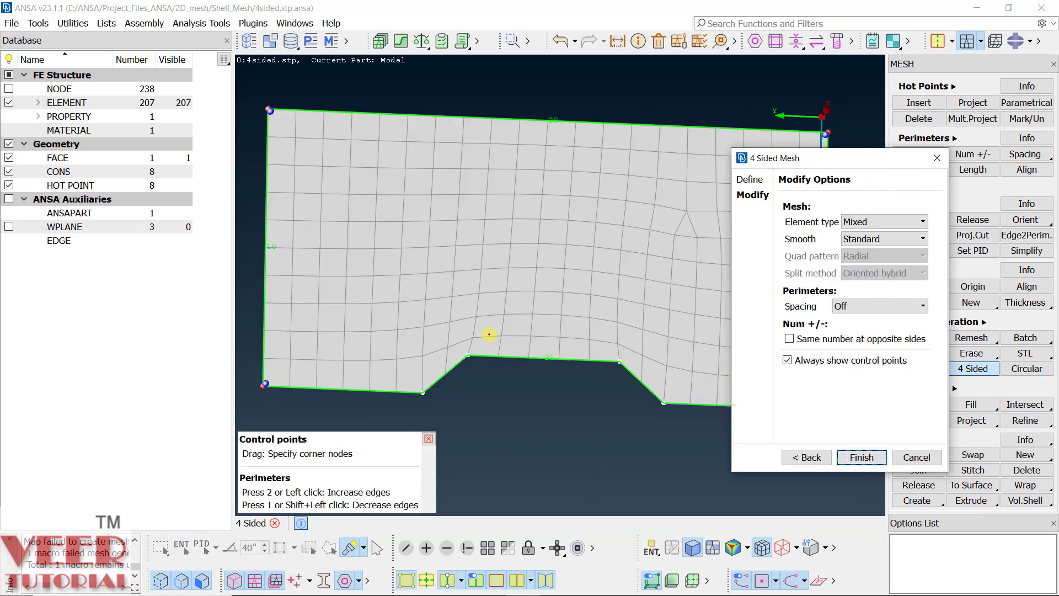
scroll(383, 336, "down", 3)
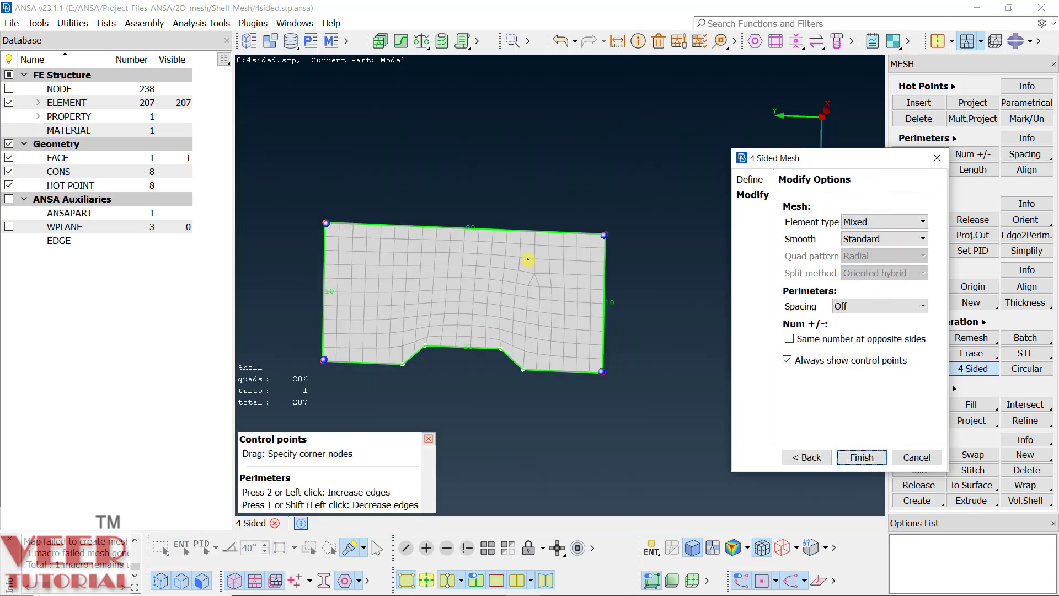
scroll(527, 259, "up", 5)
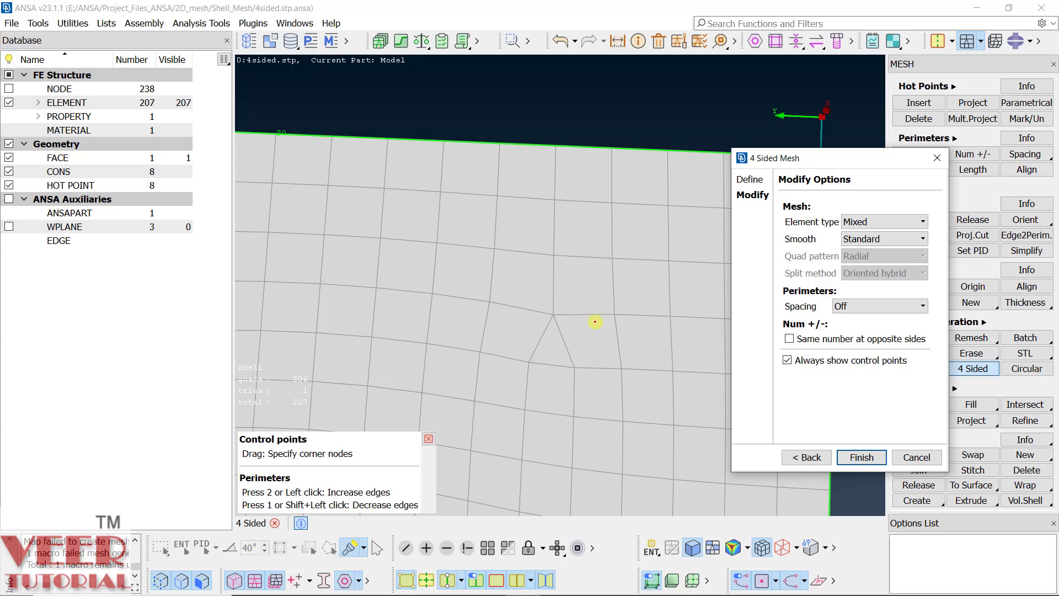
scroll(528, 306, "down", 2)
scroll(566, 254, "down", 2)
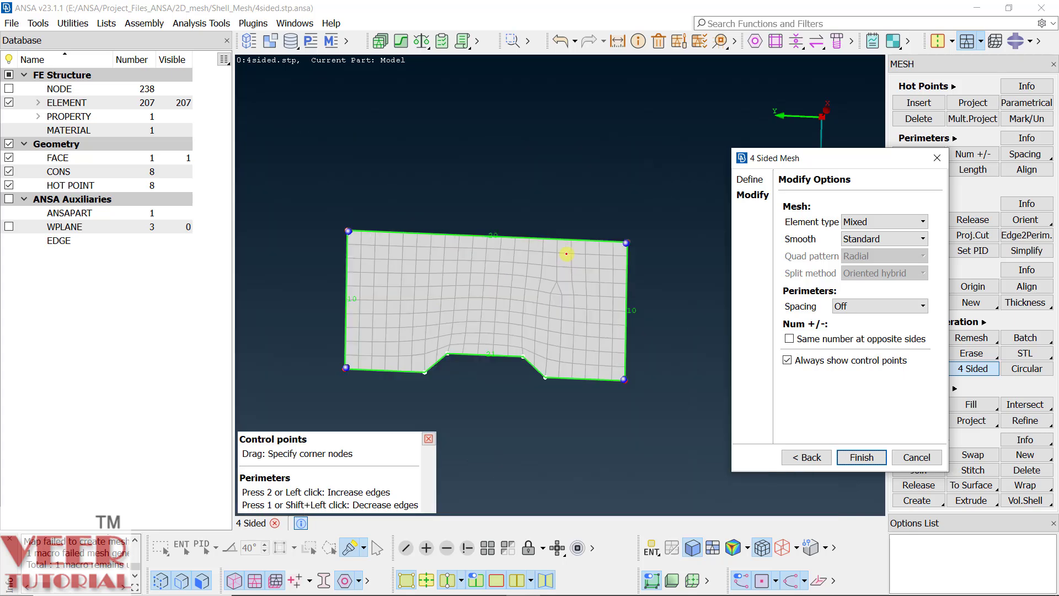
scroll(477, 230, "up", 2)
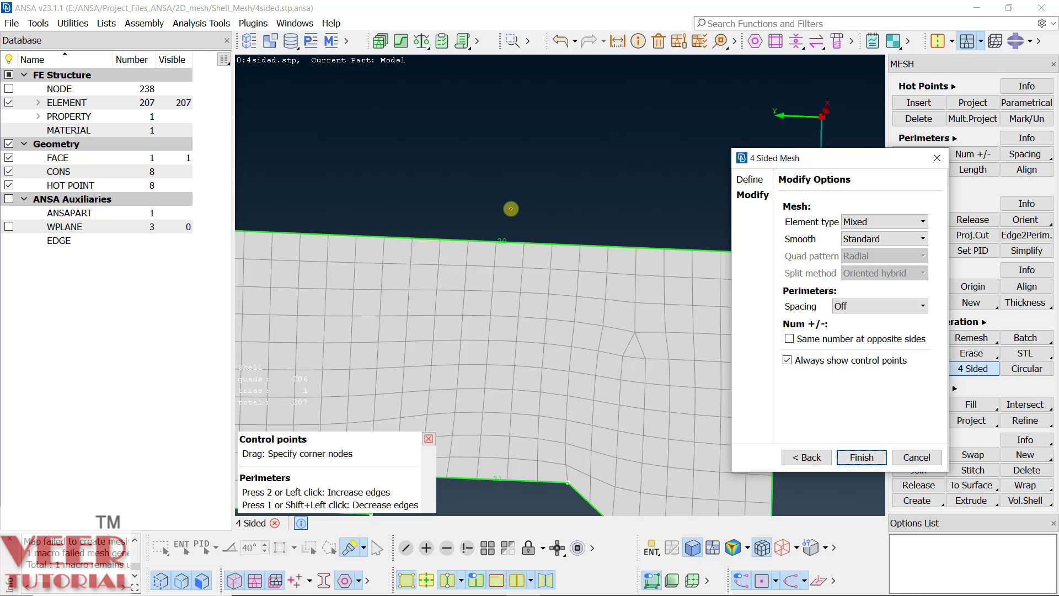
scroll(492, 230, "down", 4)
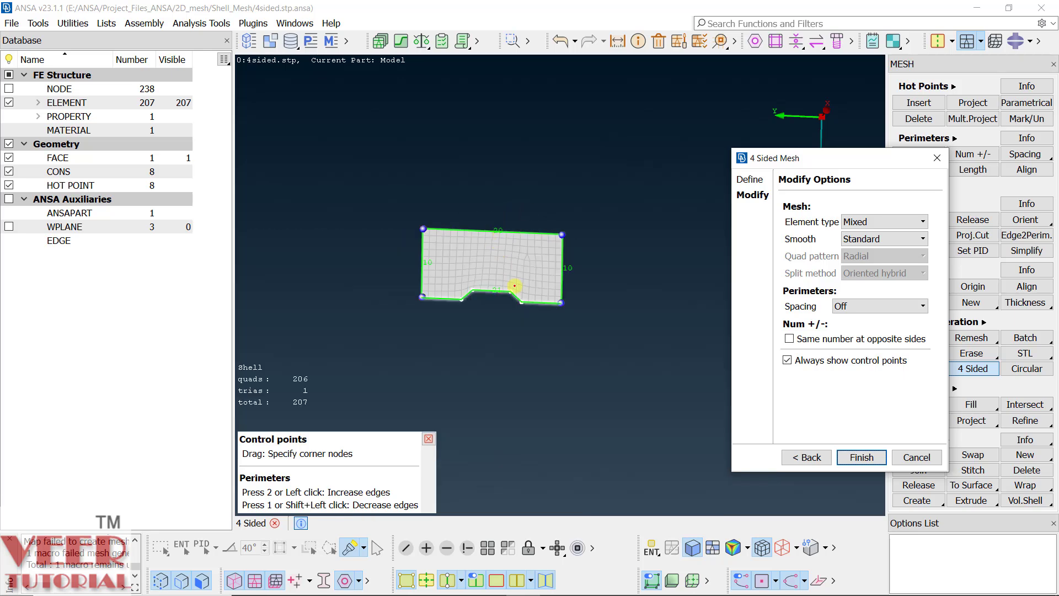
scroll(504, 296, "up", 2)
scroll(538, 313, "up", 2)
scroll(538, 331, "down", 2)
scroll(514, 260, "up", 2)
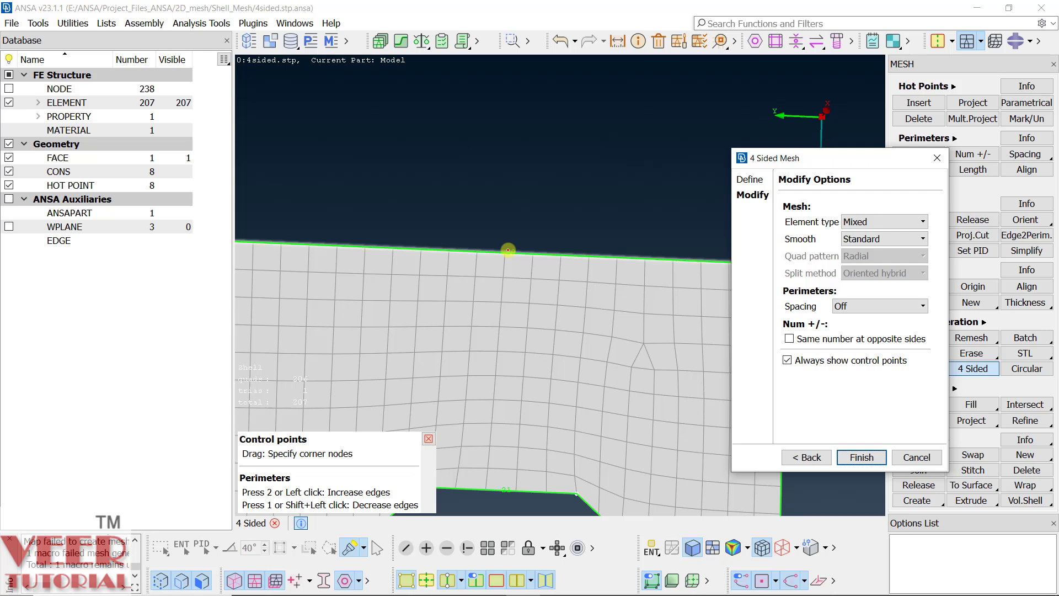
Enable the same number at opposite sides, accept the 4 Sided mesh and leave the command
left_click(508, 250)
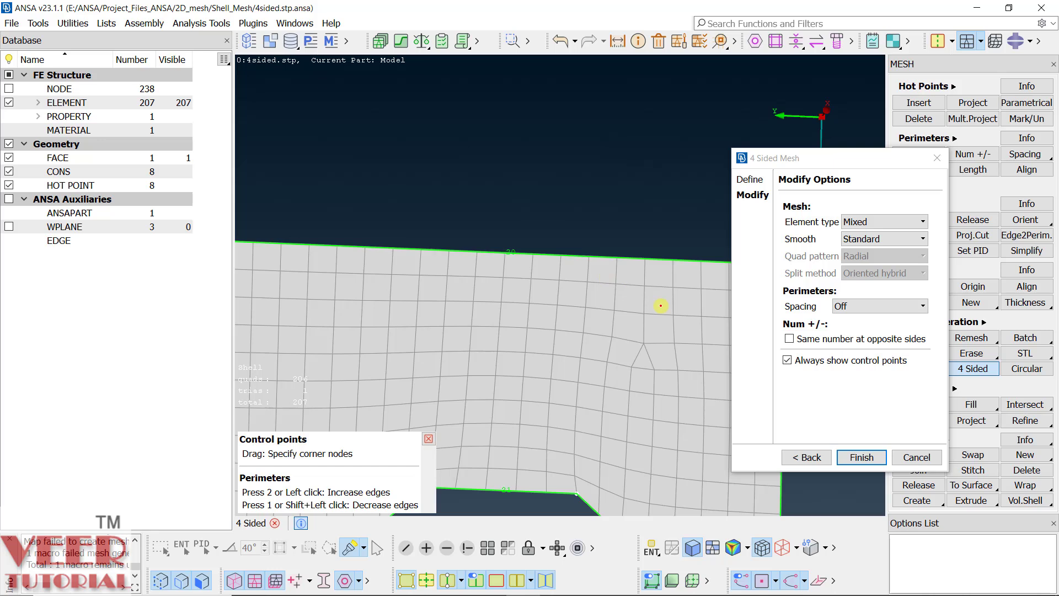
left_click(790, 338)
scroll(705, 229, "down", 2)
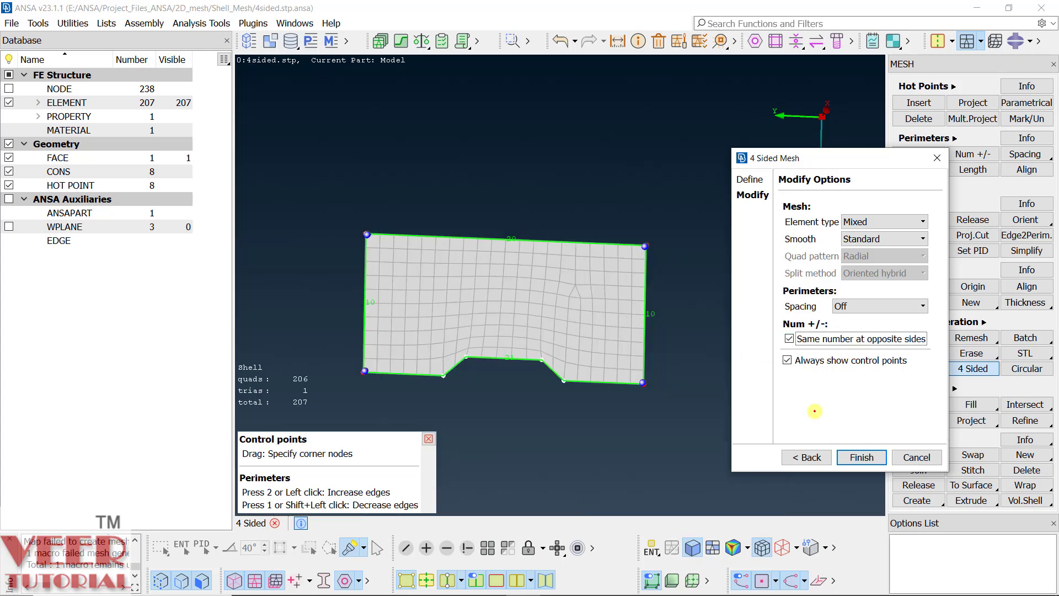
left_click(849, 457)
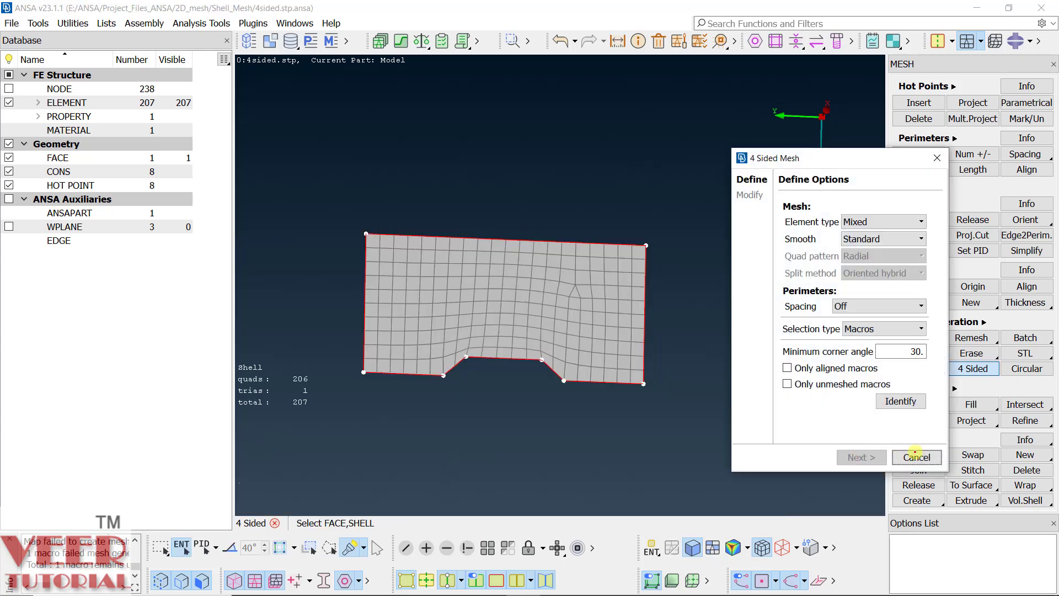
left_click(917, 457)
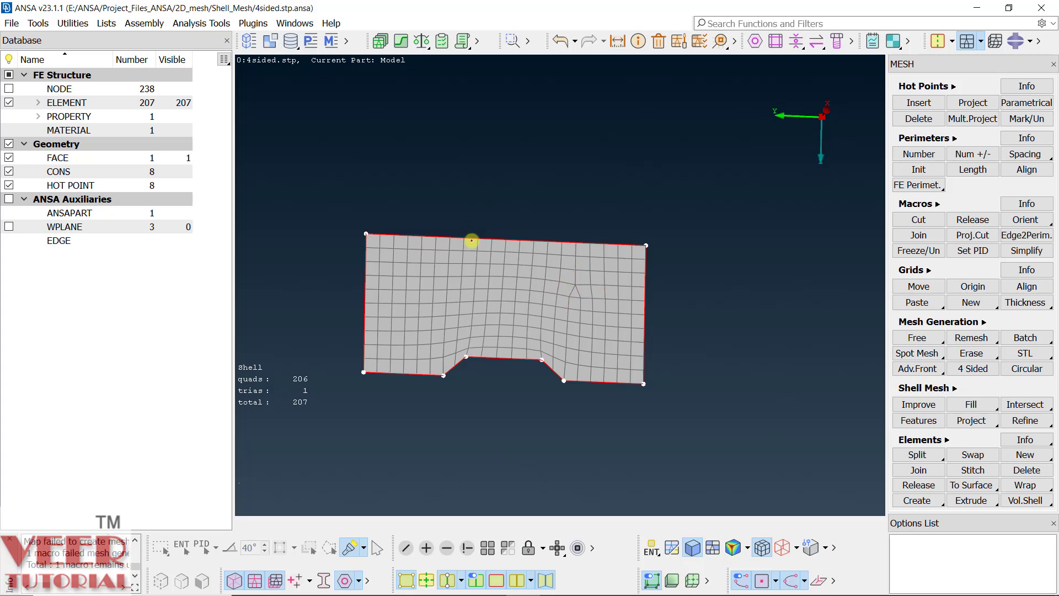
Increase the element count of the long straight perimeter opposite the notch to 21 with Num +/-, reconstructing the mesh
scroll(508, 239, "up", 3)
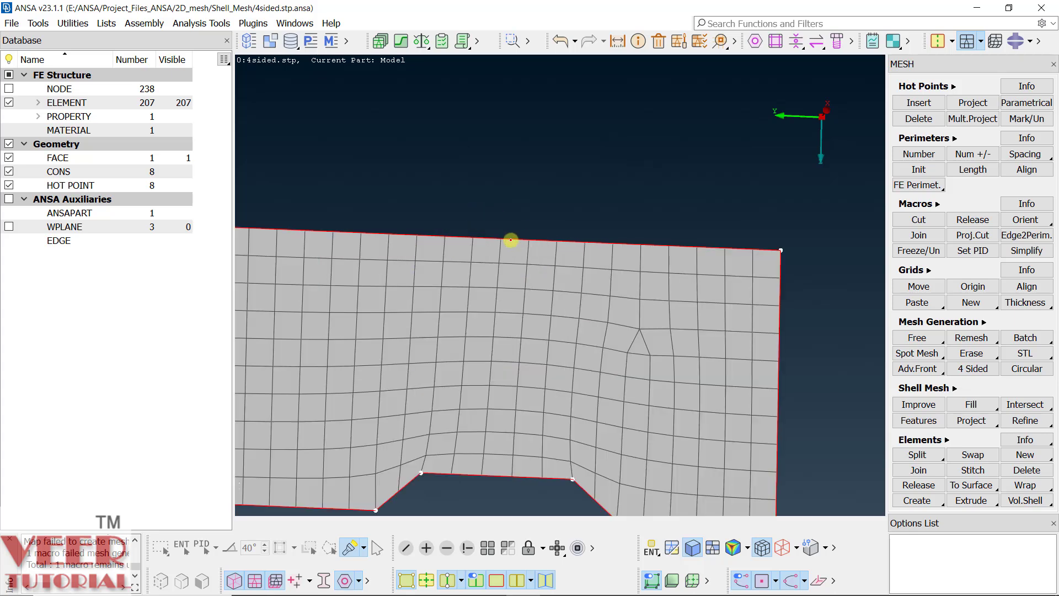
left_click(971, 155)
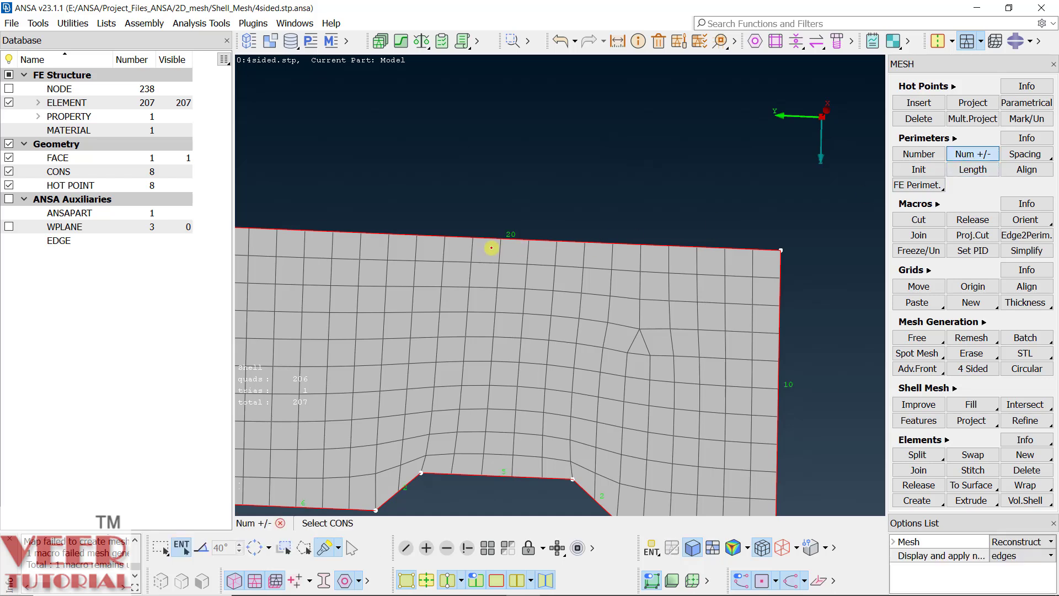
left_click(488, 236)
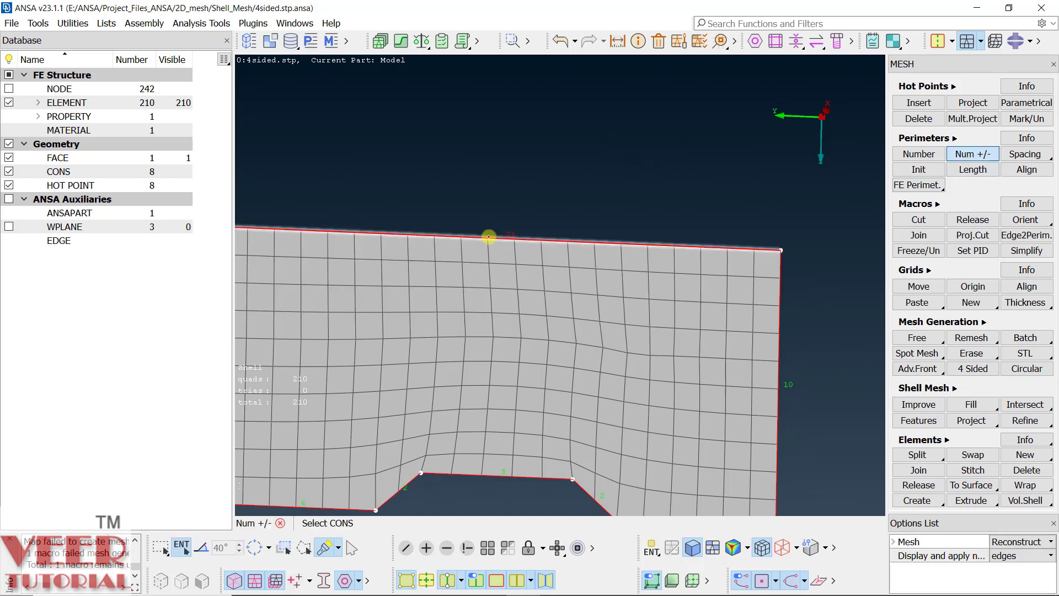
scroll(735, 262, "down", 3)
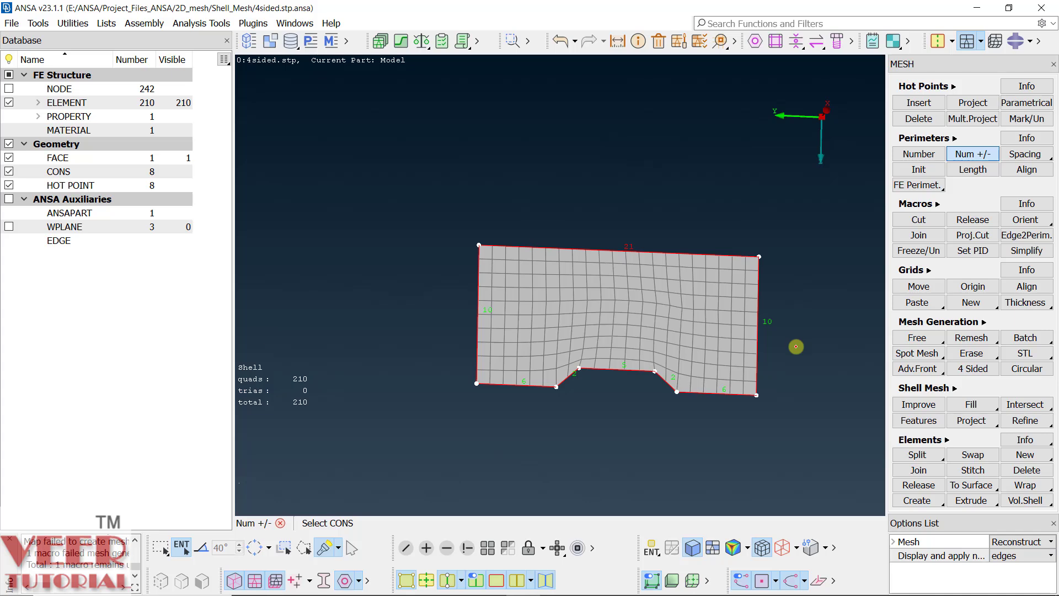
scroll(797, 345, "up", 2)
scroll(800, 343, "down", 2)
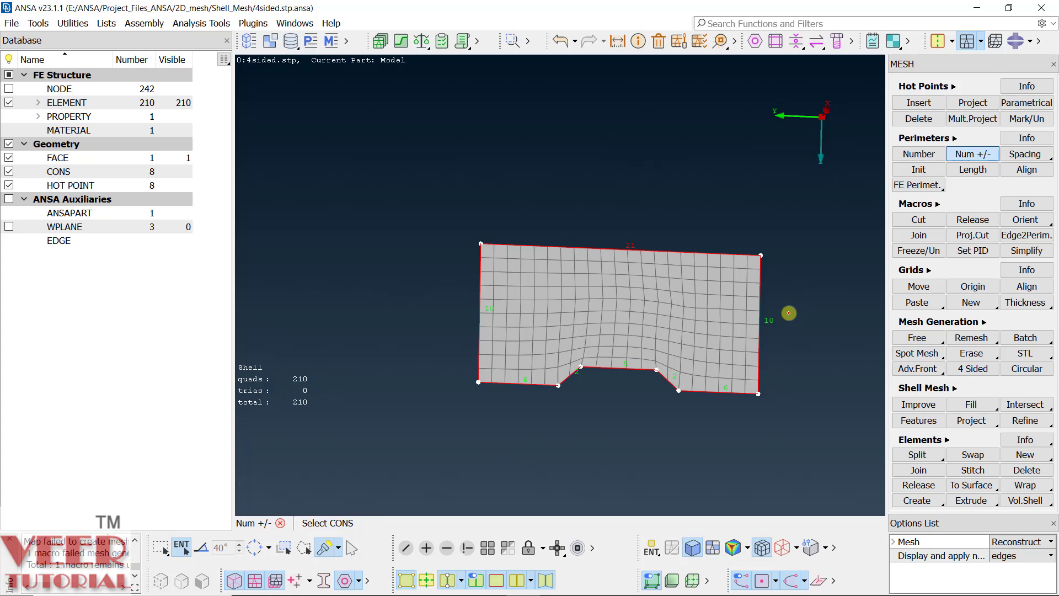
left_click_drag(740, 272, 739, 295, "ctrl")
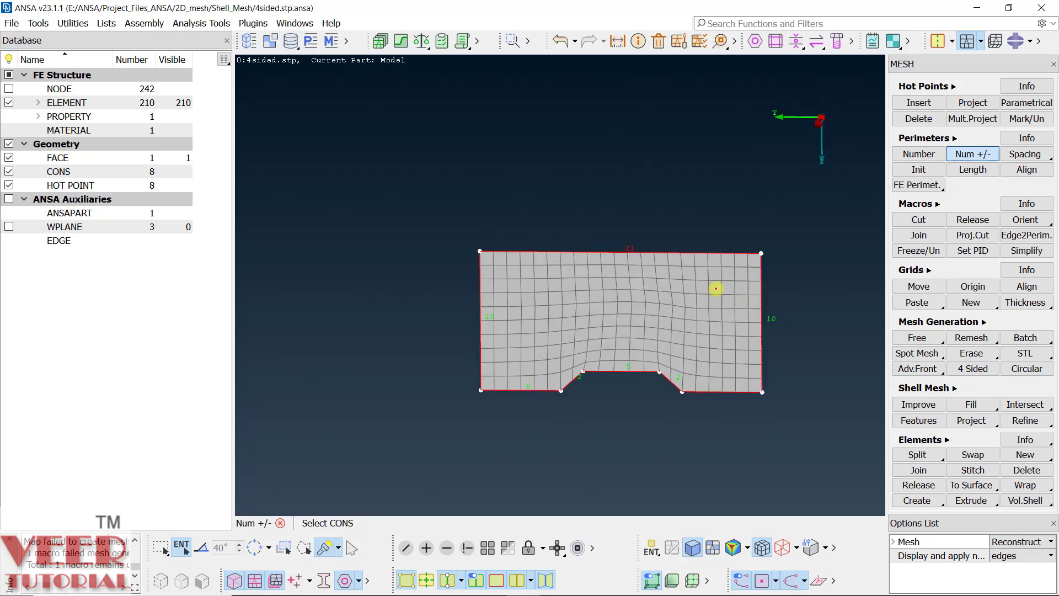
Smooth the shells above the notch and toward the adjacent short side, excluding the rows along the notched edge, and leave the Smooth command
scroll(740, 295, "up", 2)
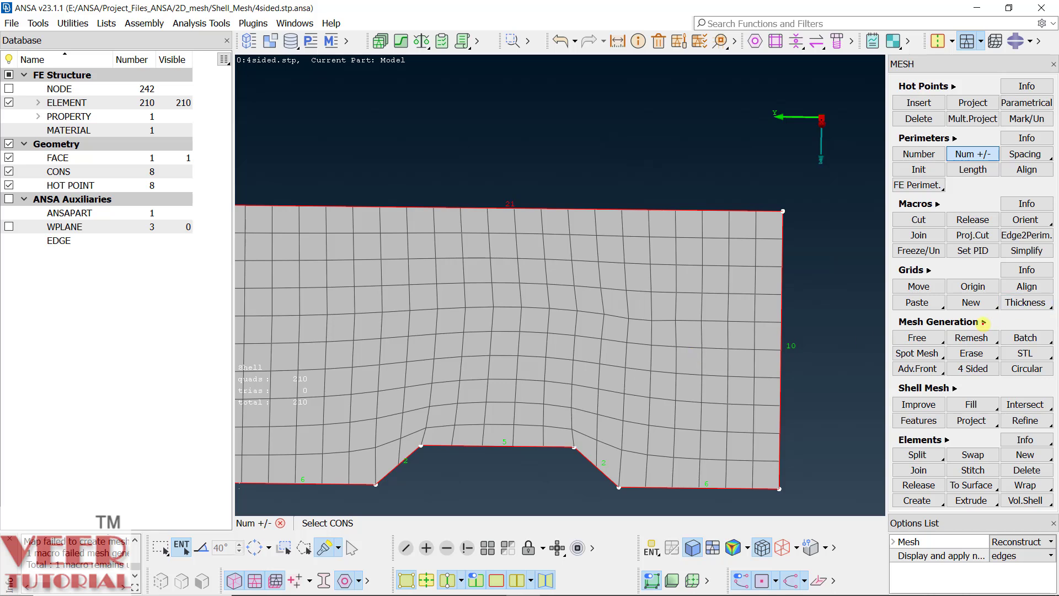
left_click(954, 388)
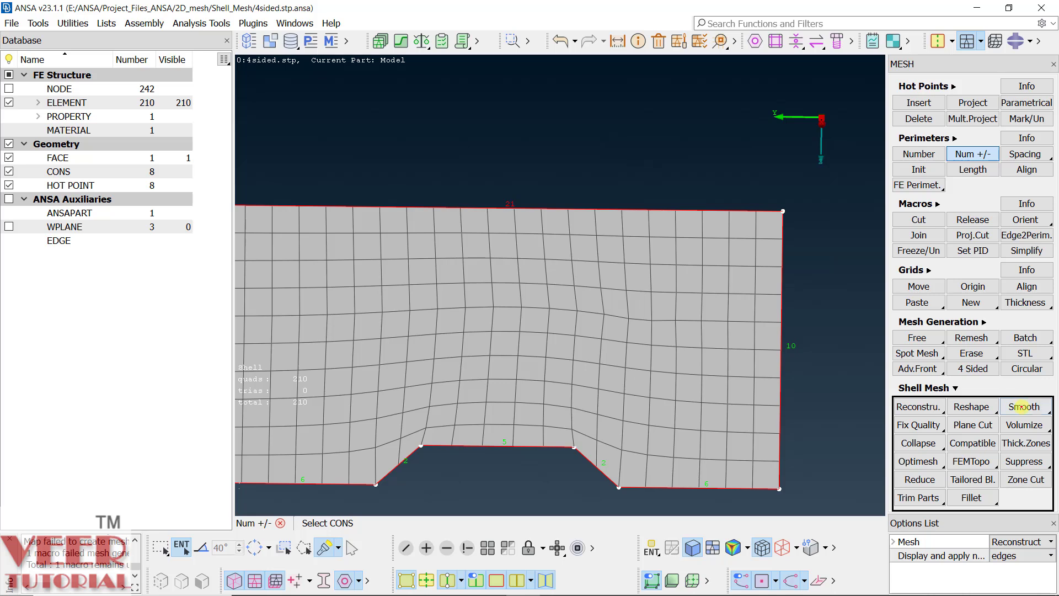
left_click(1021, 406)
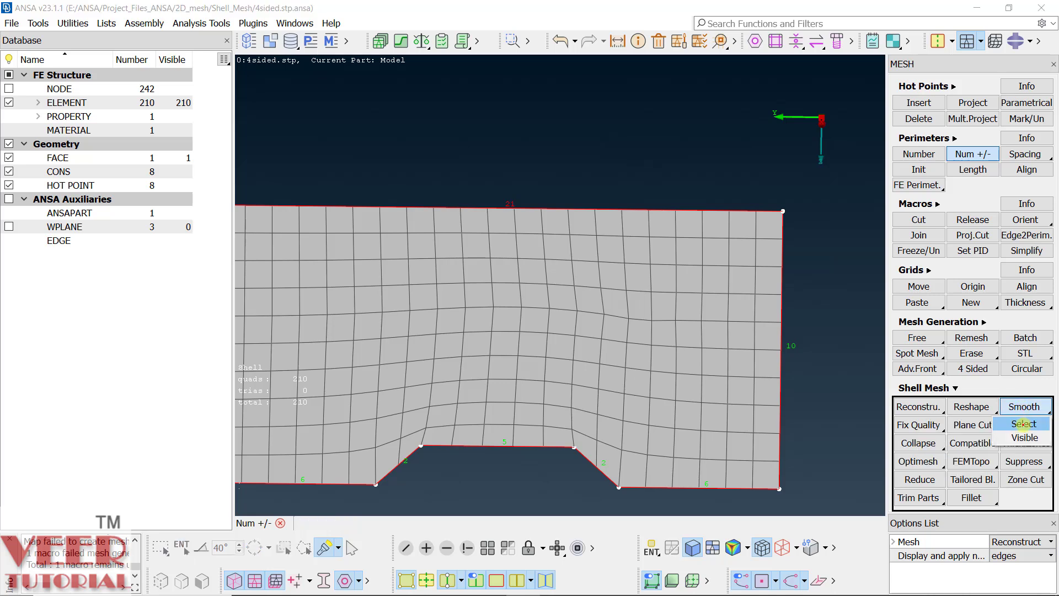
left_click(1024, 423)
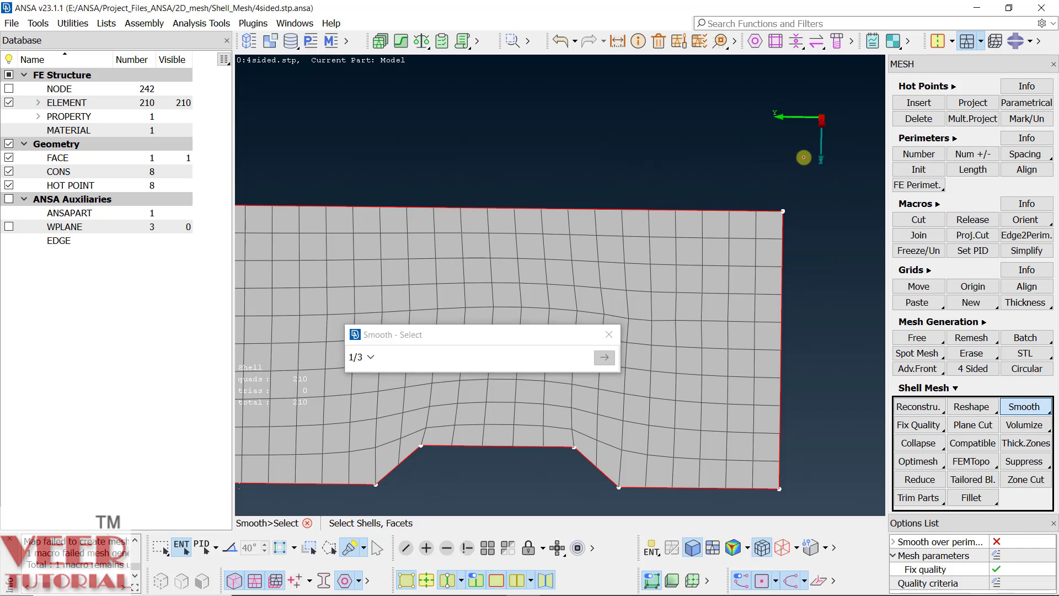
left_click_drag(804, 158, 407, 406)
left_click_drag(488, 335, 864, 131)
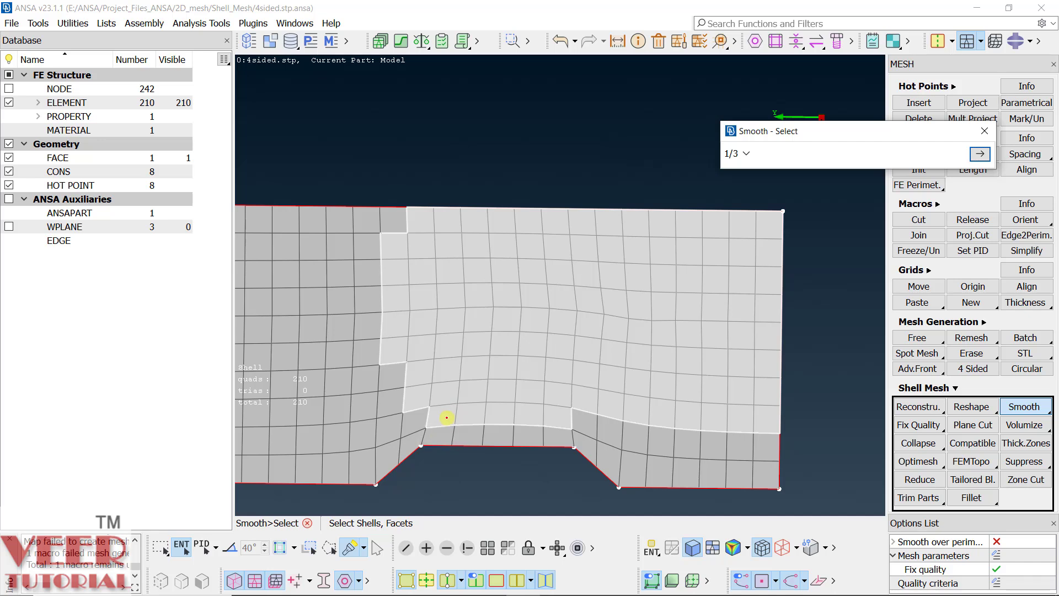
left_click(477, 416)
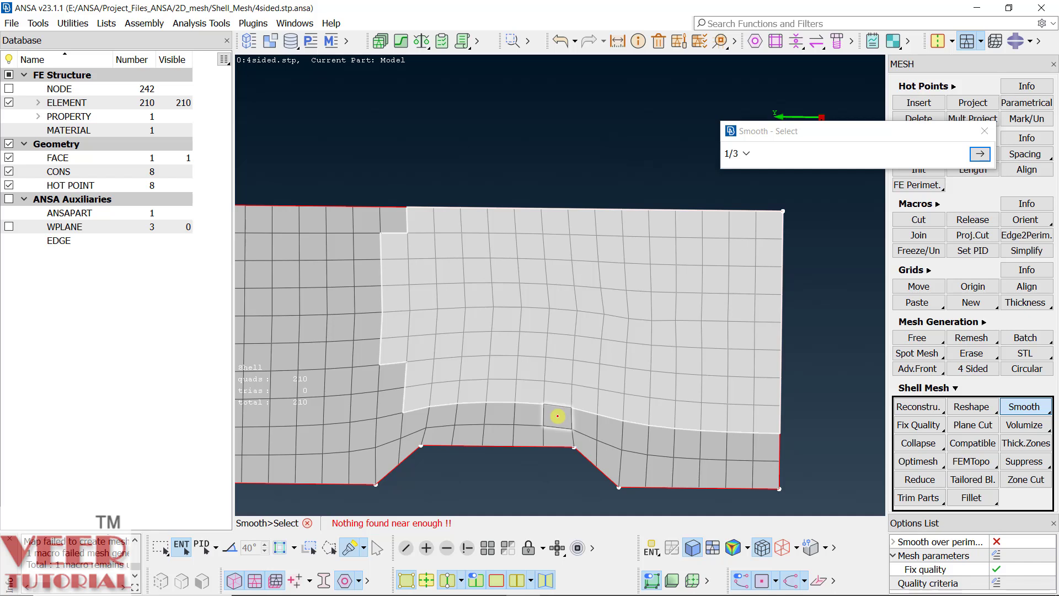
mouse_move(386, 350)
right_mouse_down()
mouse_move(399, 294)
mouse_move(392, 243)
mouse_move(421, 257)
right_mouse_up()
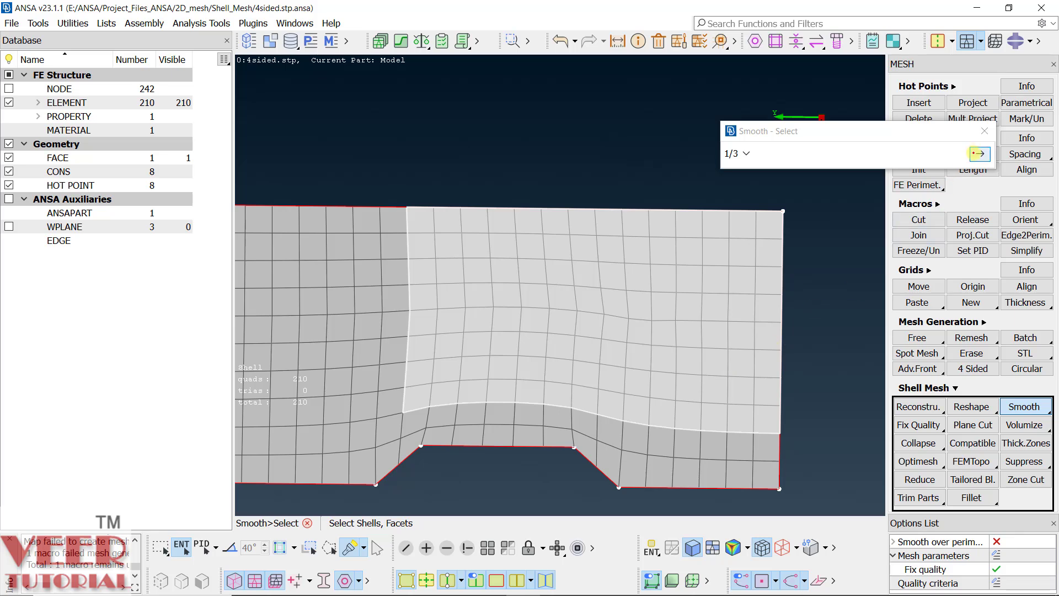
left_click(977, 153)
left_click(977, 154)
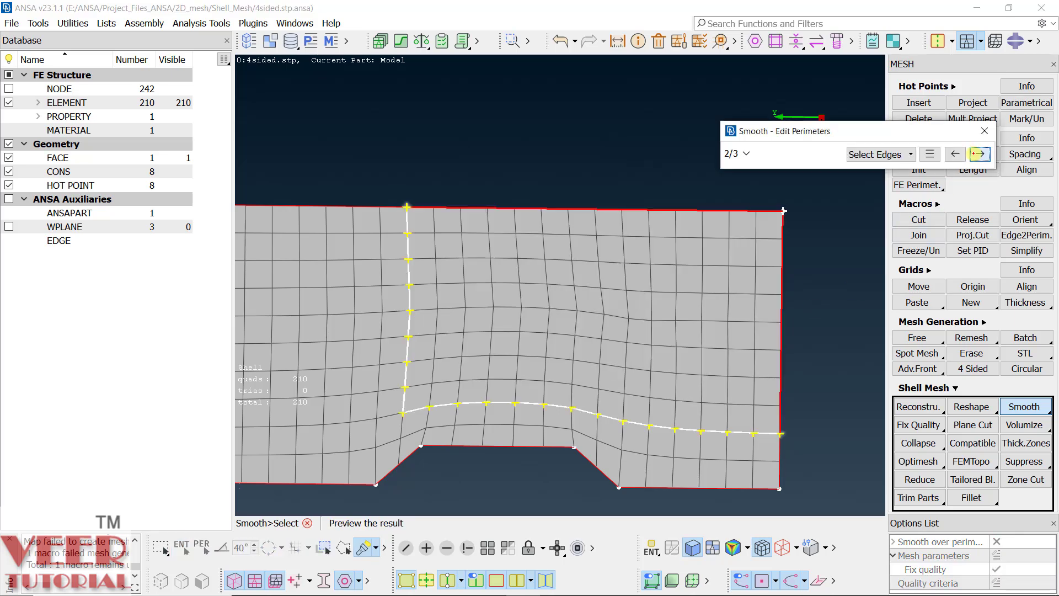
left_click(977, 154)
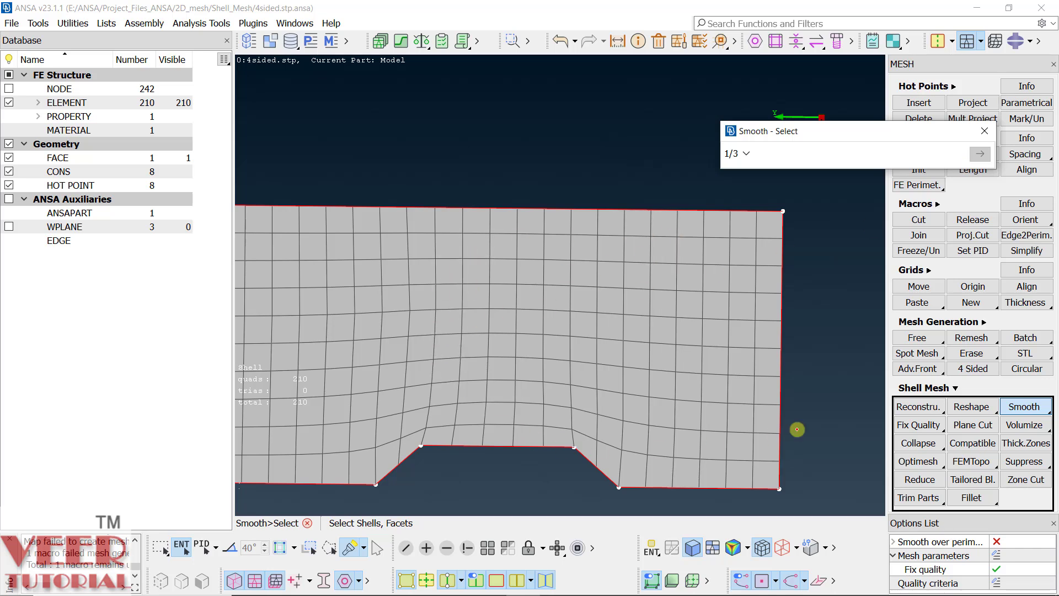
left_click(983, 132)
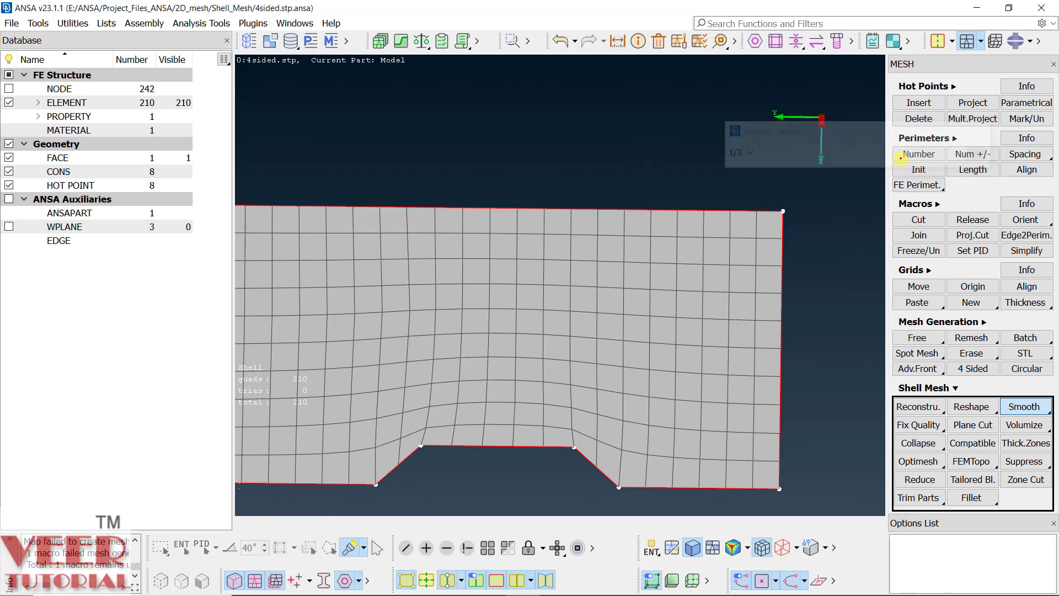
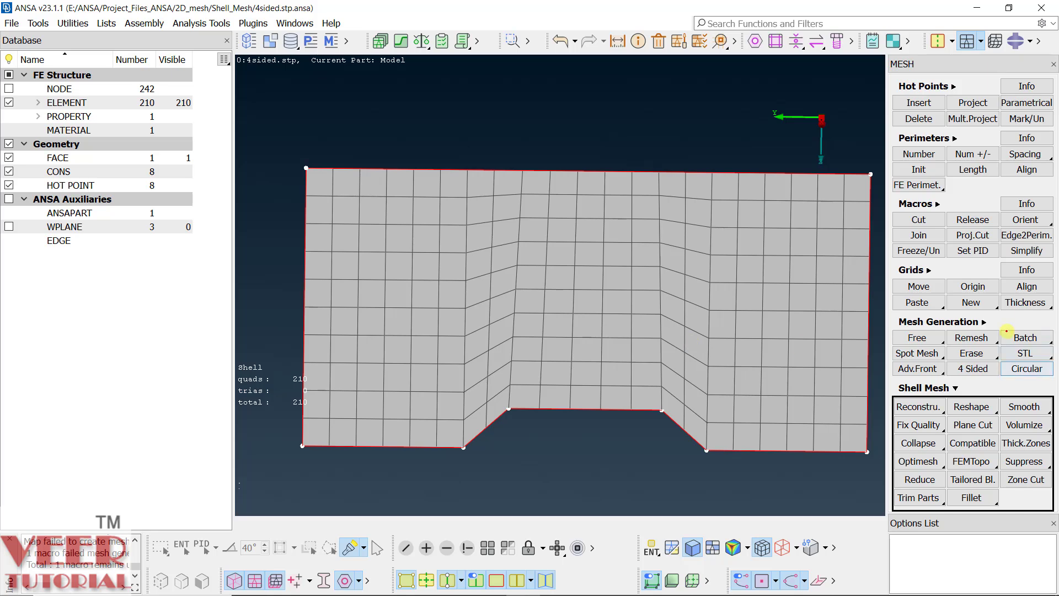
Erase the notched face's mesh and generate a 4 Sided mesh with Mixed elements, Isoparametric smoothing, Isospace perimeter spacing and Macros selection
left_click(974, 354)
left_click(980, 382)
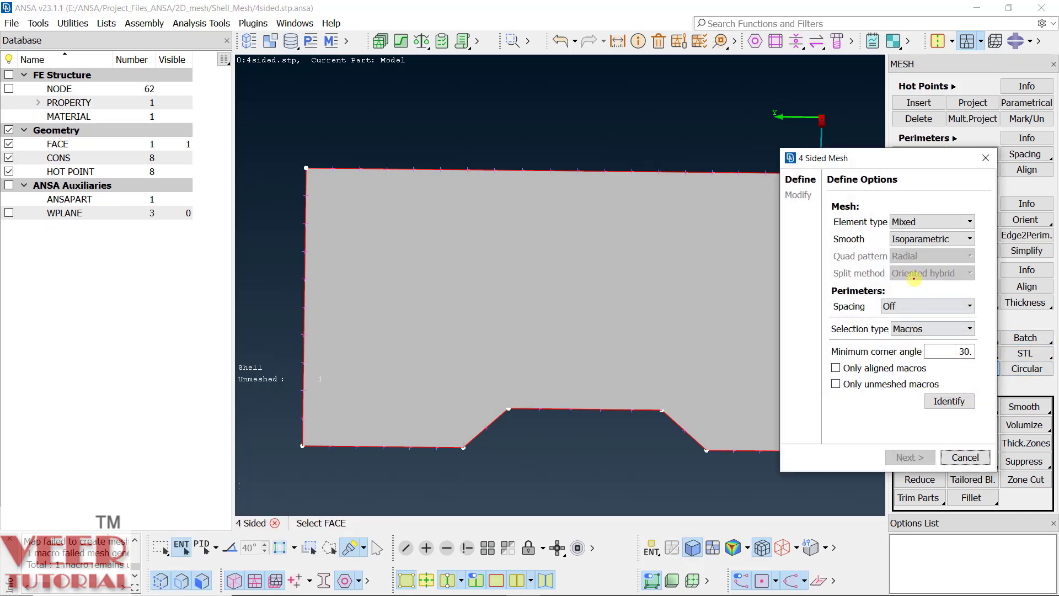
left_click(915, 306)
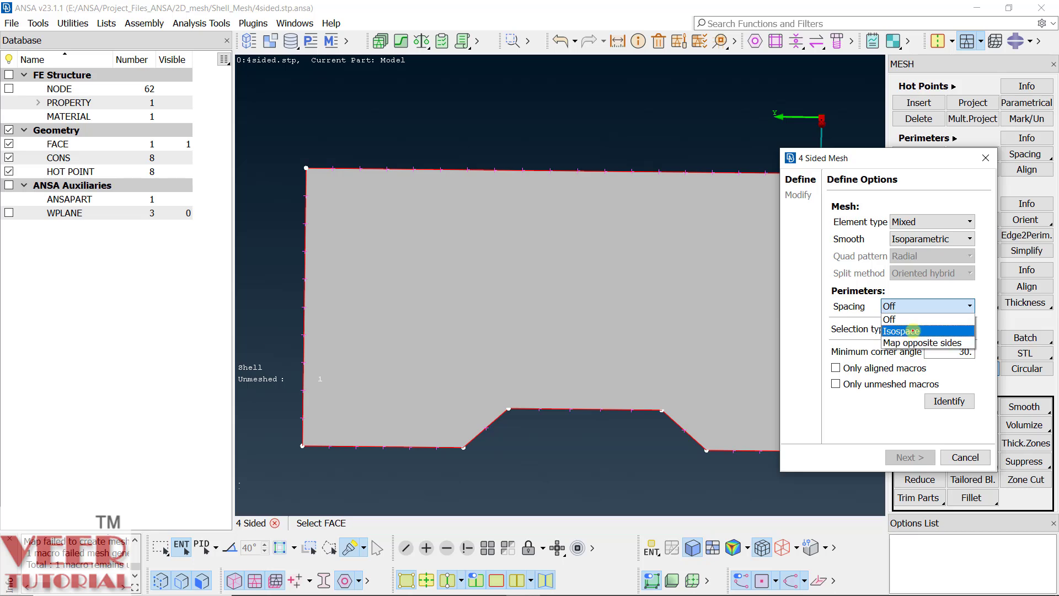
left_click(914, 331)
left_click(520, 223)
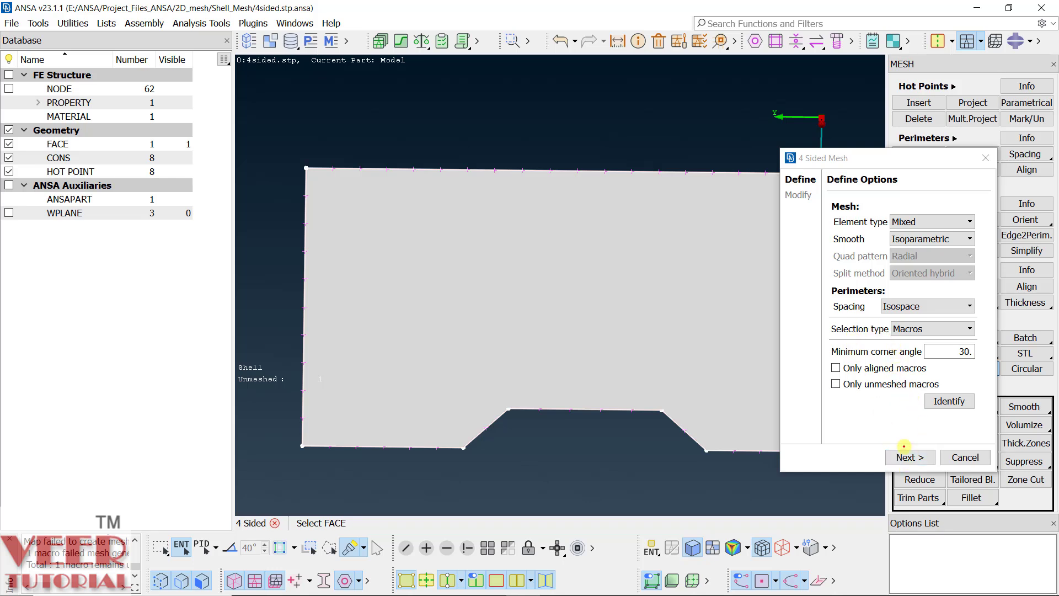
left_click(908, 330)
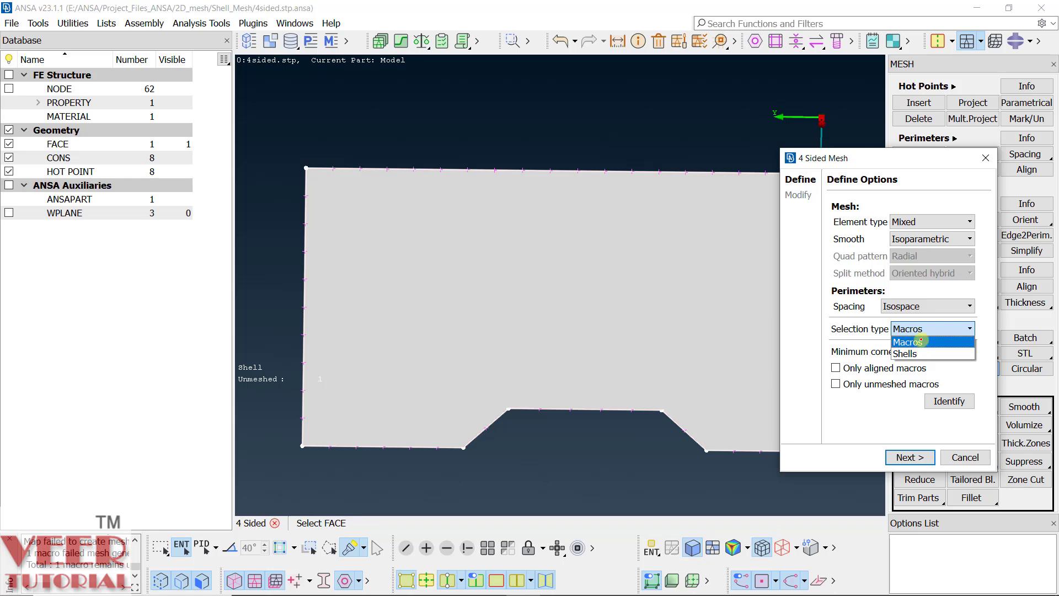
left_click(920, 341)
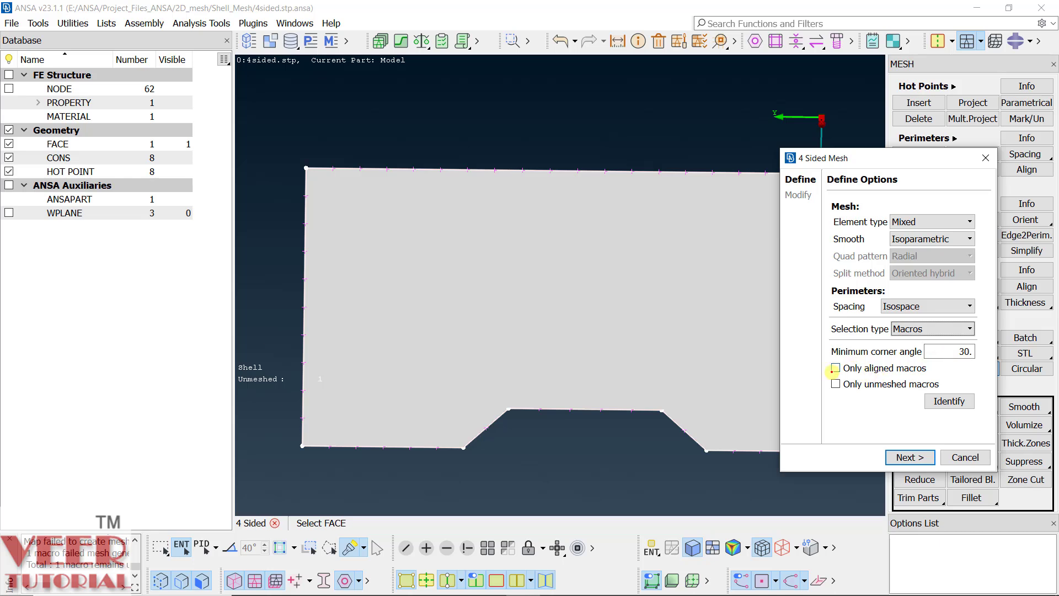
left_click(836, 384)
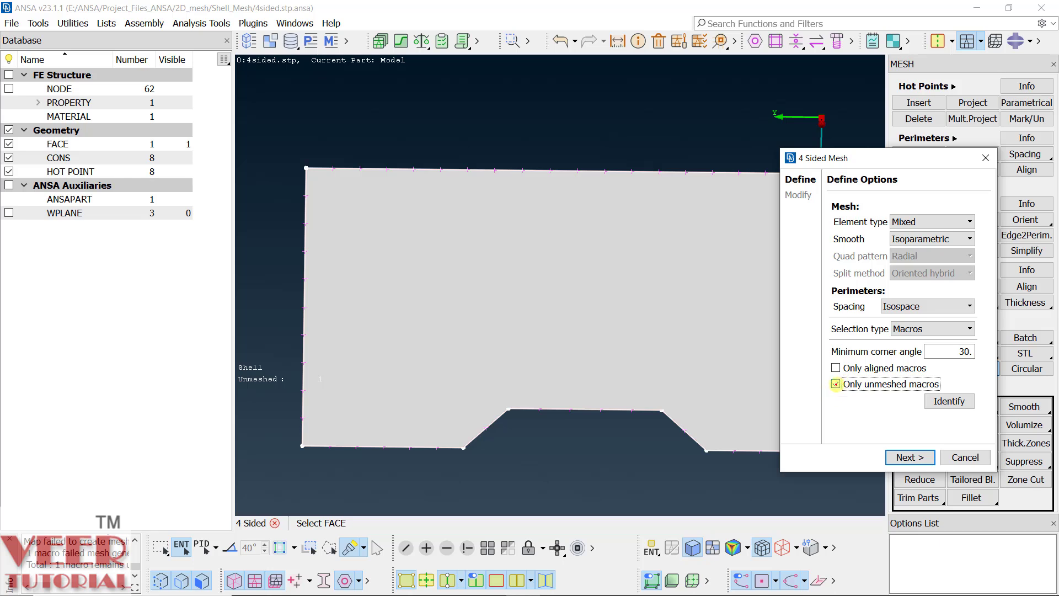
left_click(835, 384)
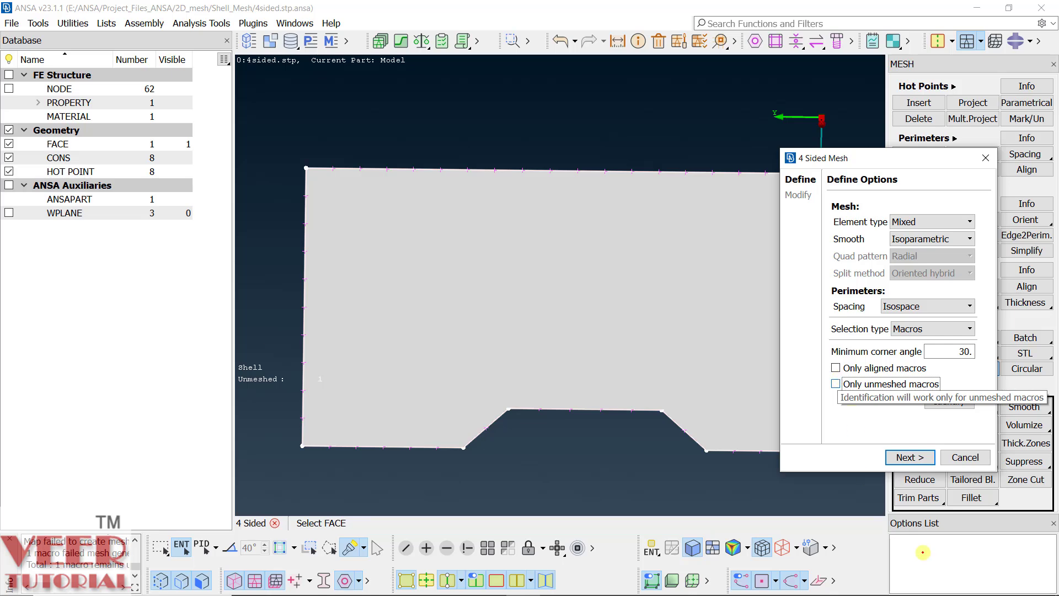
left_click(909, 457)
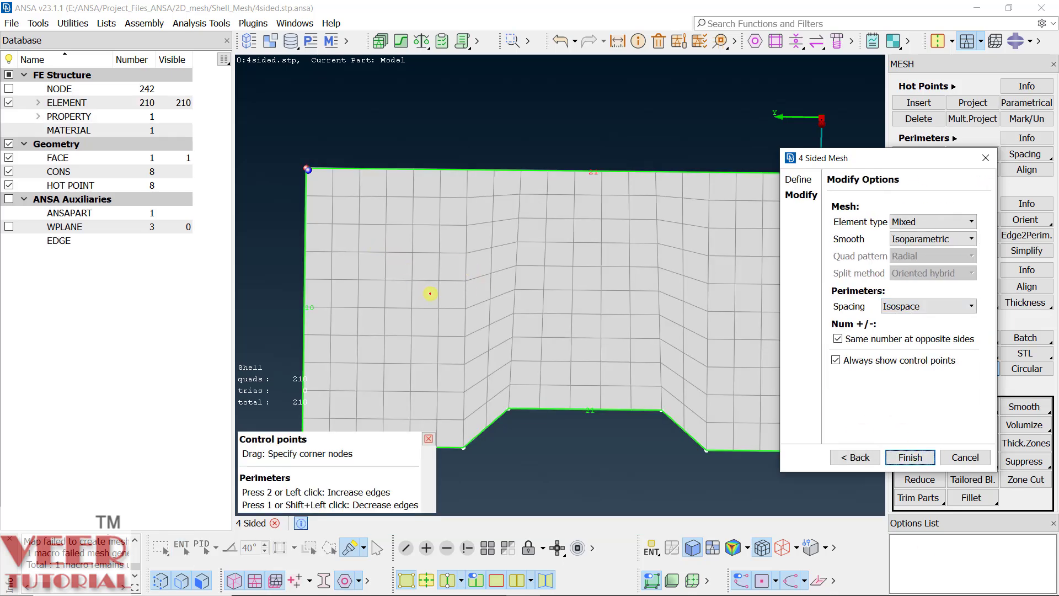
Inspect the Isospace 4 Sided mesh around the notch, accept it and leave the command
middle_click_drag(583, 241, 550, 277, "ctrl")
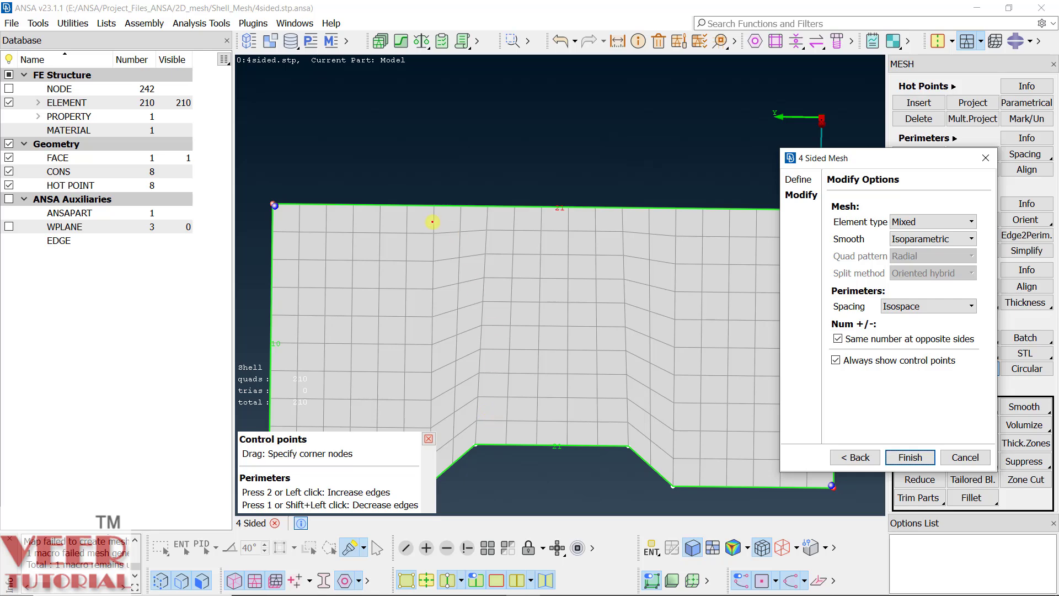
scroll(502, 244, "down", 2)
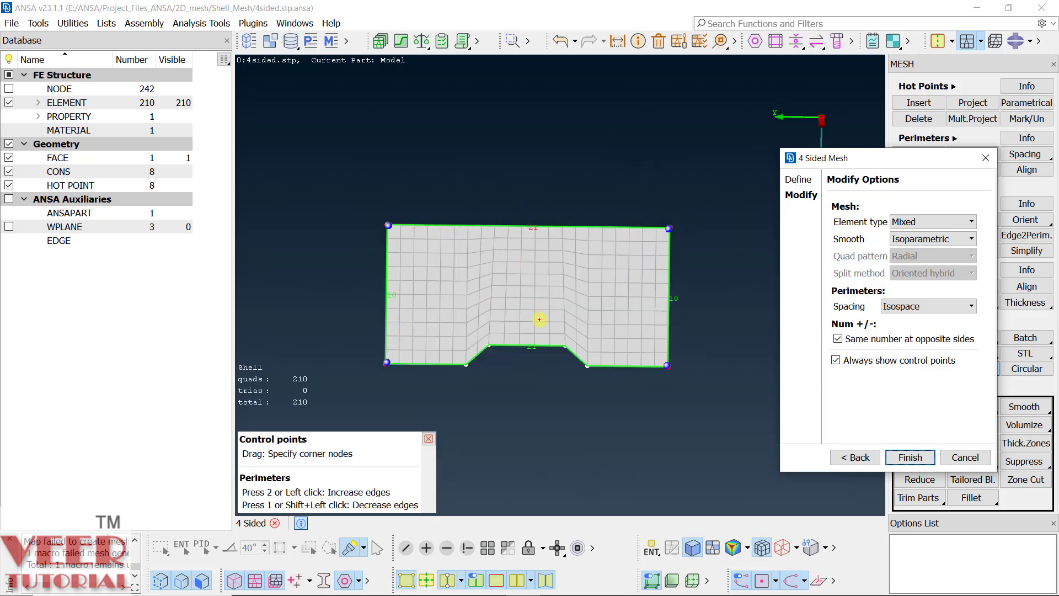
scroll(539, 319, "up", 2)
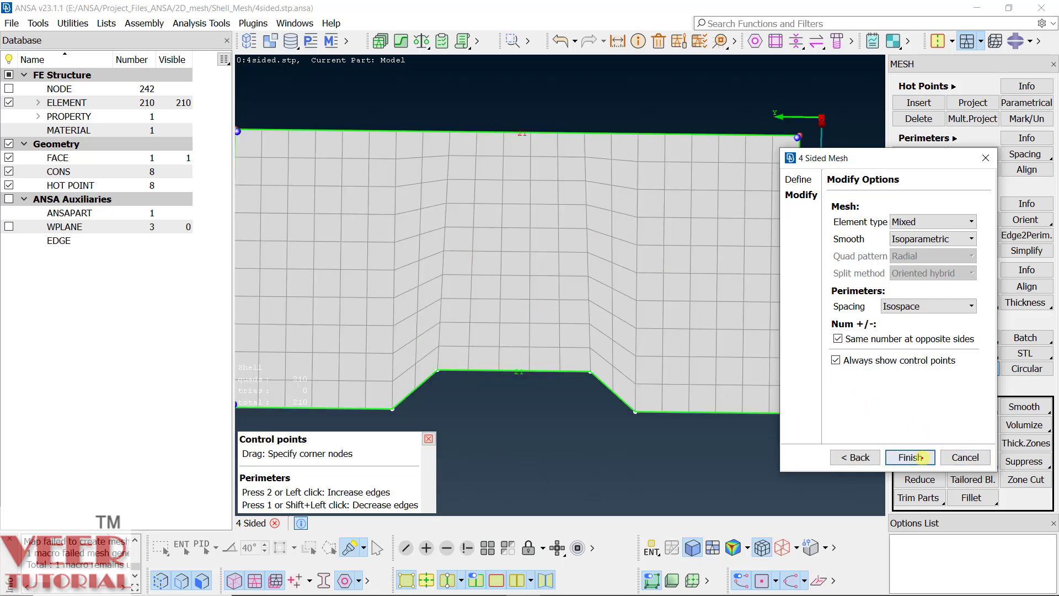
left_click(964, 457)
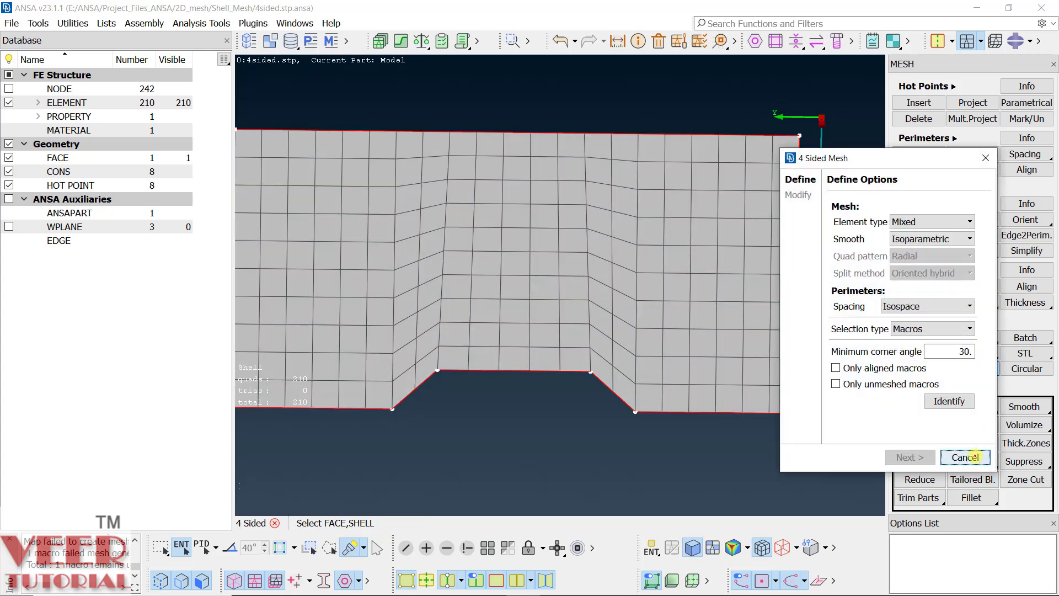
left_click(965, 457)
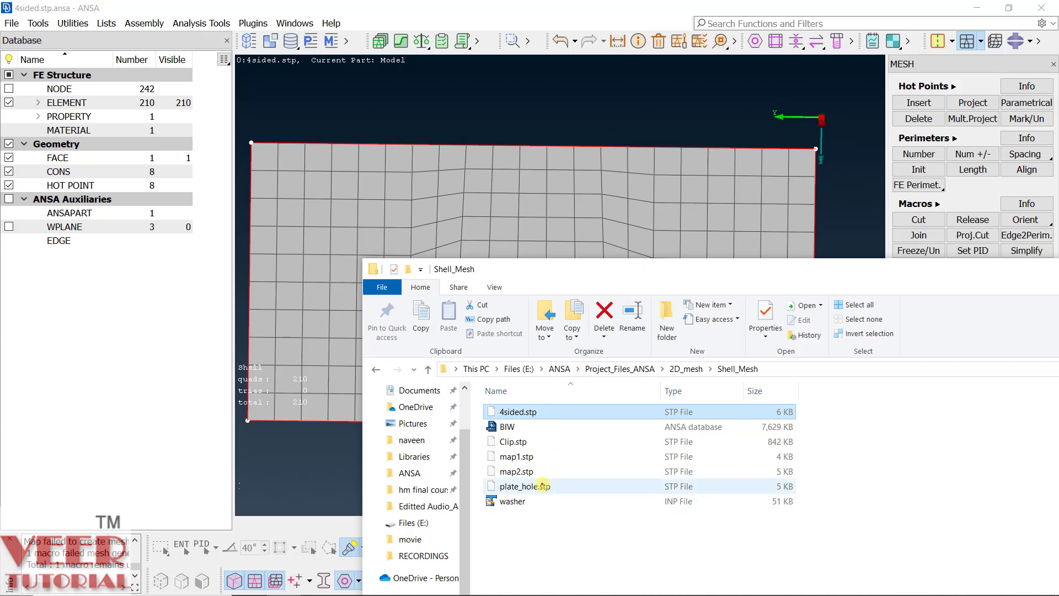
Open plate_hole.stp from the Shell_Mesh folder as a new file, discarding the changes to the current model
left_click(542, 486)
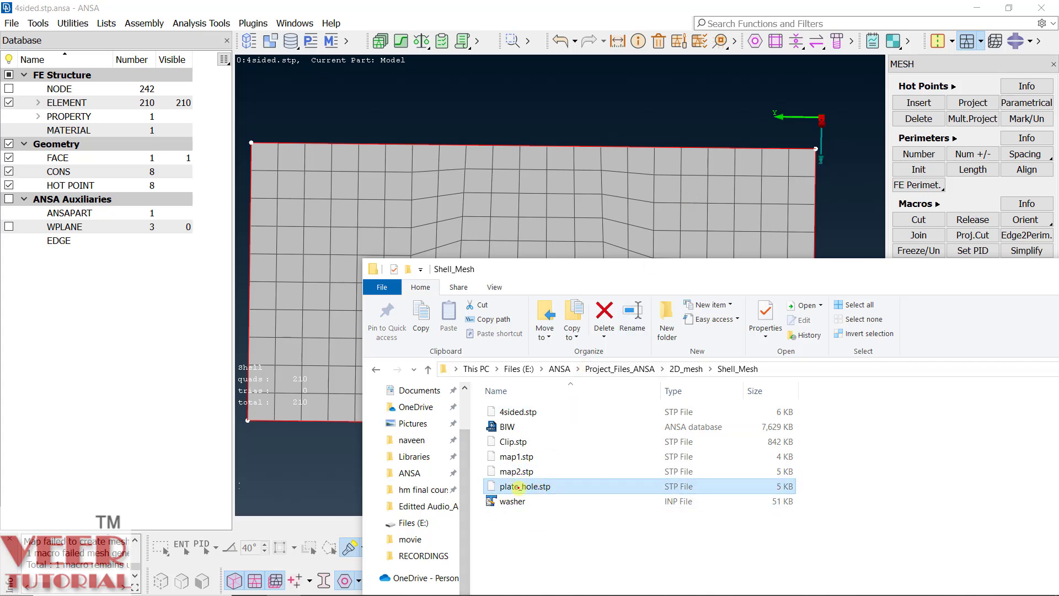
left_click_drag(516, 486, 525, 100)
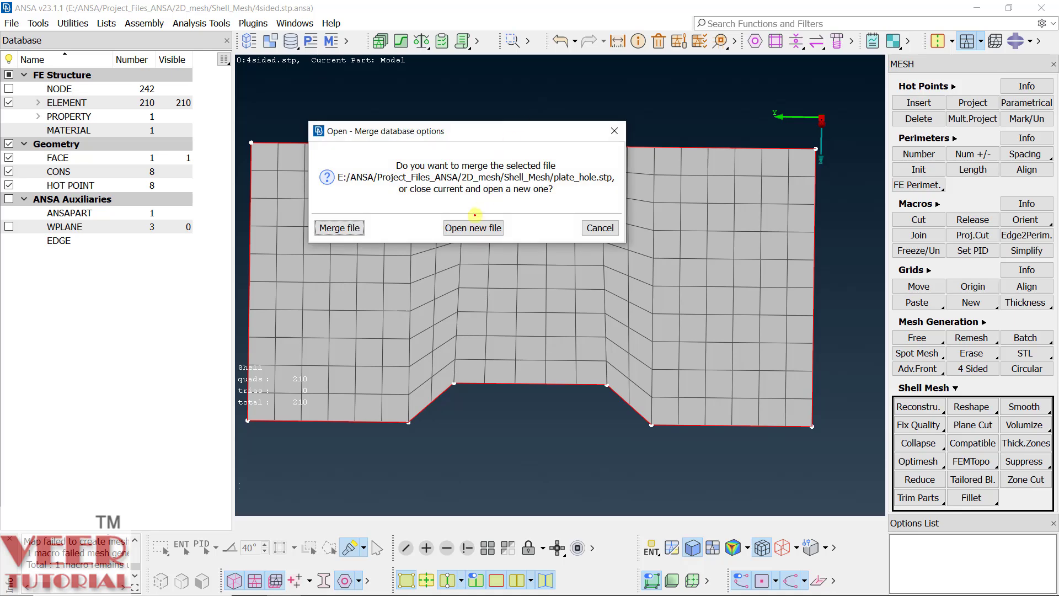
left_click(473, 228)
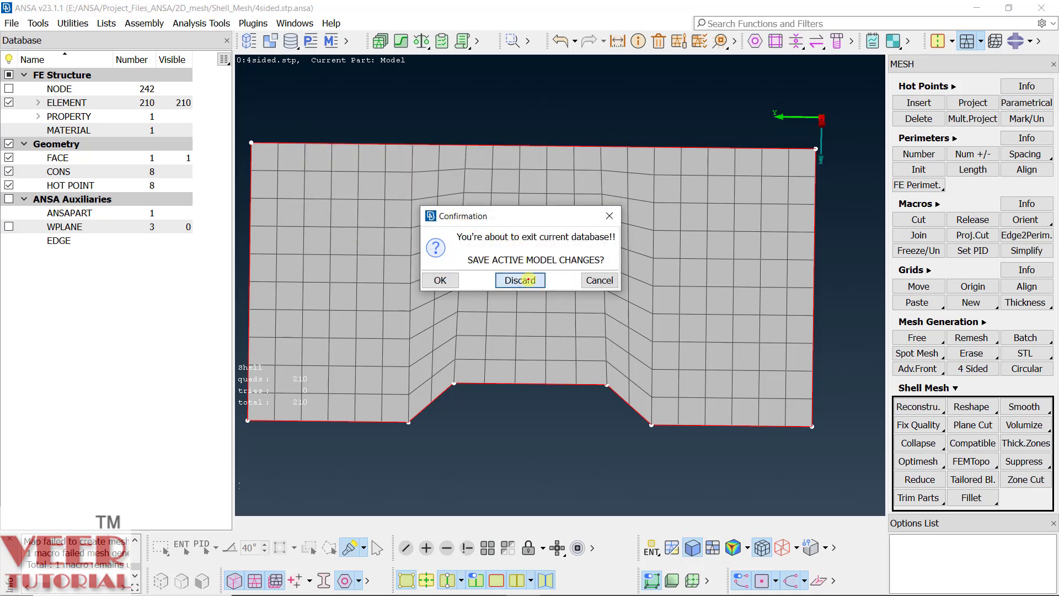
left_click(527, 280)
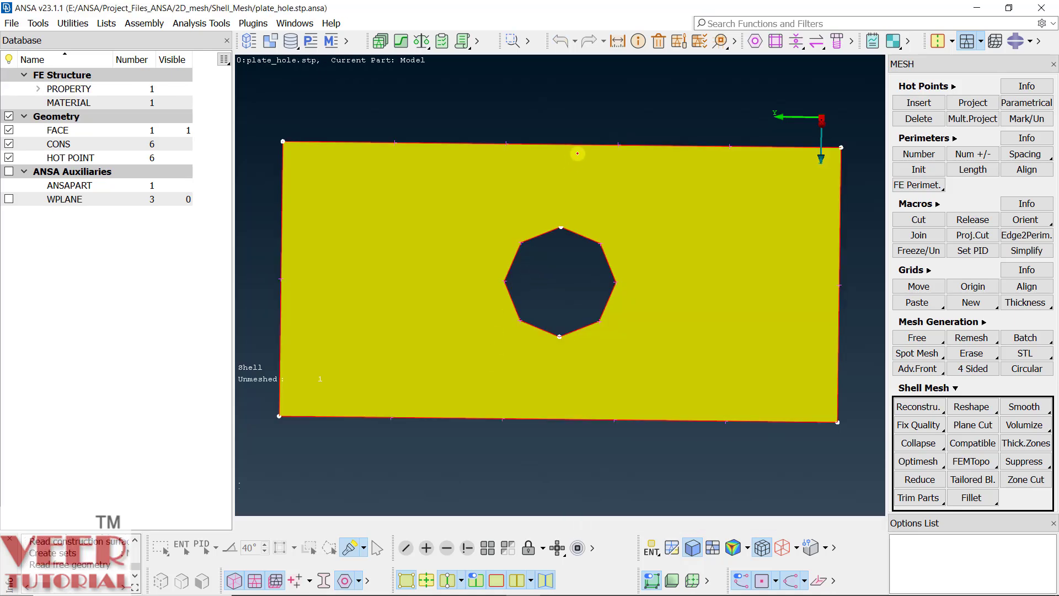
Fill the plate's central hole with a Coons surface from its perimeter in the TOPO module, and return to the MESH module
left_click_drag(577, 154, 601, 263, "ctrl")
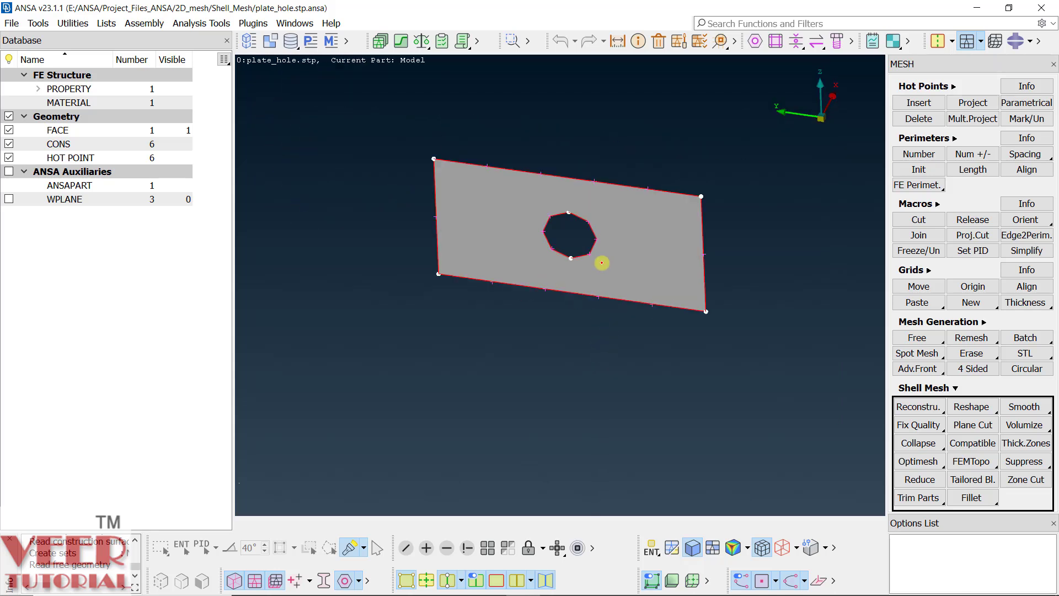
left_click_drag(584, 202, 485, 225, "ctrl")
scroll(556, 219, "up", 3)
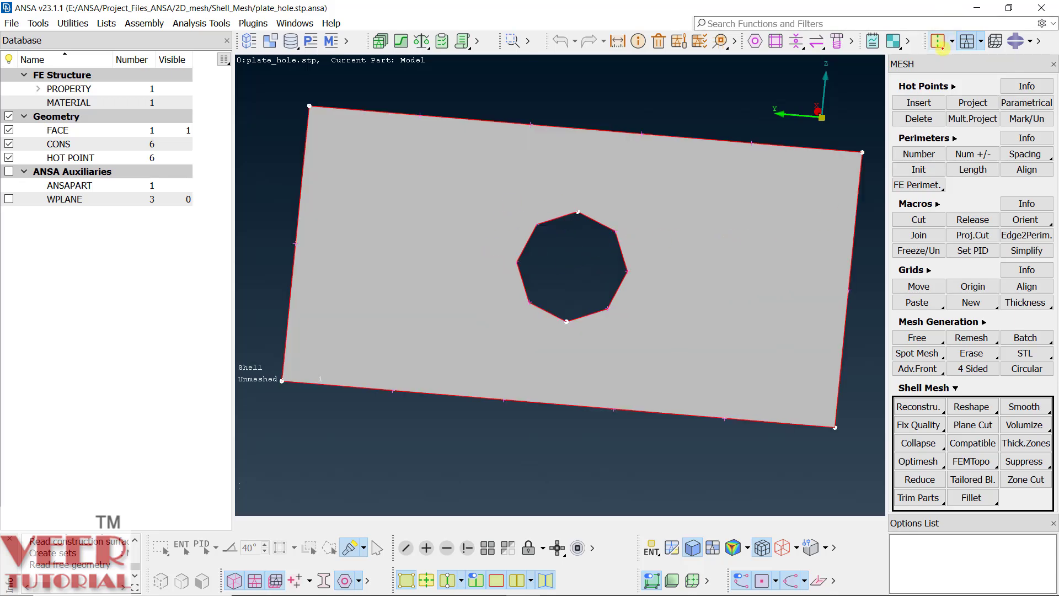
left_click(938, 42)
left_click(919, 343)
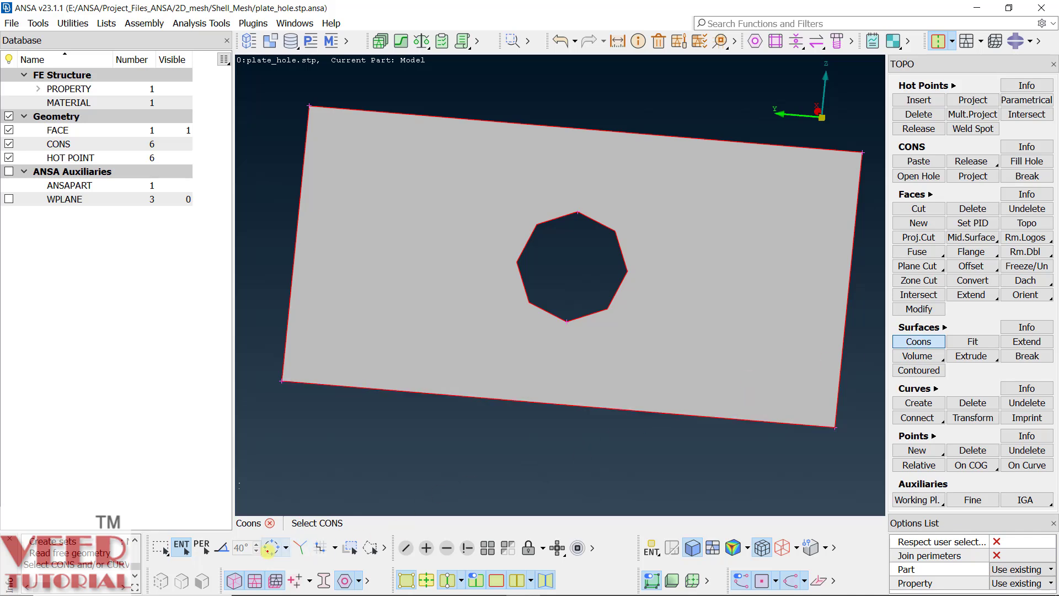
left_click(272, 547)
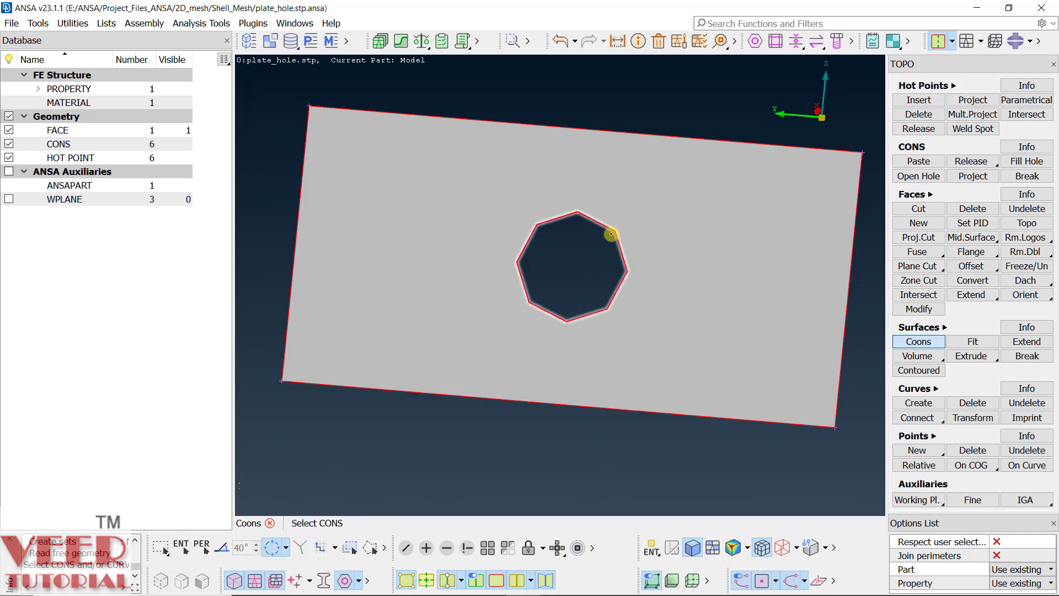
scroll(660, 302, "down", 3)
middle_click(659, 302)
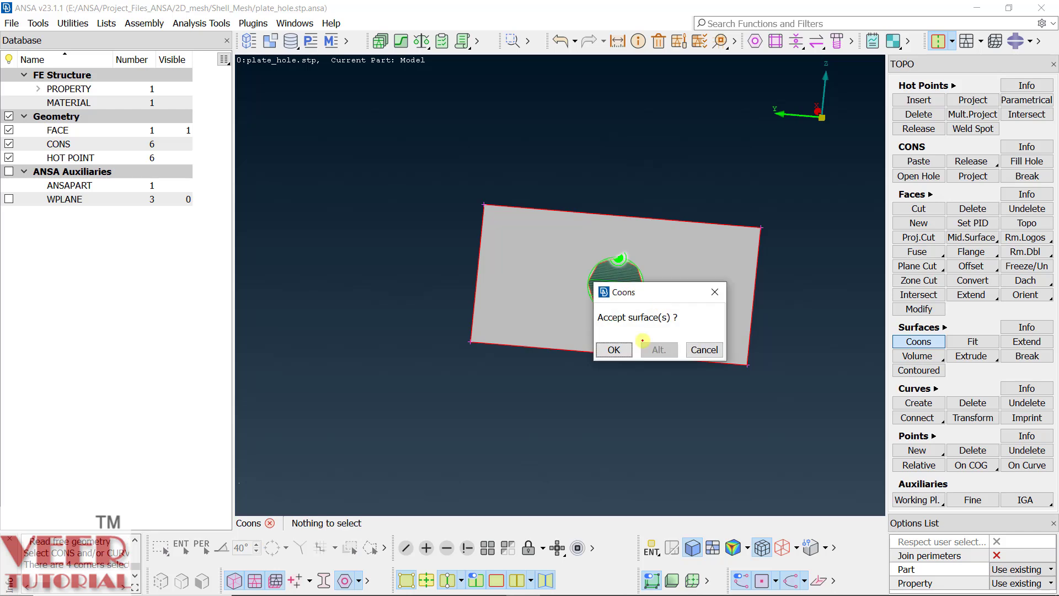
left_click(612, 348)
scroll(630, 274, "up", 5)
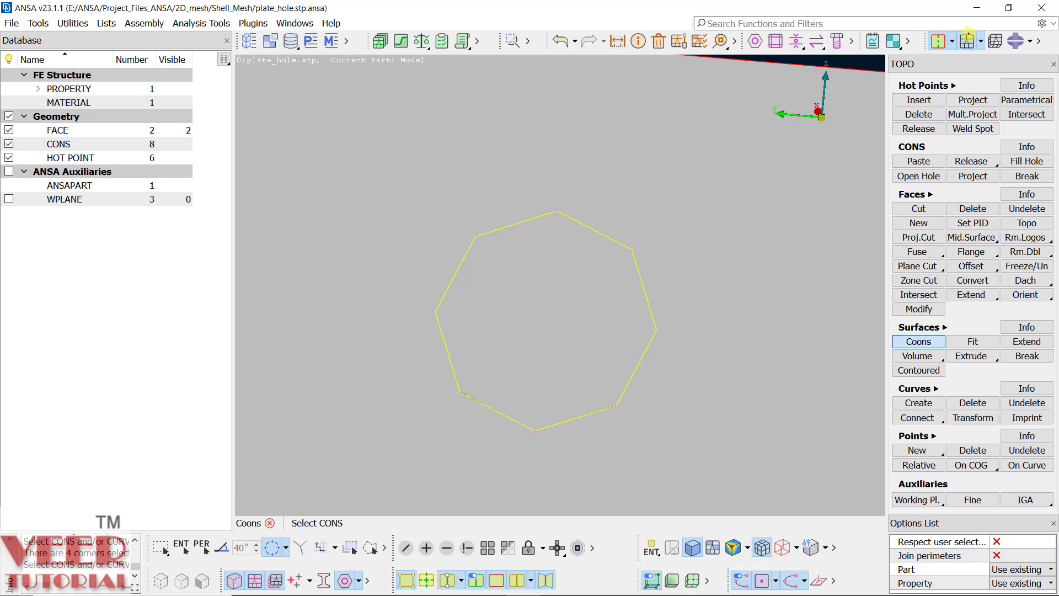
left_click(966, 41)
scroll(496, 323, "down", 5)
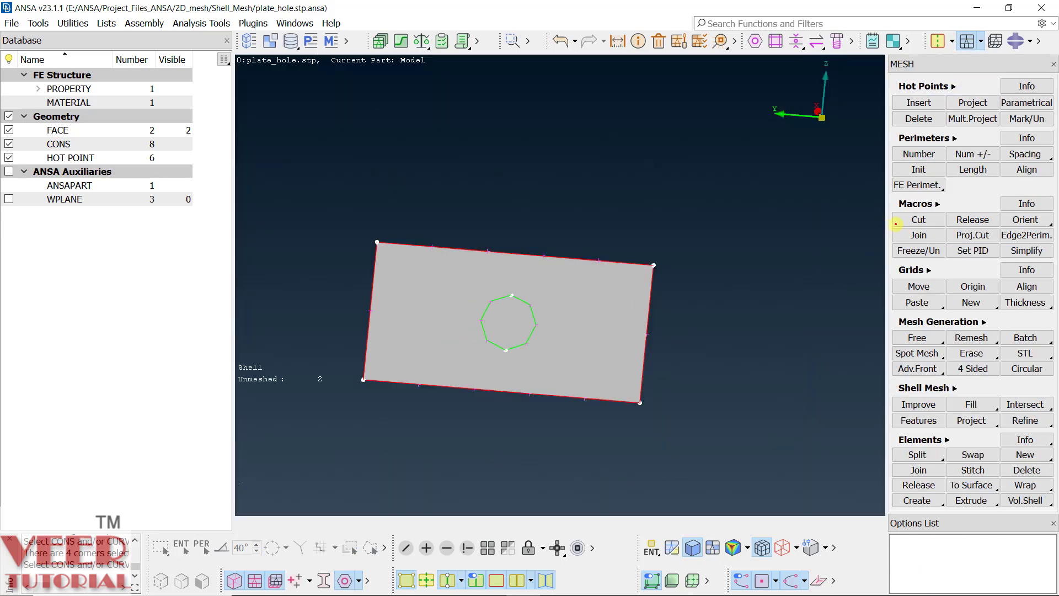
Set the element length to 5 on all perimeters of the plate and its circular hole face, using Macros selection
left_click(973, 170)
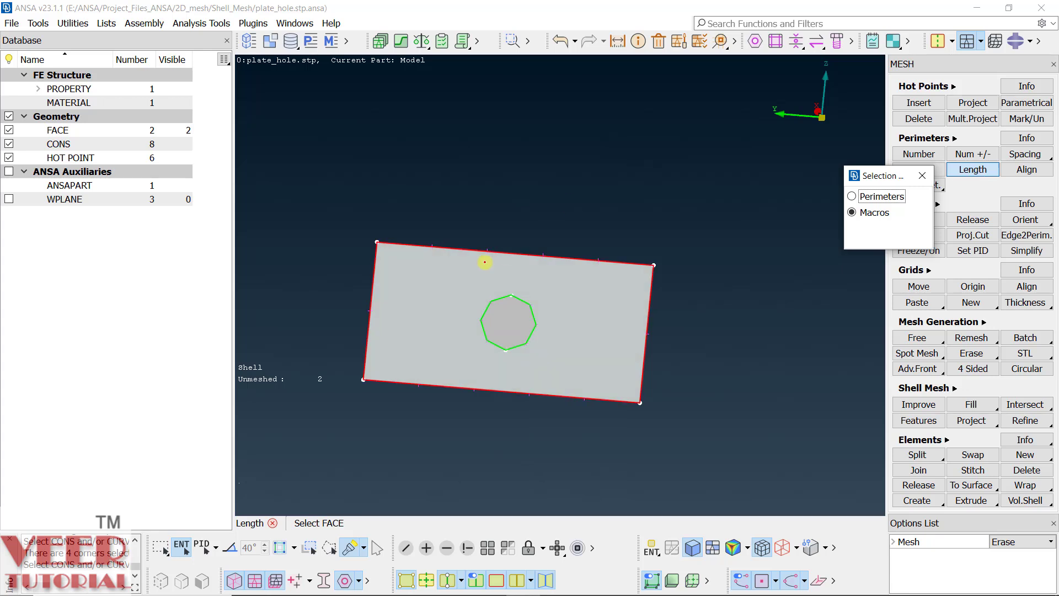
left_click_drag(347, 210, 740, 420)
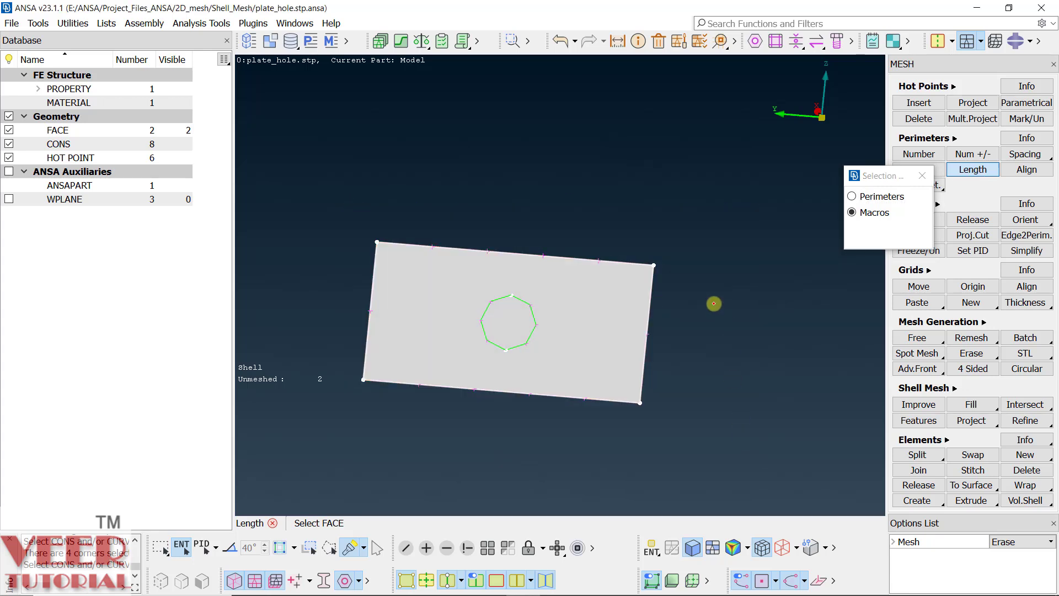
middle_click(711, 305)
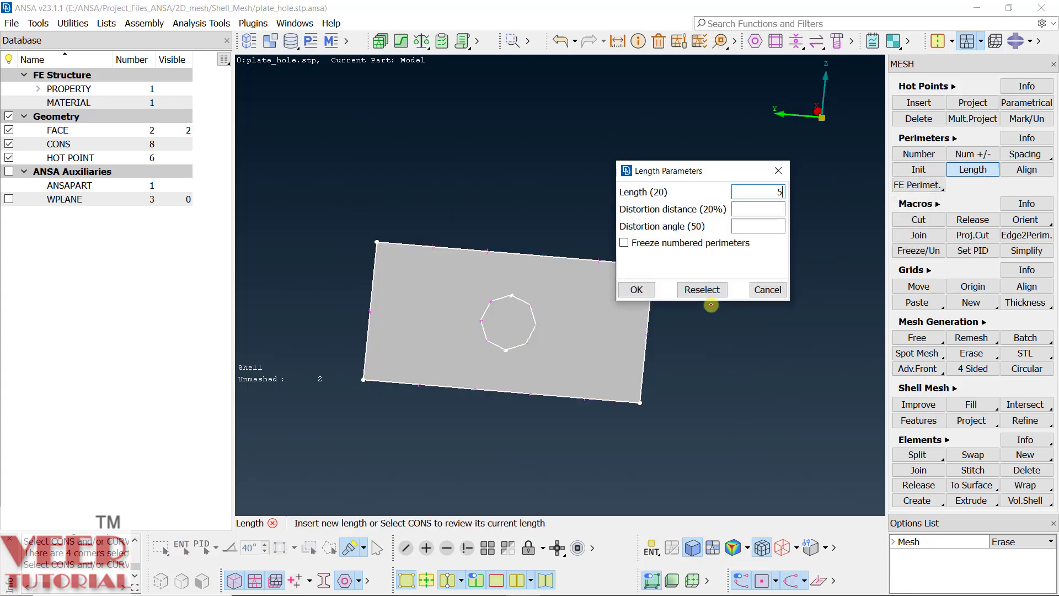
type("5")
key("Return")
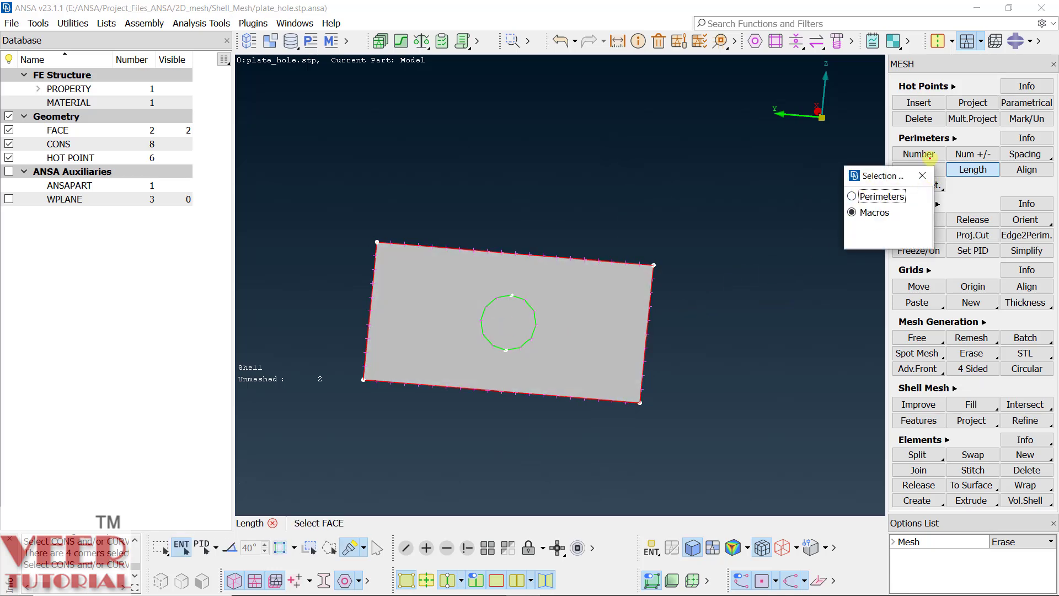
key("Escape")
Generate a Best mesh with mixed elements on the circular face at the plate's center, inspect it and leave the command
scroll(485, 318, "up", 5)
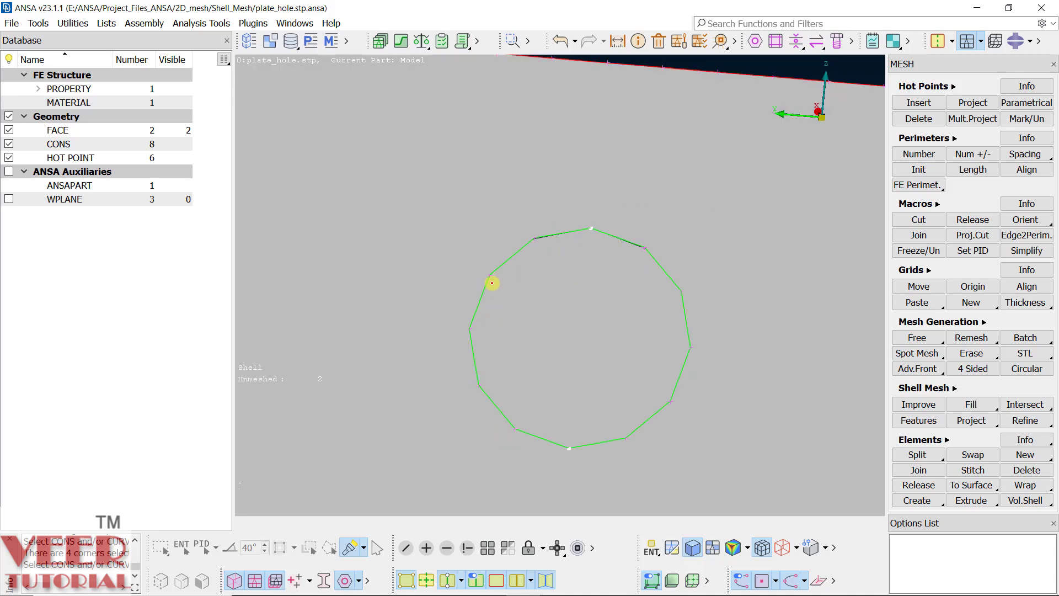
scroll(493, 280, "down", 5)
scroll(518, 278, "up", 5)
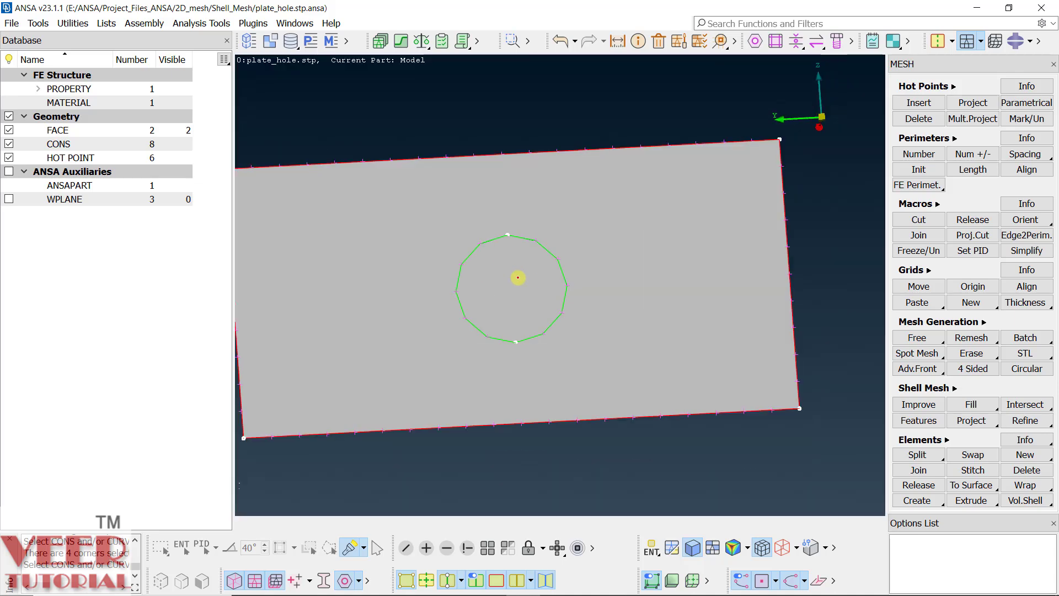
mouse_move(545, 298)
left_mouse_down("ctrl")
mouse_move(551, 307)
mouse_move(551, 275)
mouse_move(557, 295)
left_mouse_up("ctrl")
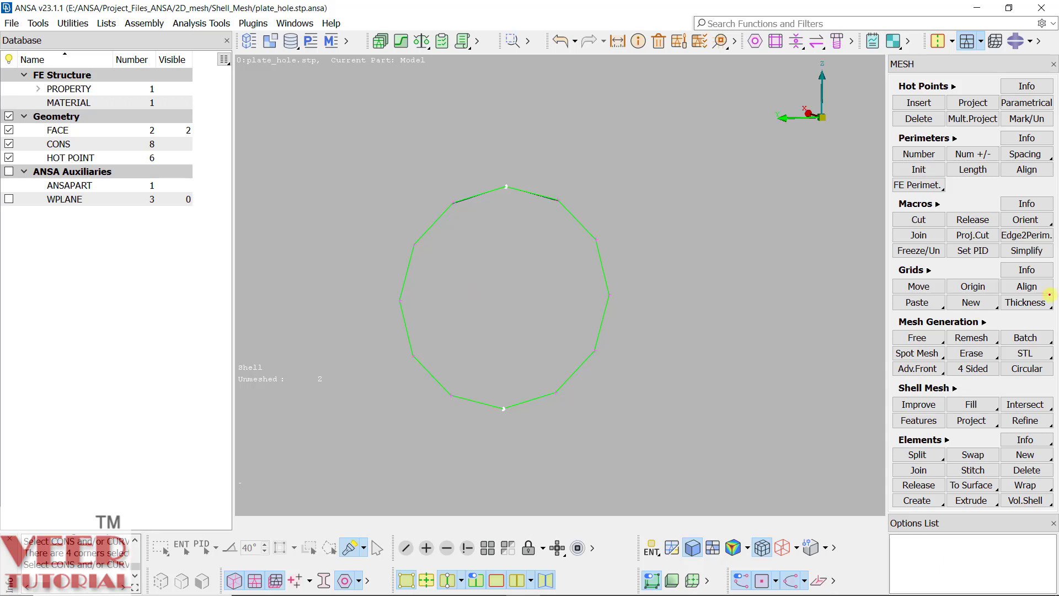
left_click(981, 323)
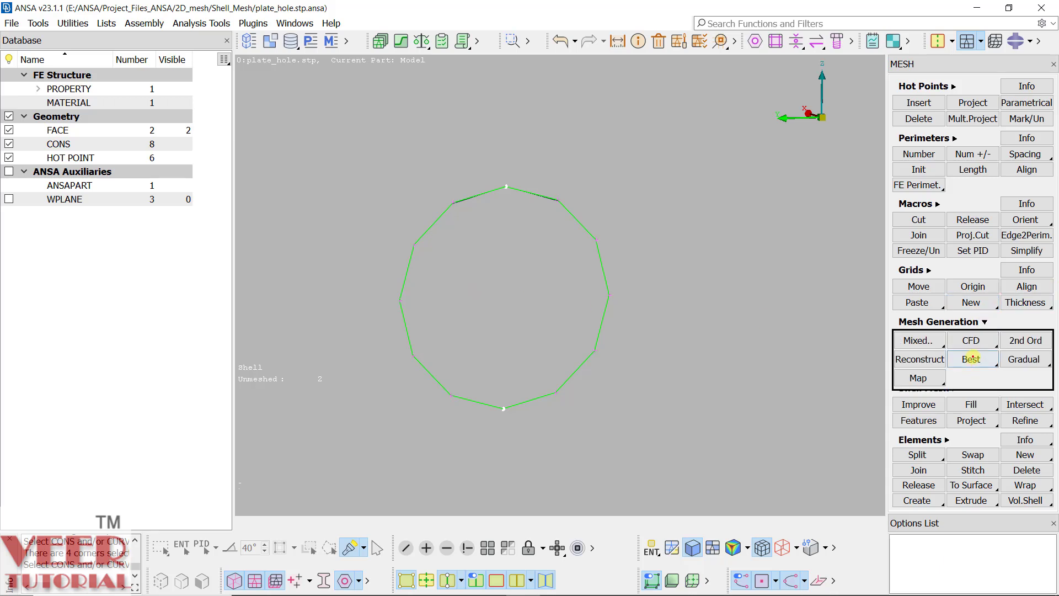
right_click(970, 358)
left_click(974, 375)
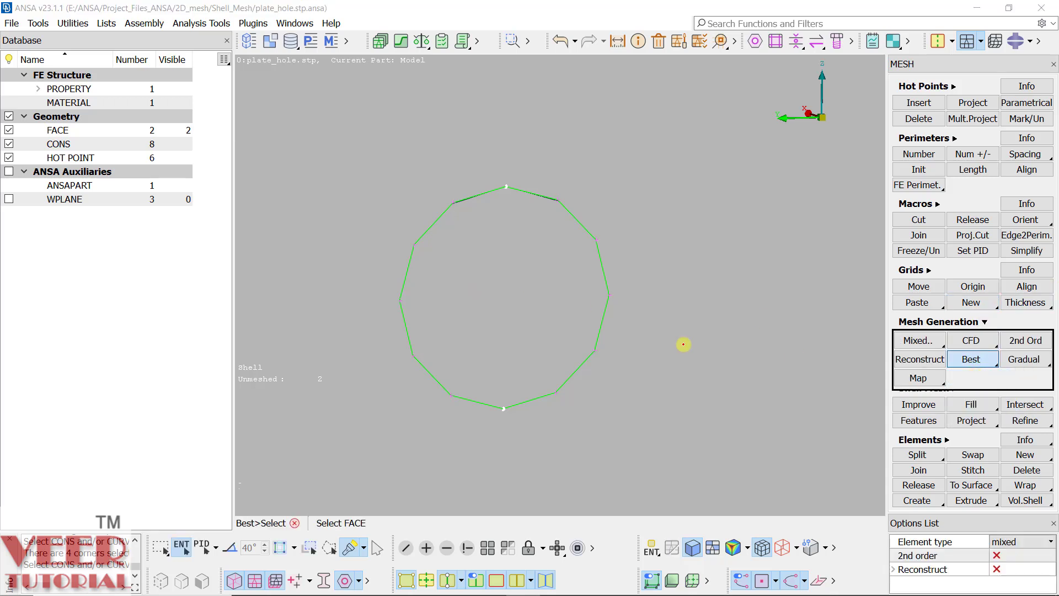
left_click(481, 304)
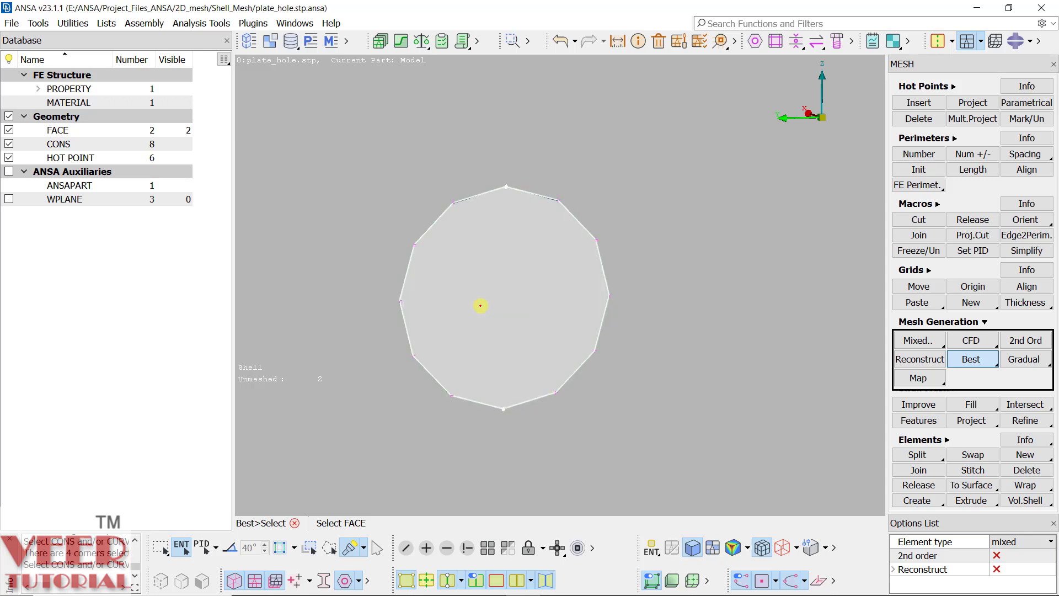
middle_click(480, 305)
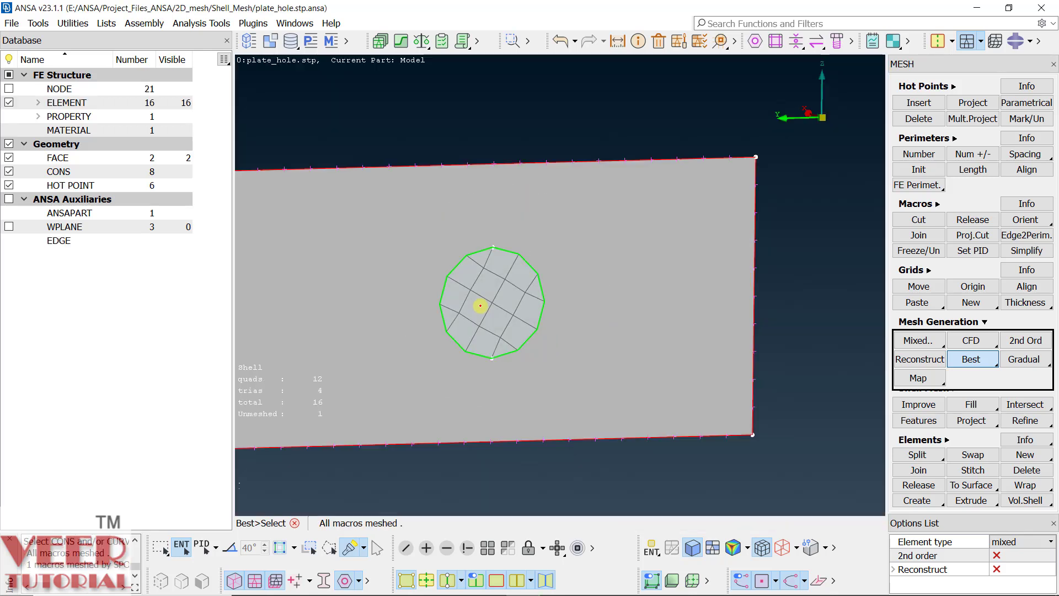
scroll(491, 300, "up", 3)
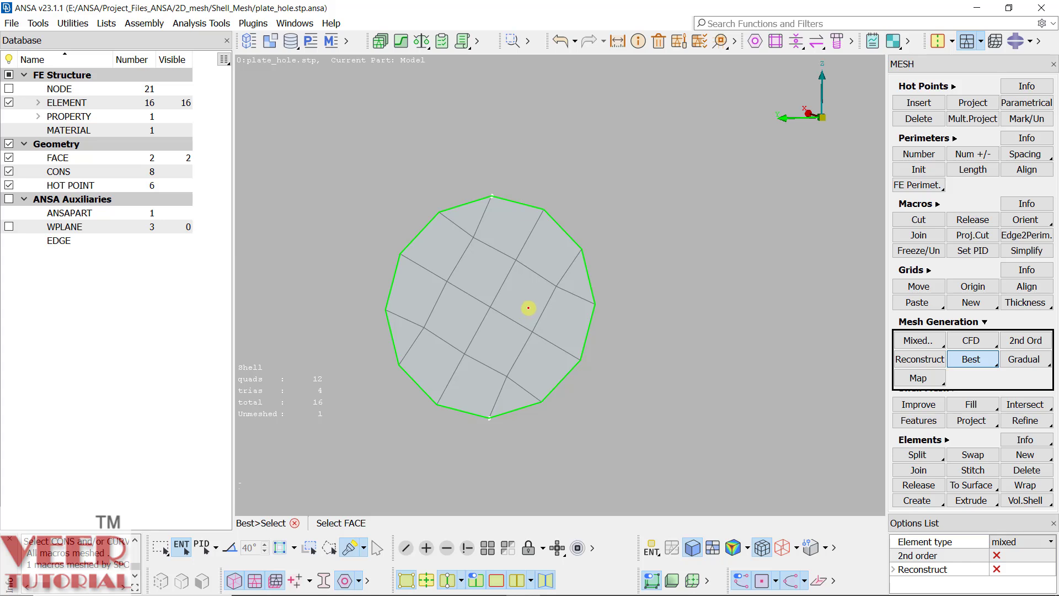
middle_click(529, 307)
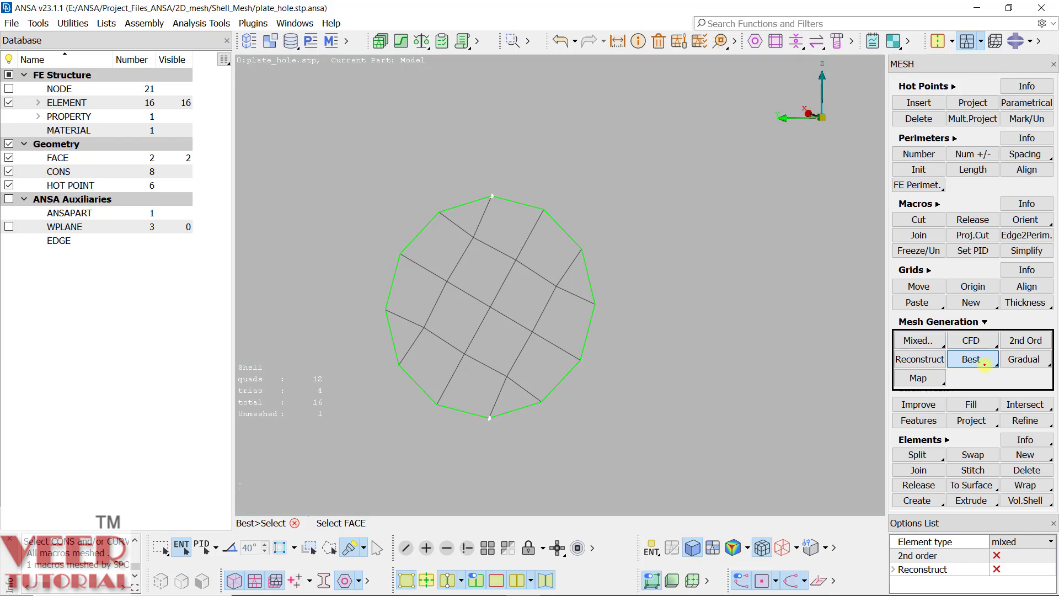
Erase the visible mesh and generate a Circular mesh on the round face with the Default pattern, no zones and perimeter spacing Off
left_click(973, 322)
left_click(971, 353)
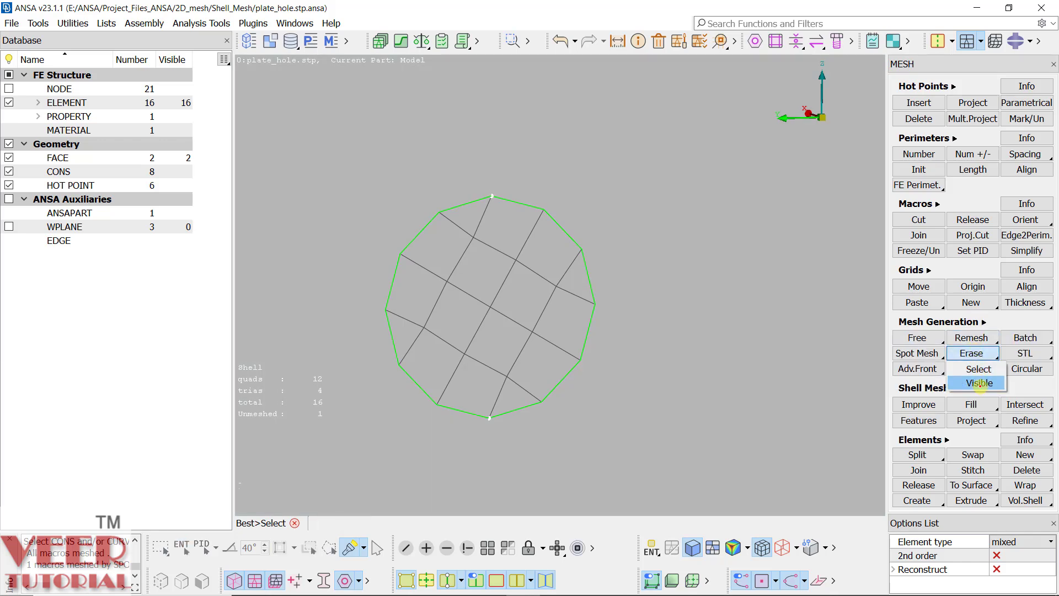
left_click(980, 384)
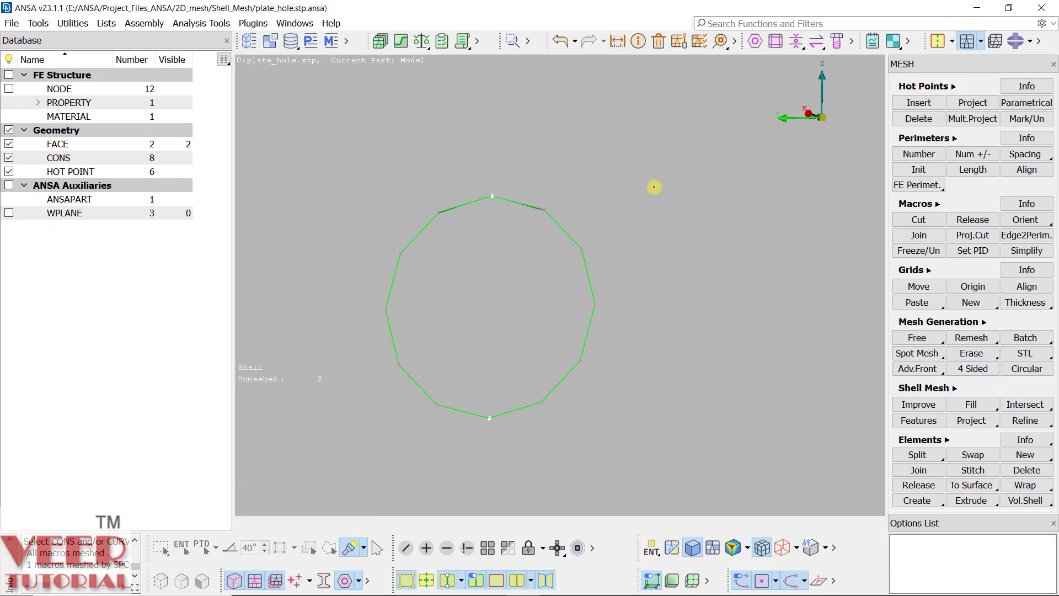
left_click(1026, 369)
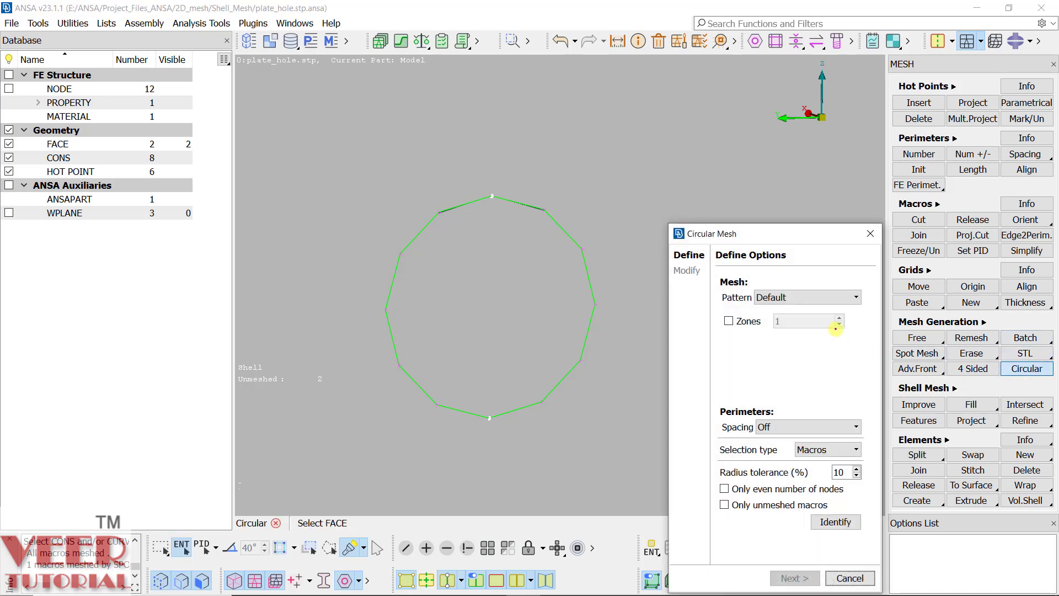
left_click(490, 285)
middle_click(491, 285)
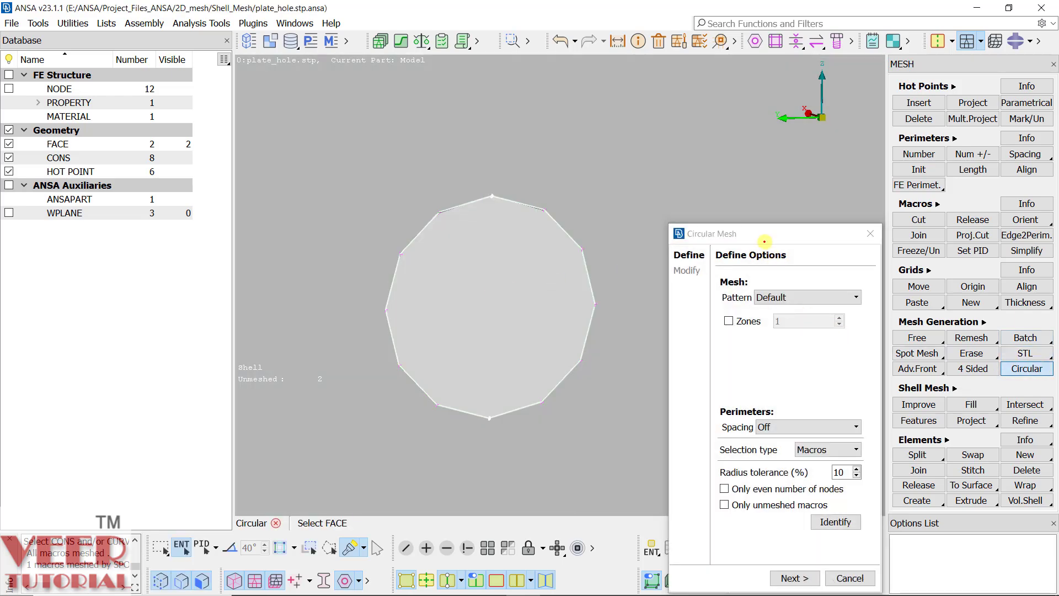
left_click_drag(765, 237, 774, 193)
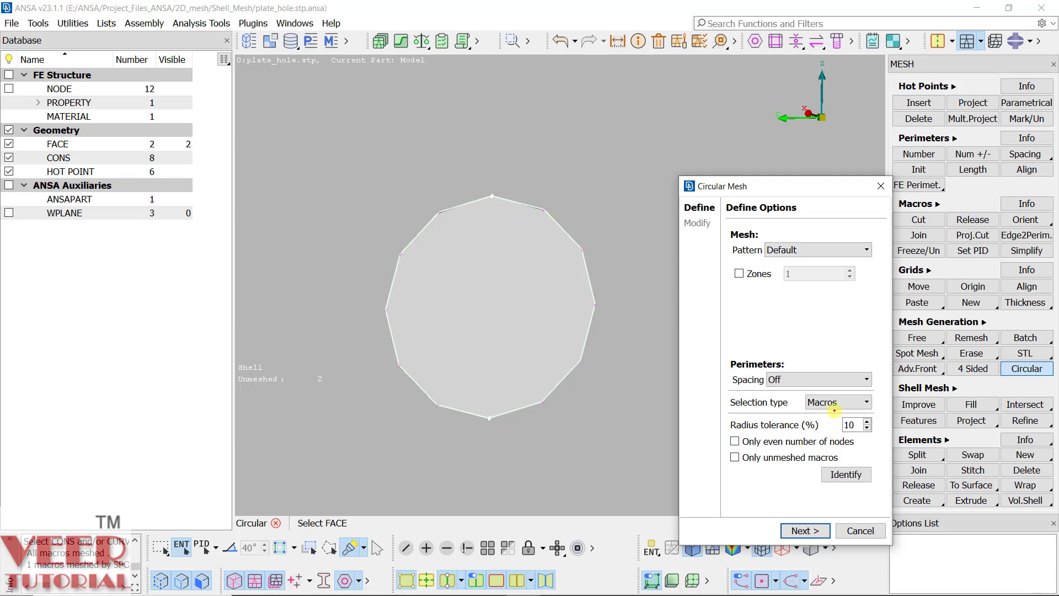
left_click(806, 531)
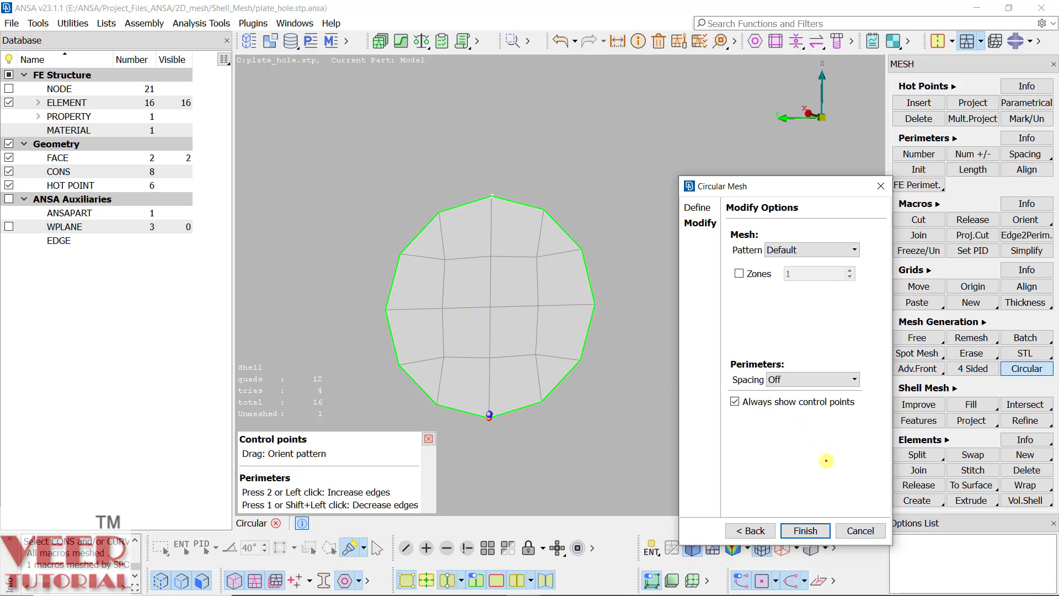
left_click(805, 531)
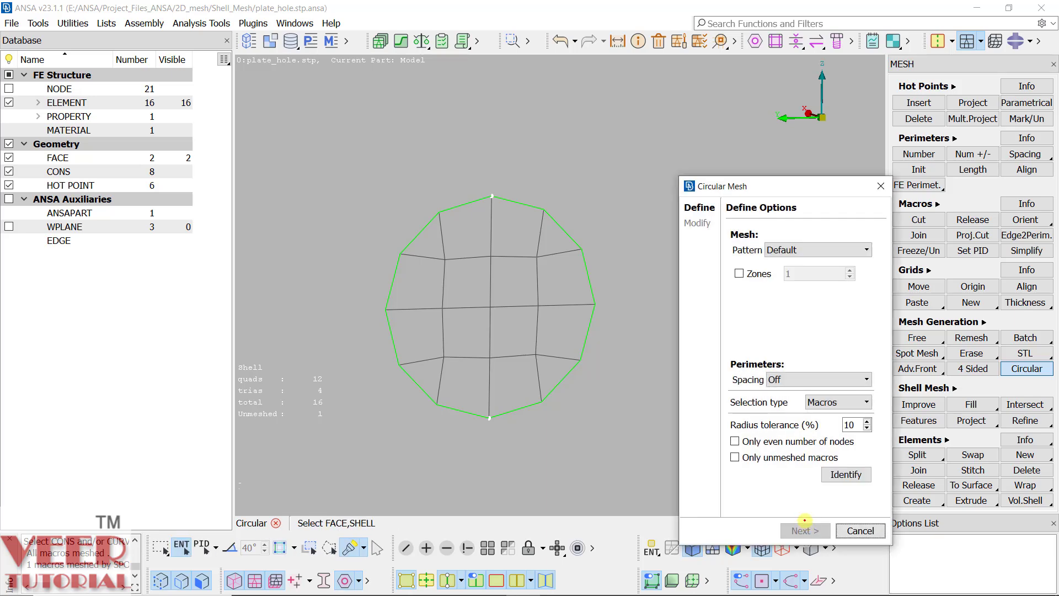
left_click(863, 530)
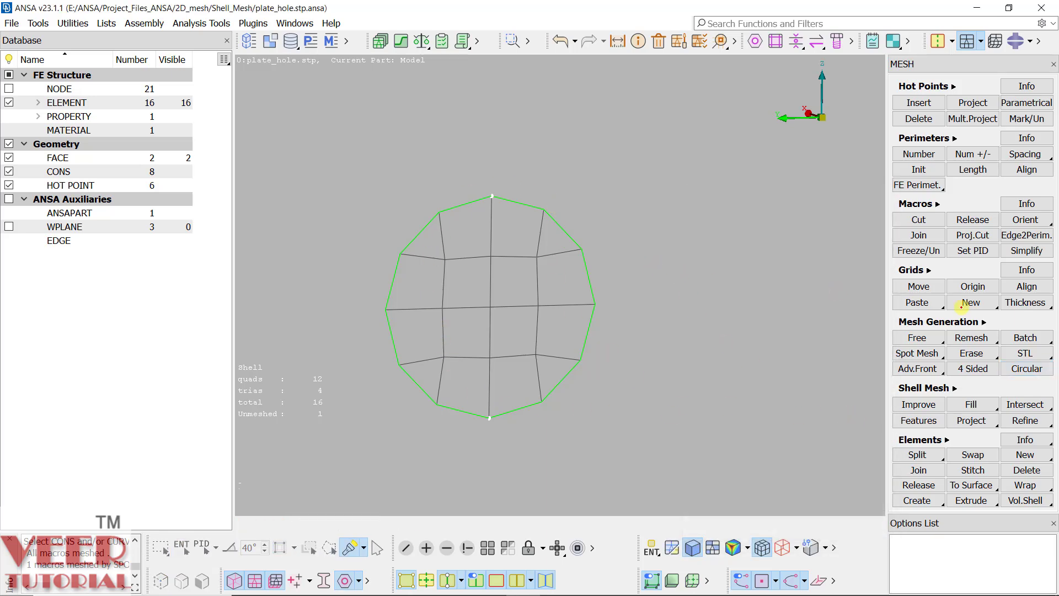
Erase the visible mesh and generate a Circular mesh on the round face with the Default pattern and 2 zones
left_click(971, 353)
left_click(982, 382)
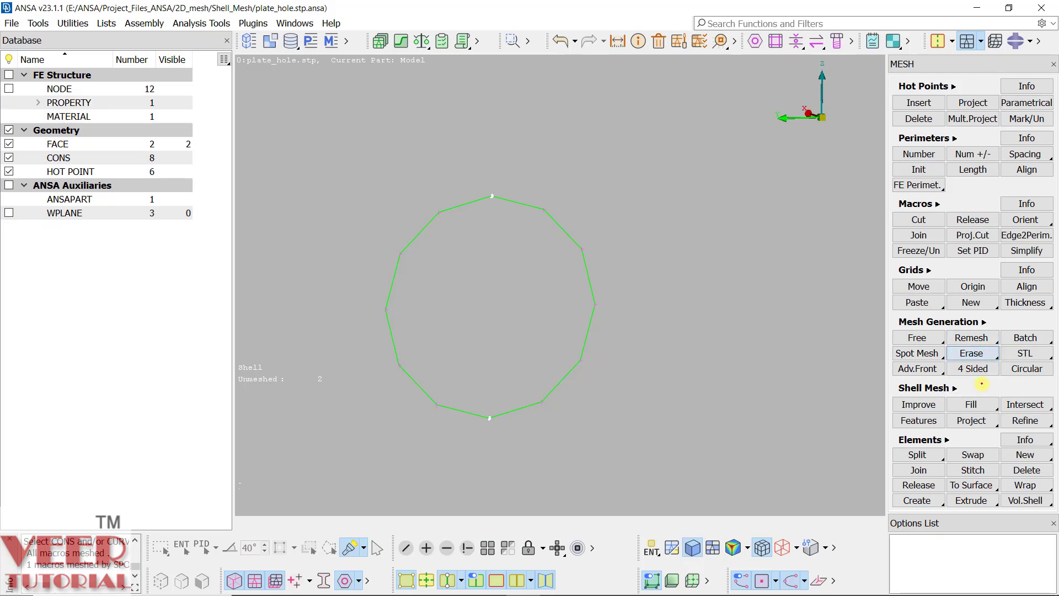
left_click(1022, 371)
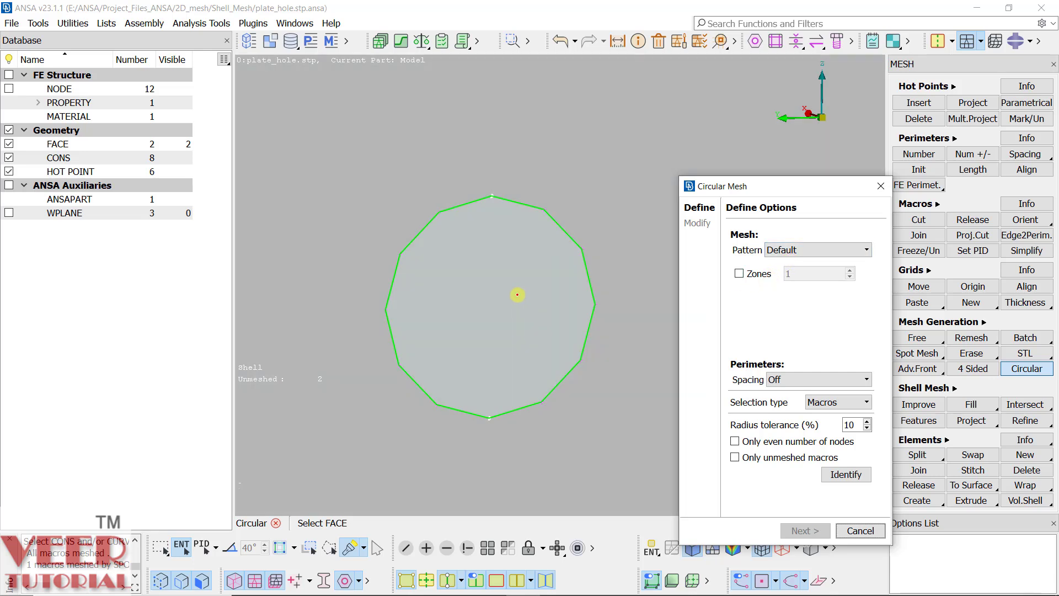
left_click(517, 295)
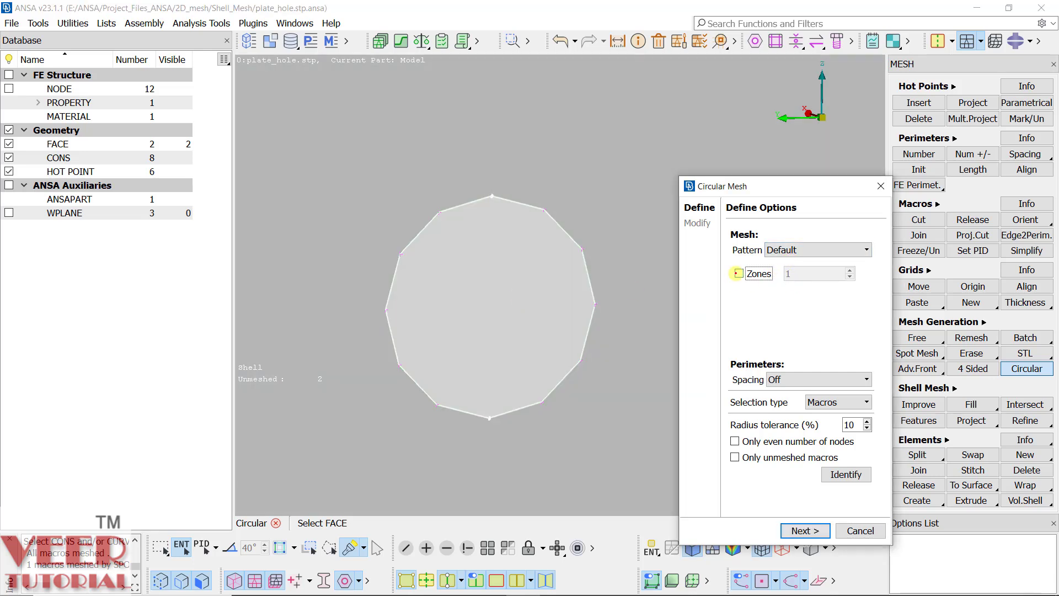
left_click(737, 274)
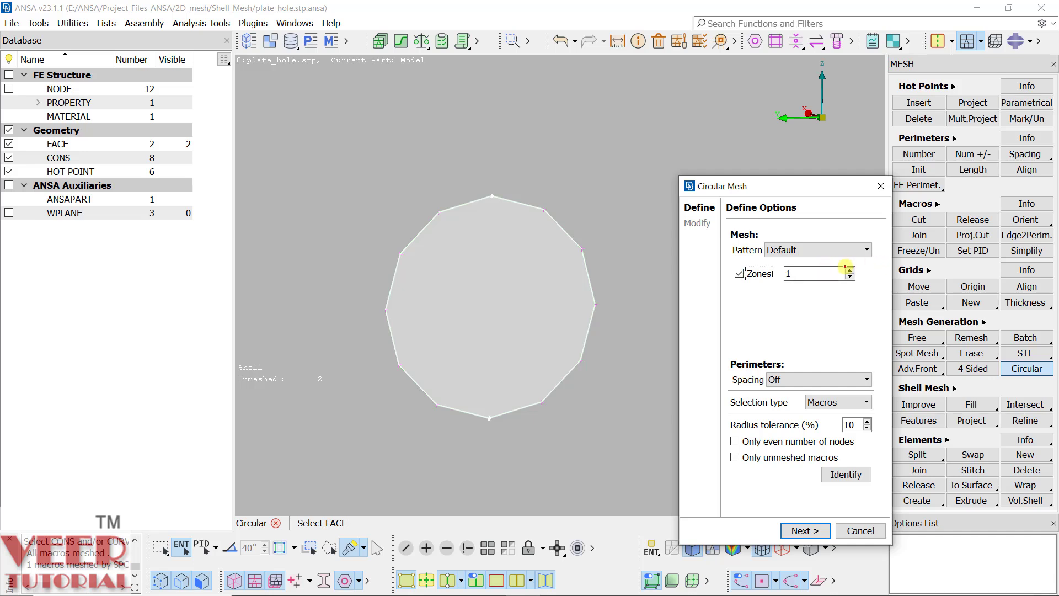
left_click(851, 270)
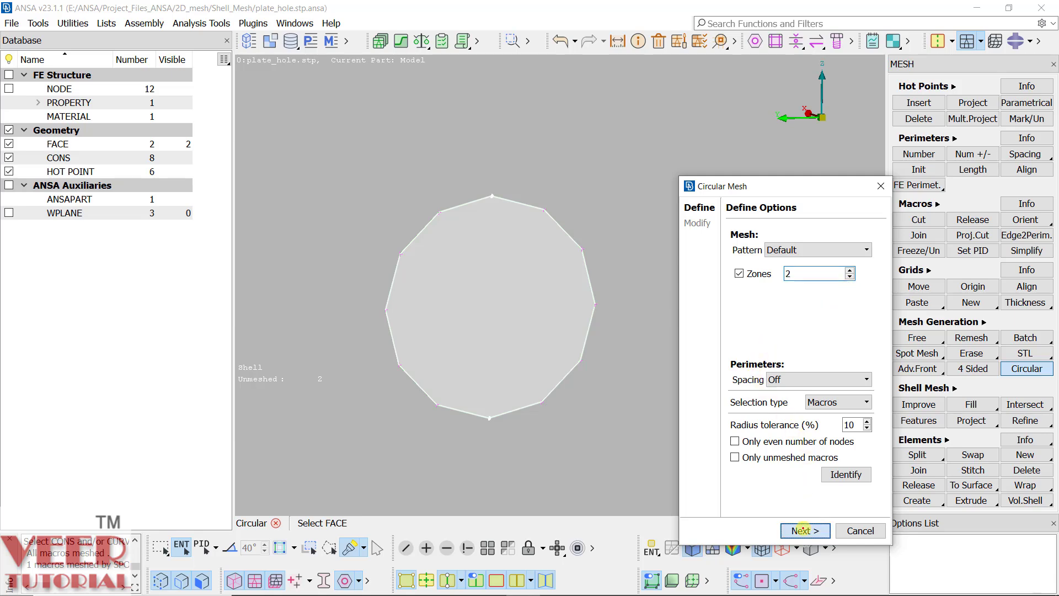
left_click(802, 530)
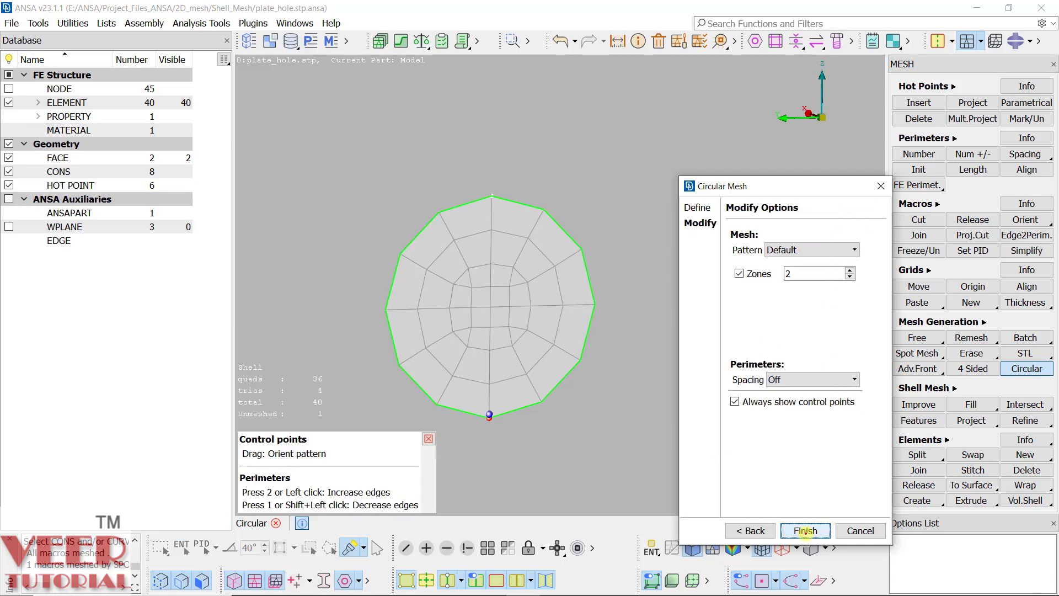
left_click(805, 531)
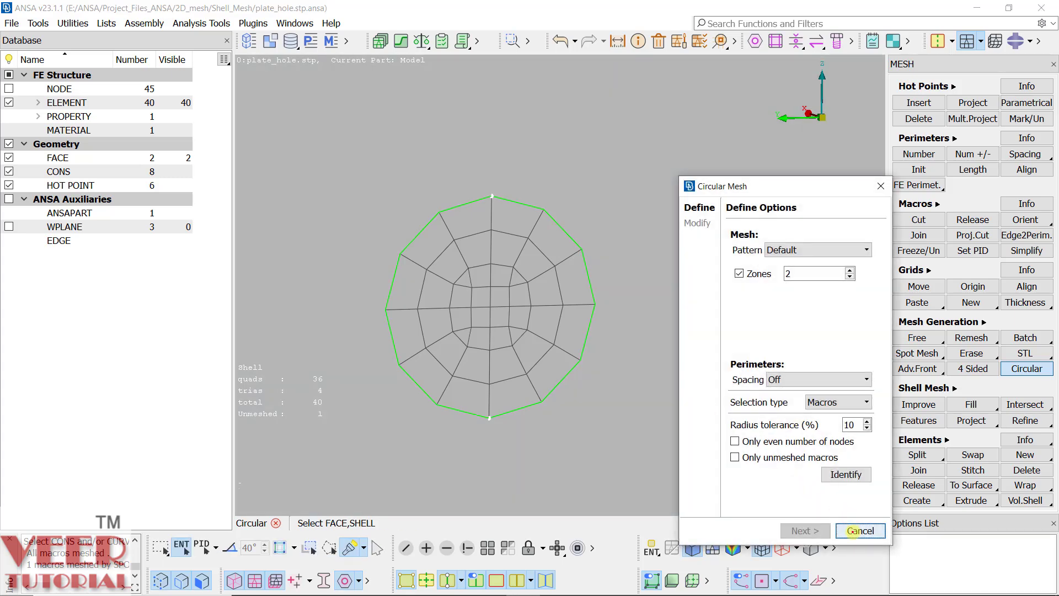
left_click(853, 532)
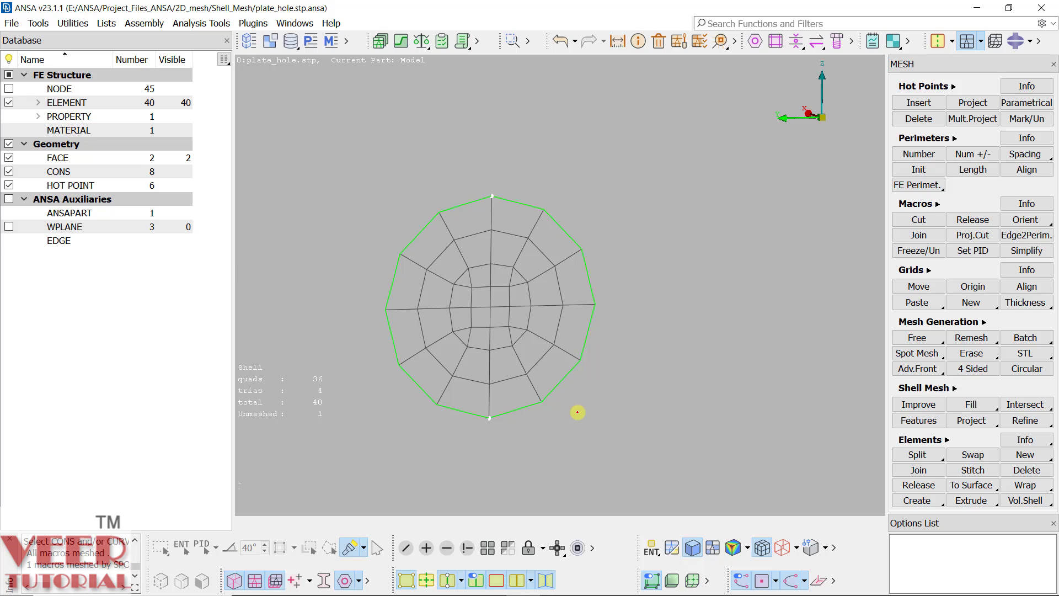
Erase the visible mesh and set up a Circular mesh with the O-Grid pattern and no zones
right_click(972, 353)
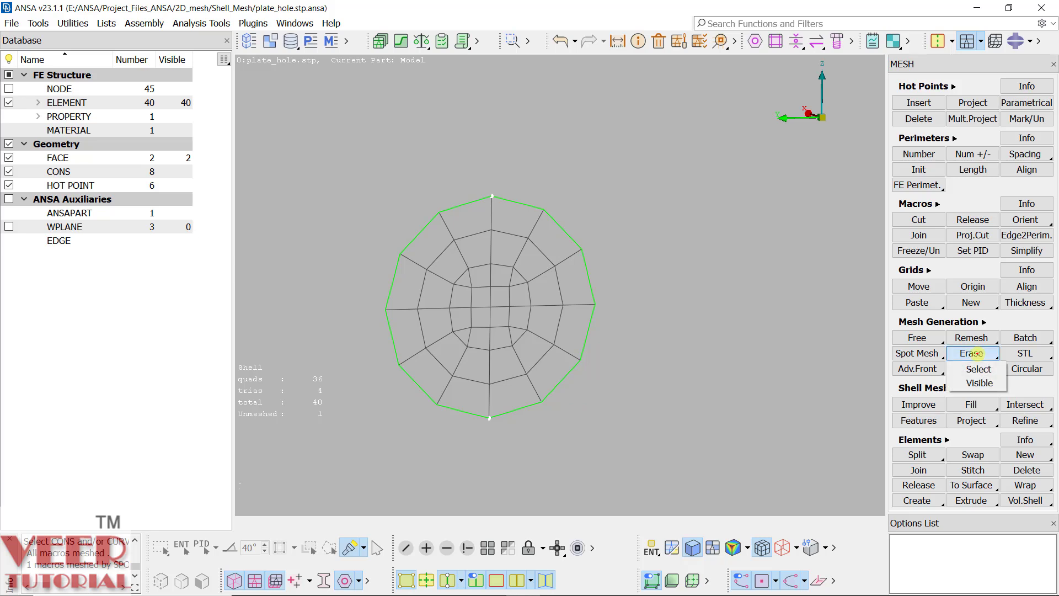
left_click(982, 386)
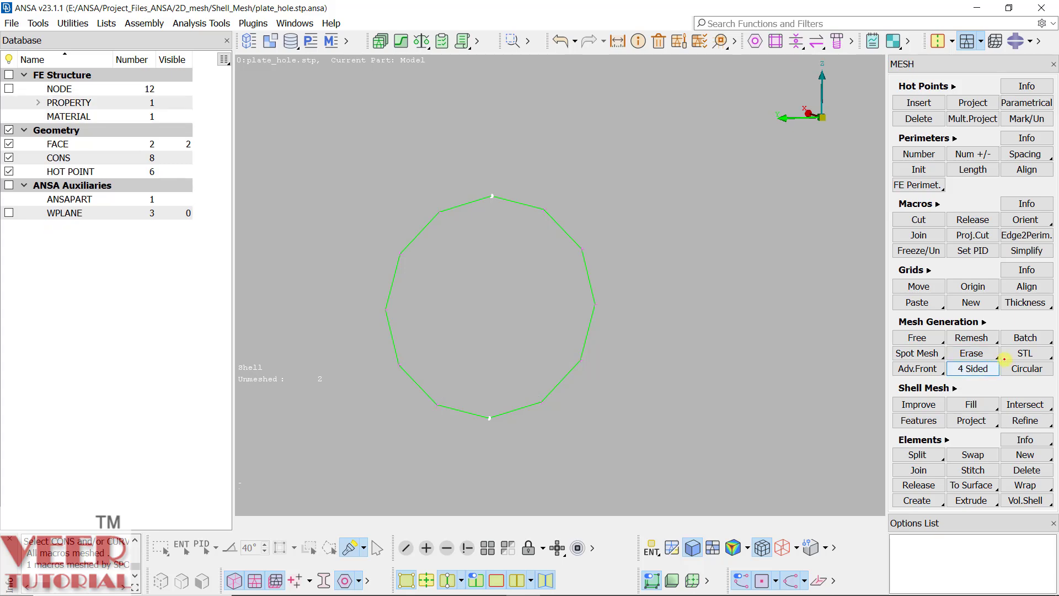
left_click(1026, 368)
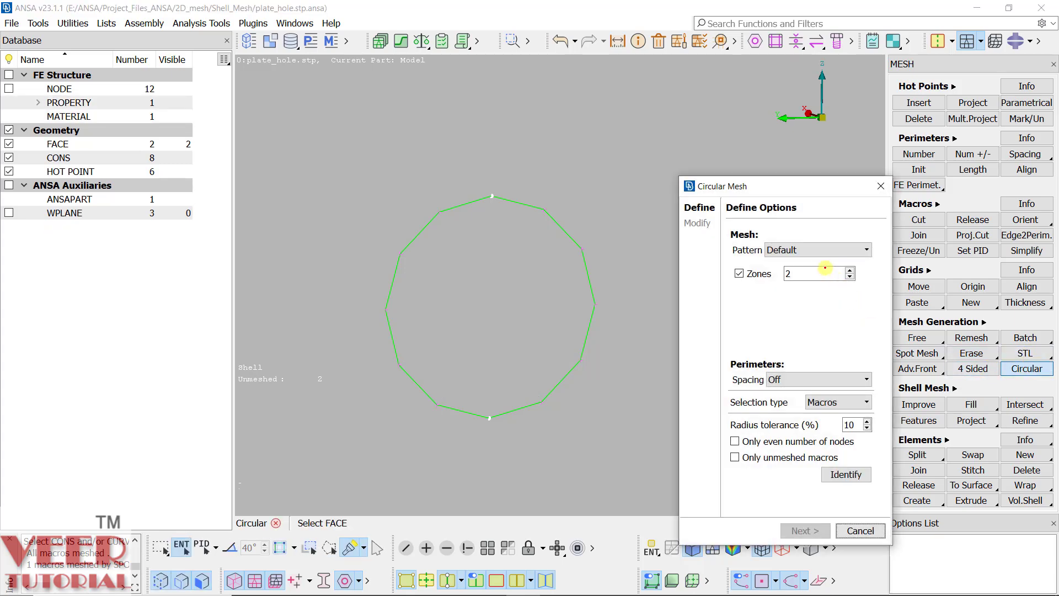
left_click(813, 249)
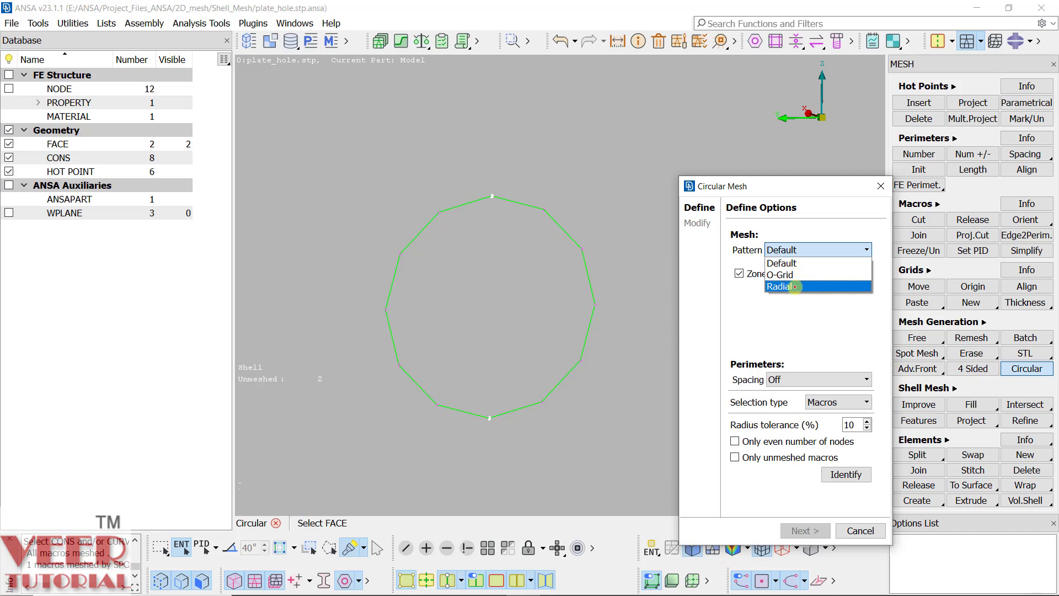
left_click(799, 274)
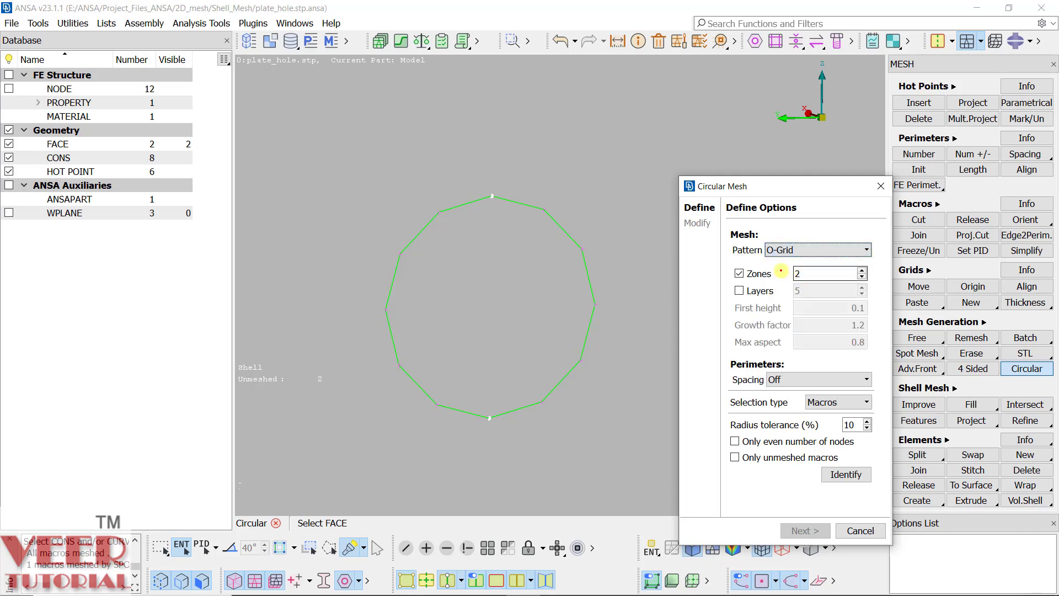
left_click(740, 273)
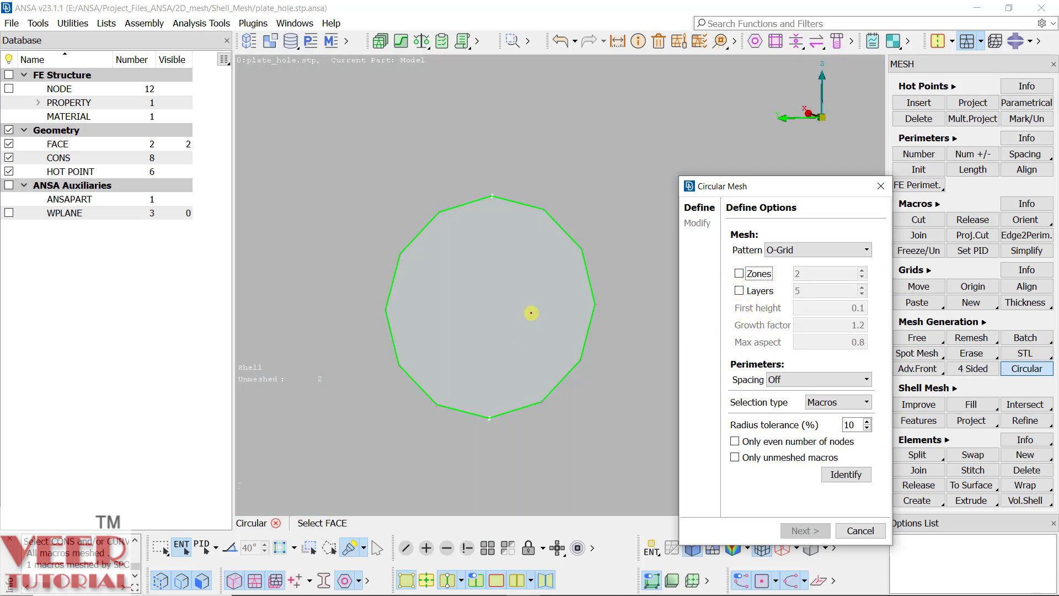
Generate the O-Grid mesh on the round face with perimeter spacing Off and only an even number of nodes
left_click(532, 313)
left_click(772, 381)
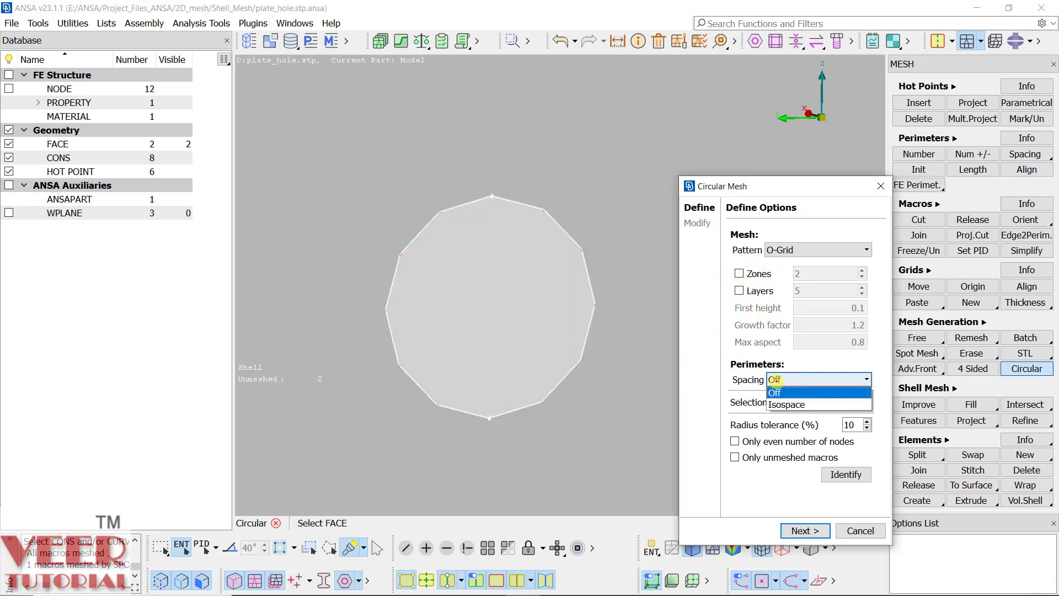
left_click(788, 395)
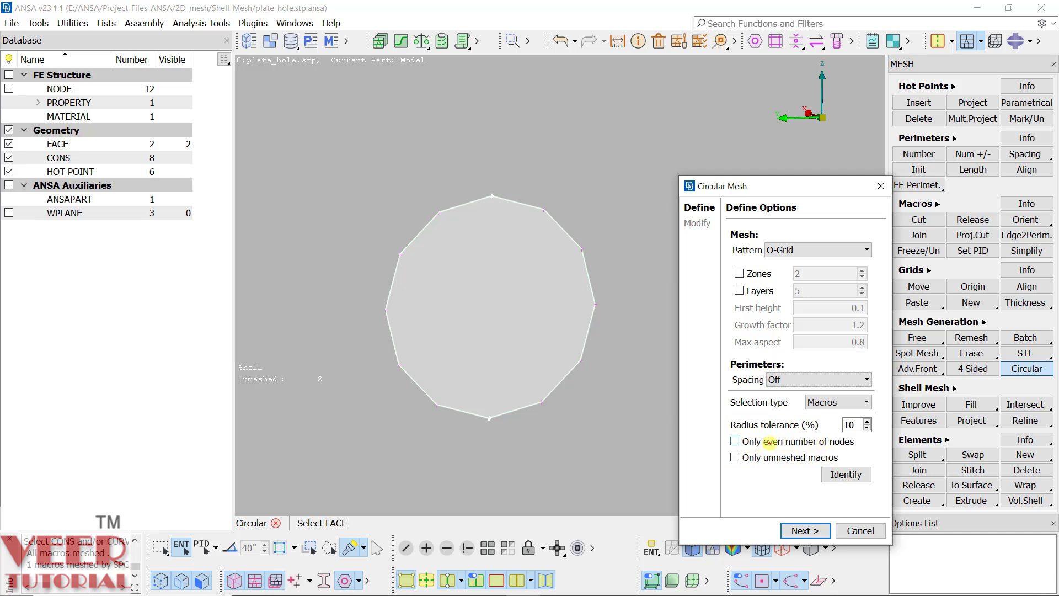
left_click(770, 442)
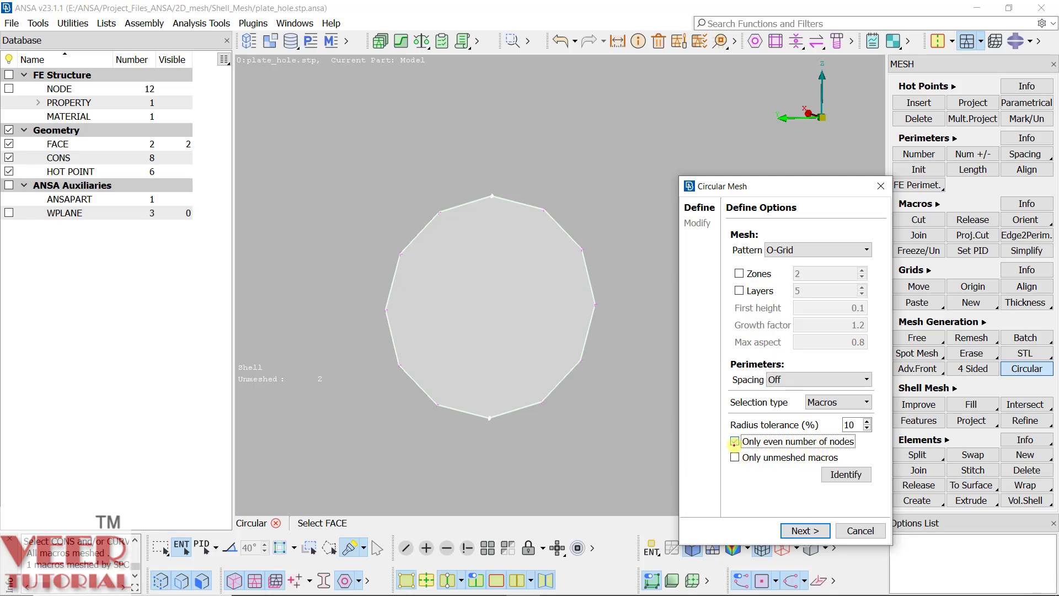
left_click(803, 531)
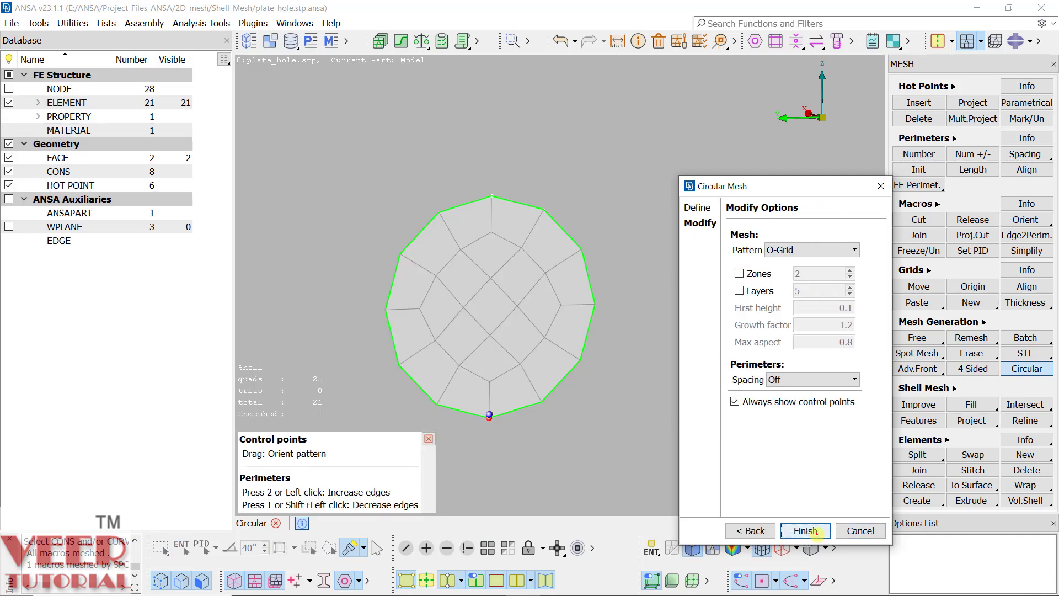
left_click(806, 531)
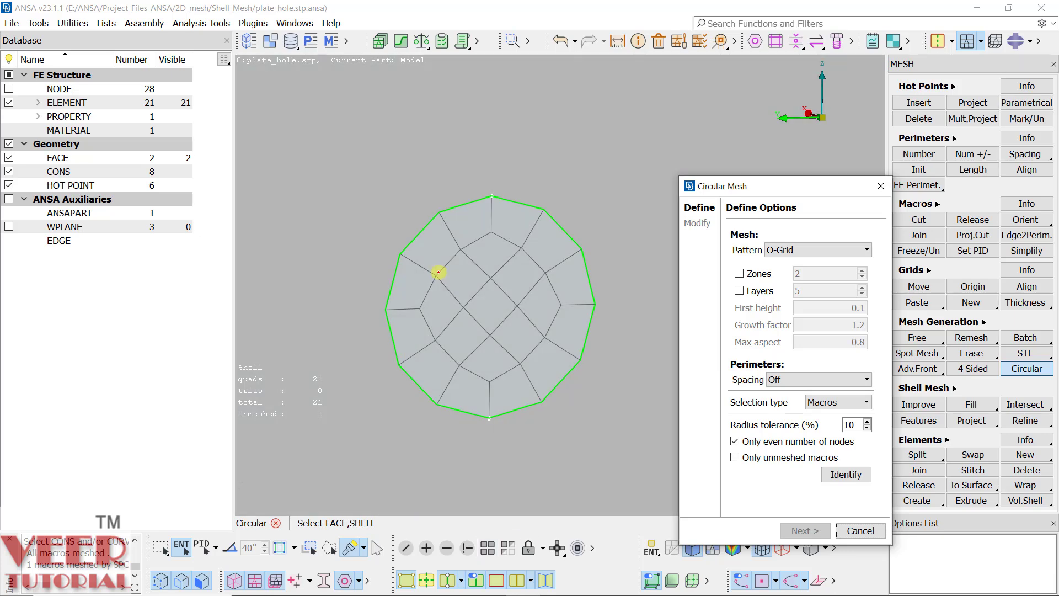
Remesh the round face as O-Grid with 2 zones and 5 layers, first height 0.1, growth factor 1.2, max aspect 0.8, and inspect the layers
left_click(436, 272)
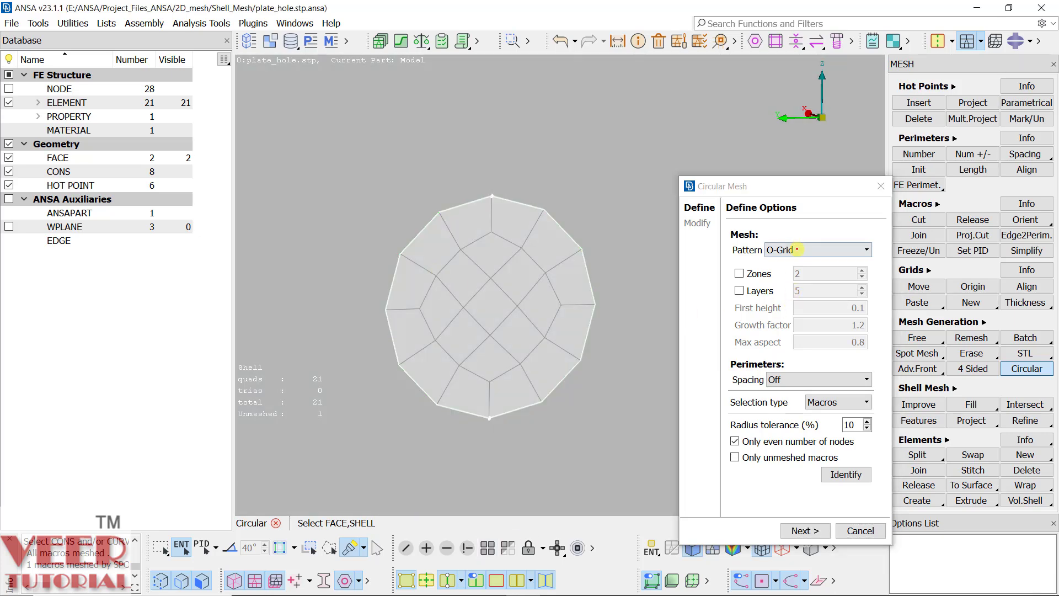
left_click(739, 274)
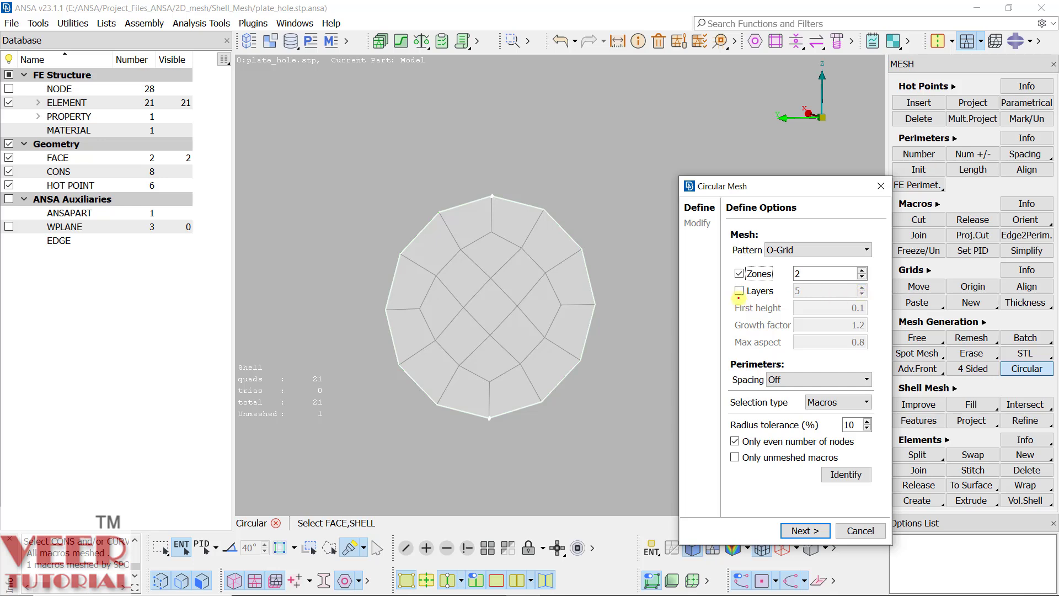
left_click(740, 291)
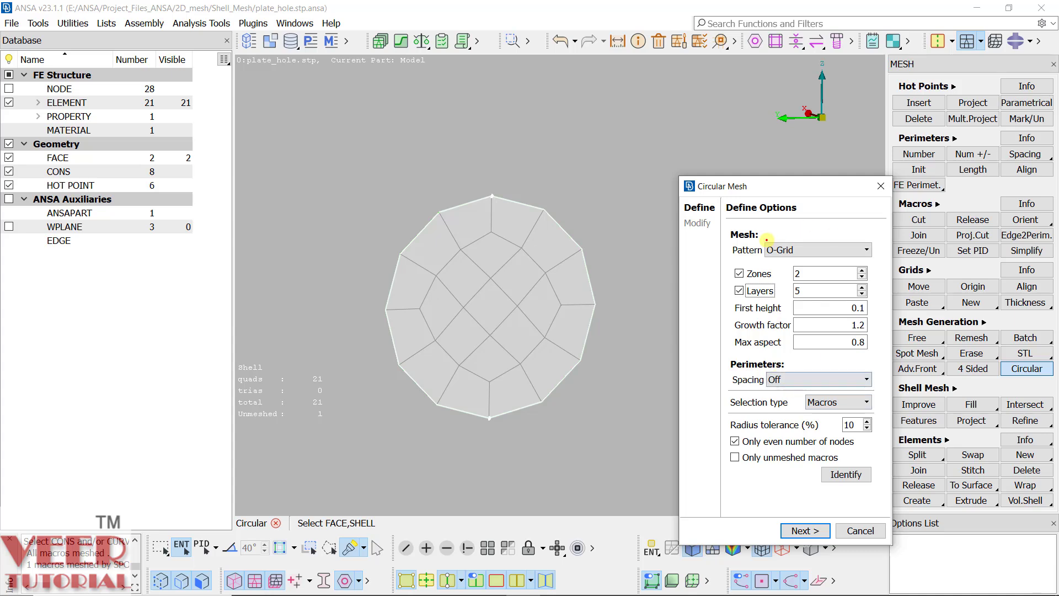
left_click(814, 531)
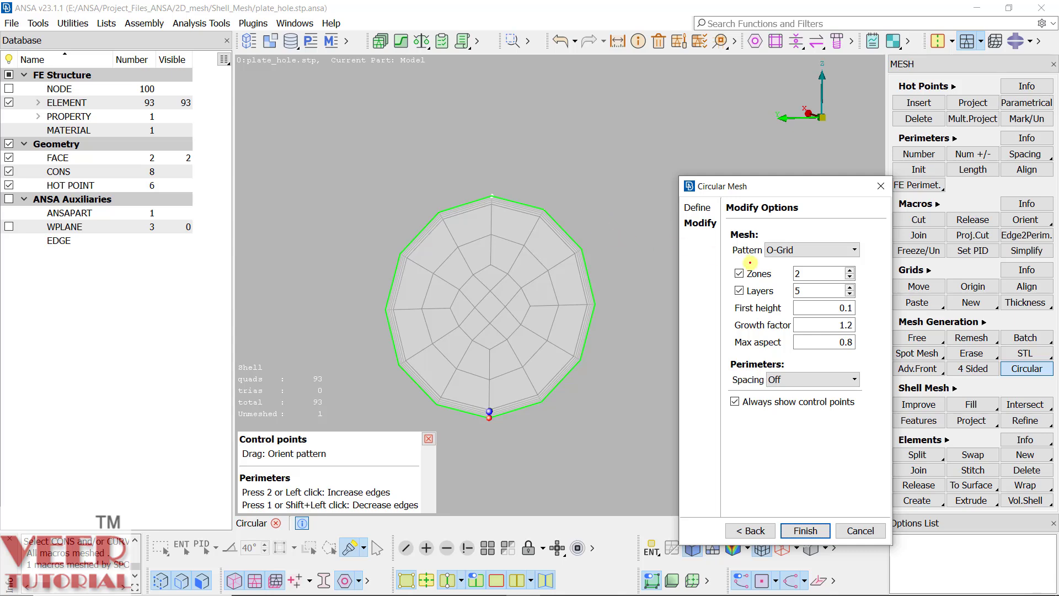
scroll(584, 256, "up", 5)
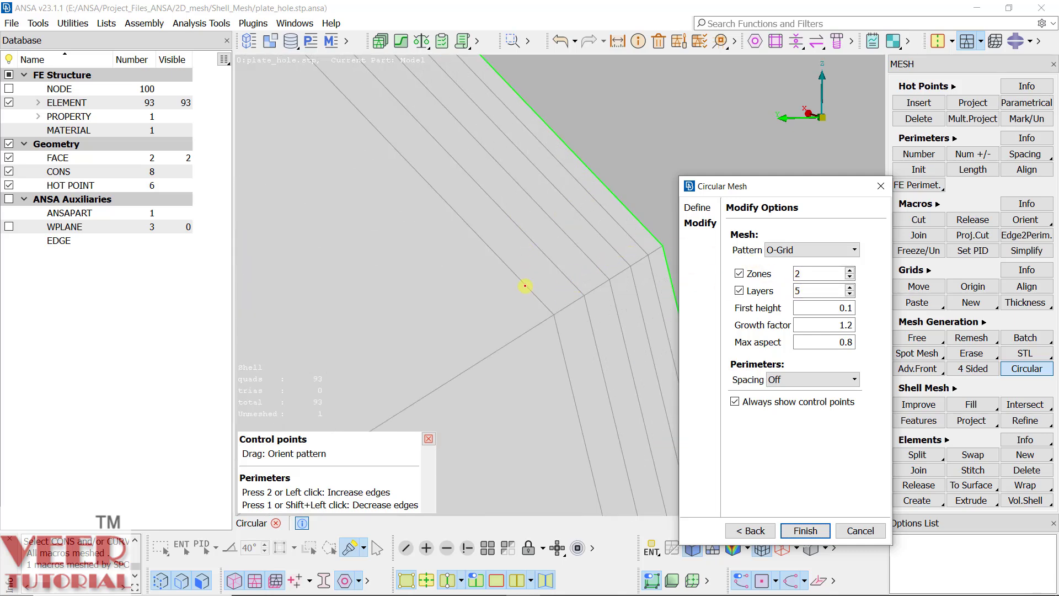
scroll(526, 285, "down", 8)
Return to the definition options and remesh the round face with the Radial pattern and no zones
left_click(751, 530)
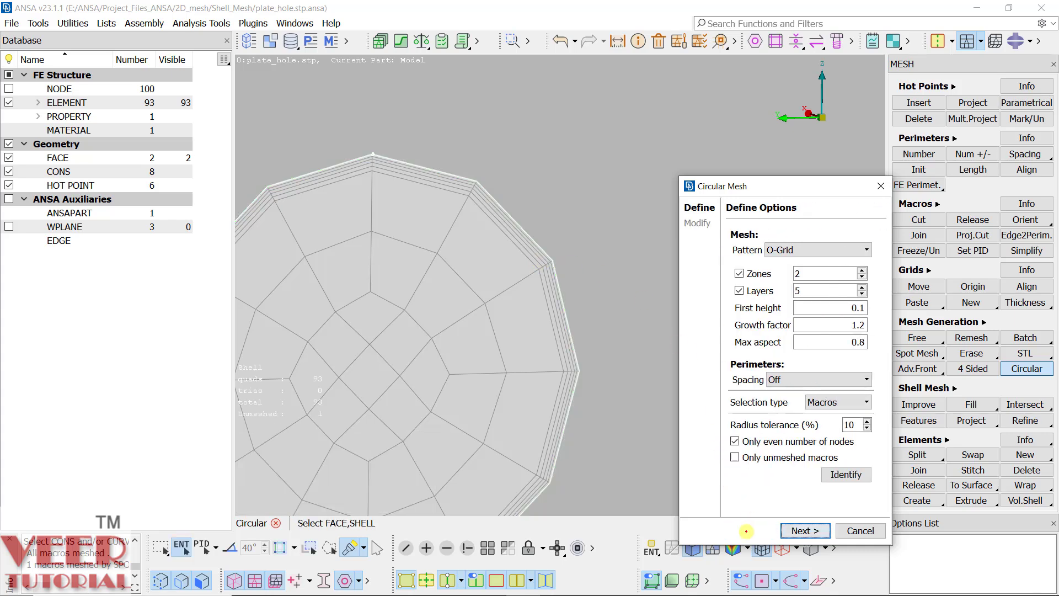
scroll(577, 243, "down", 3)
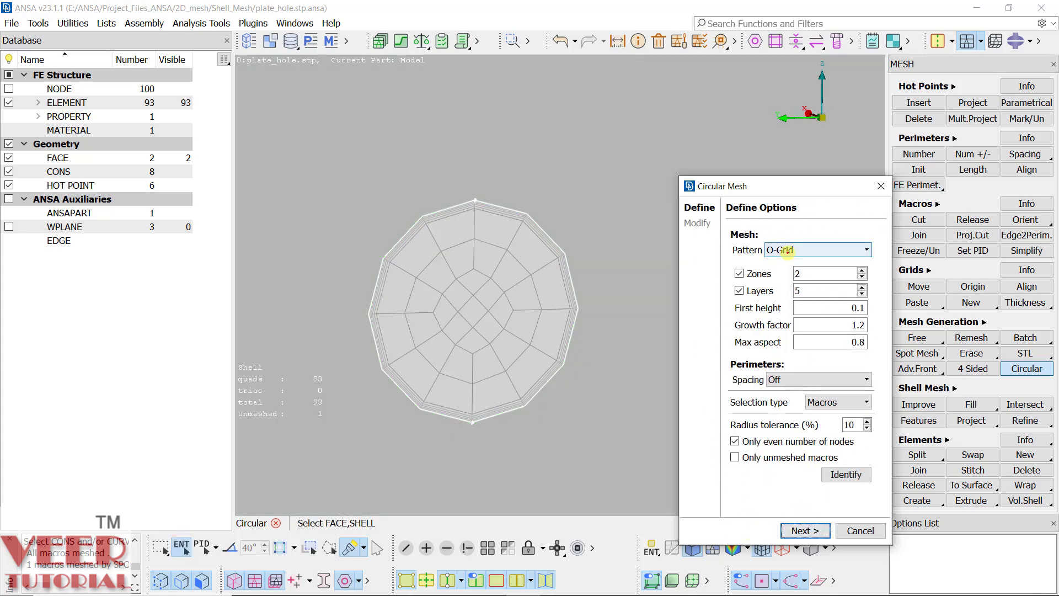
left_click(797, 250)
left_click(783, 286)
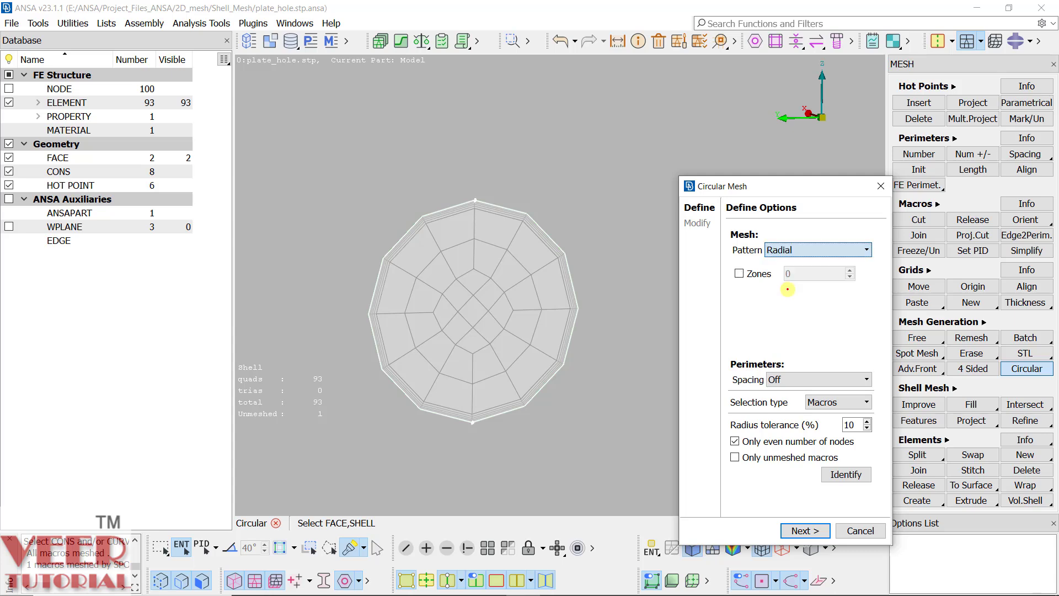
left_click(507, 286)
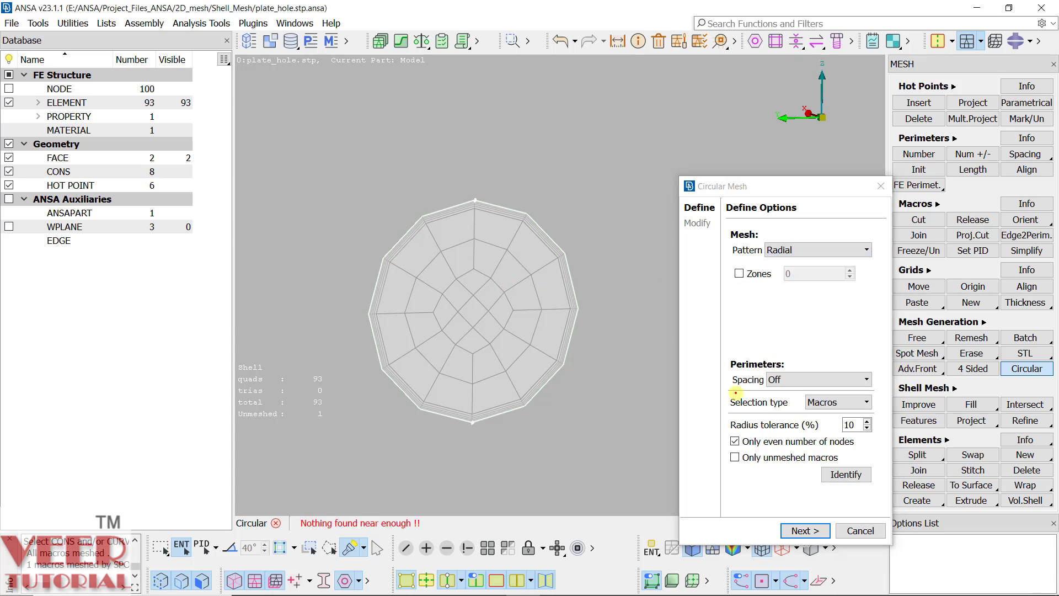
left_click(801, 530)
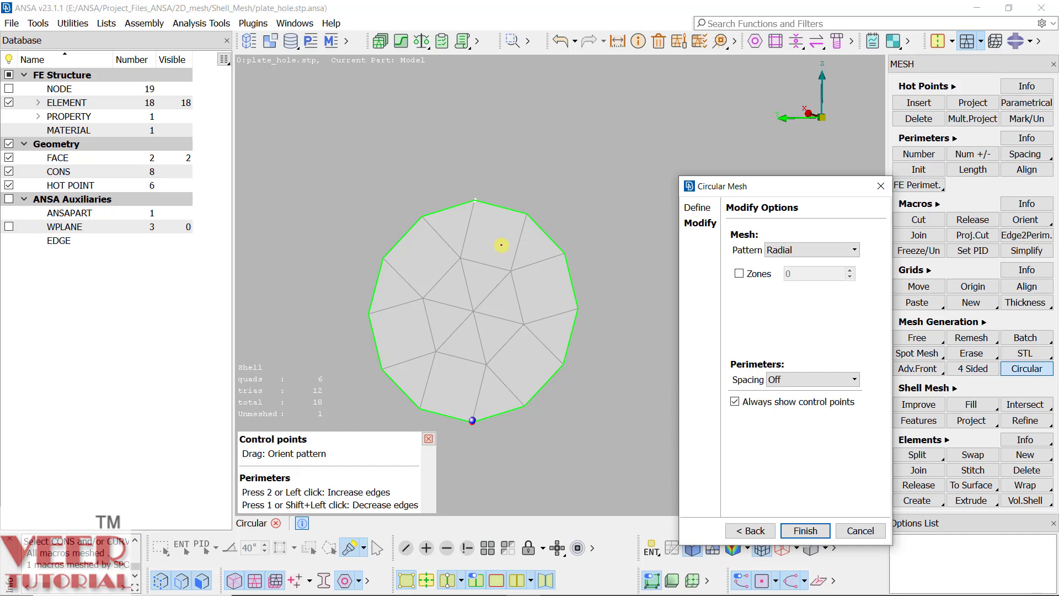
Change the round face's mesh to the Default pattern without zones, accept it and leave the Circular command
left_click(783, 250)
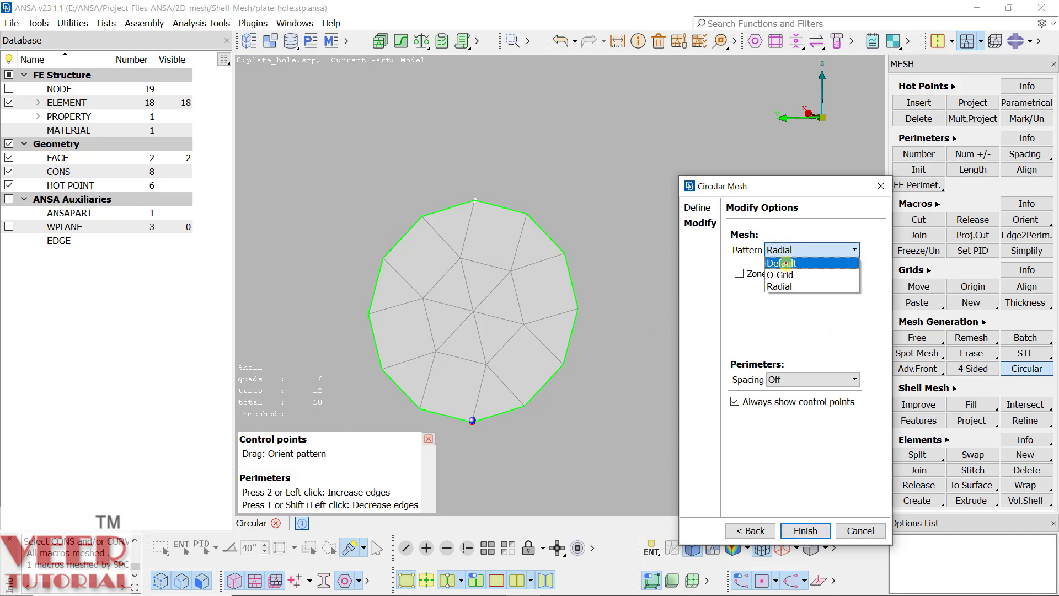
left_click(783, 264)
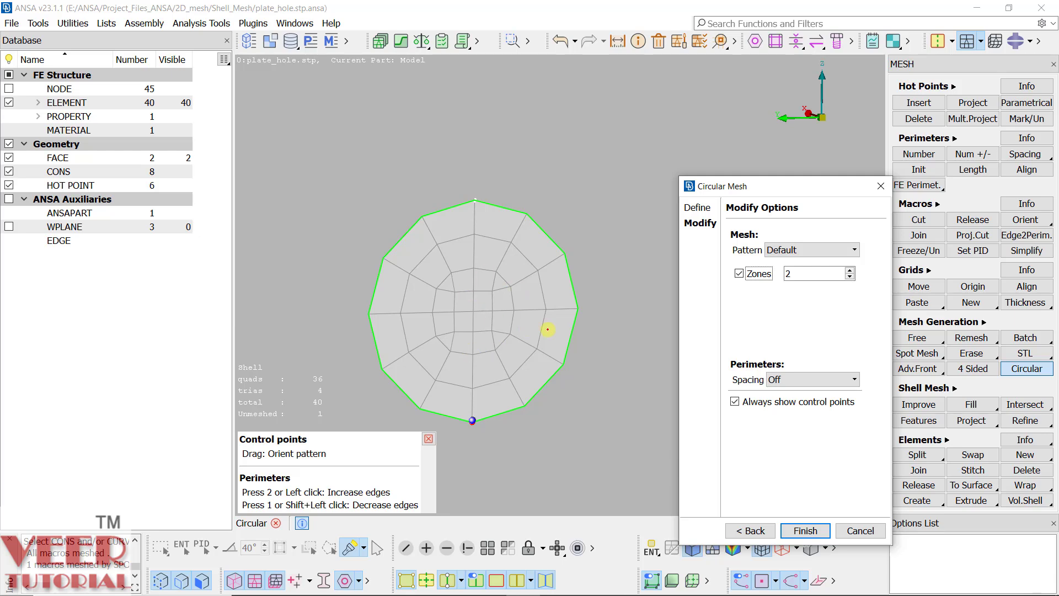
left_click(739, 273)
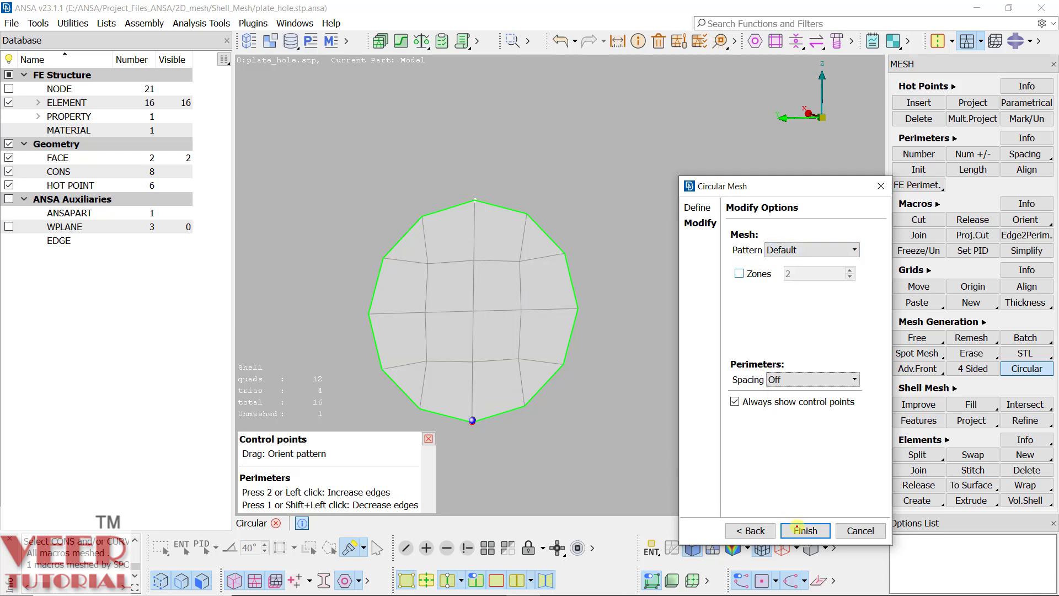
left_click(801, 529)
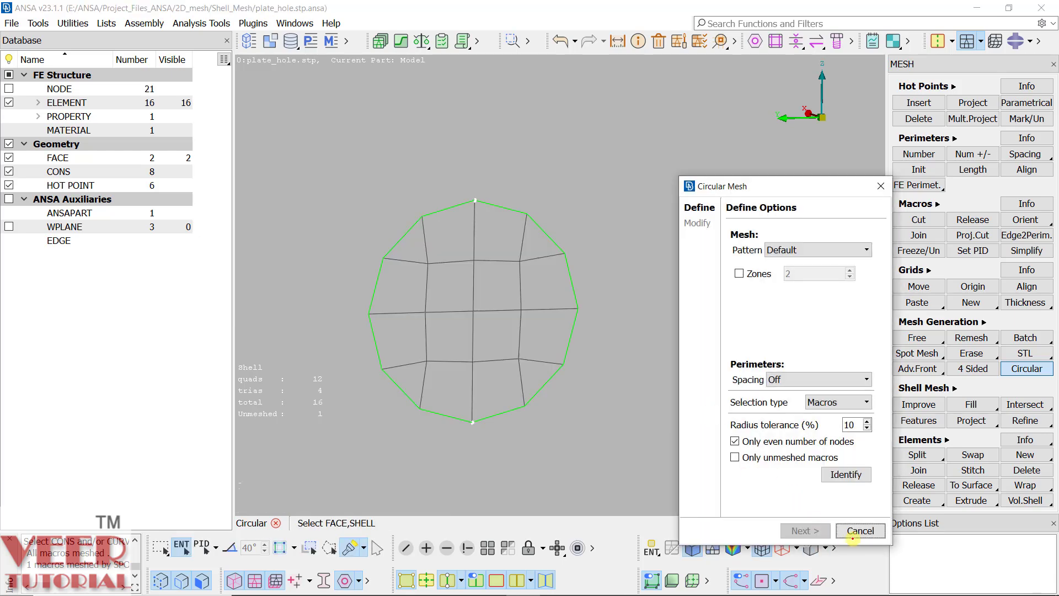
left_click(855, 533)
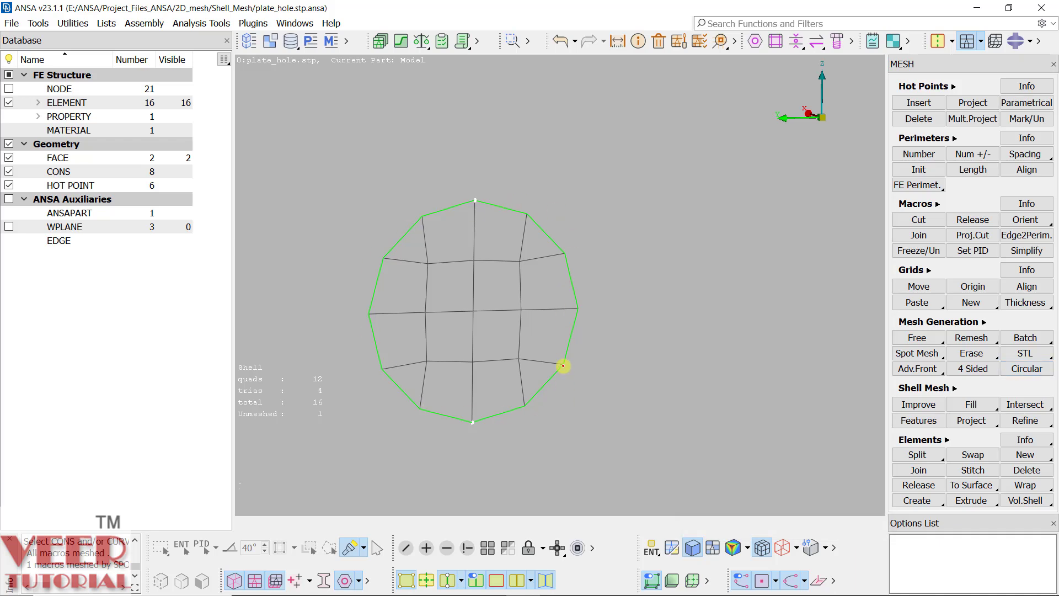